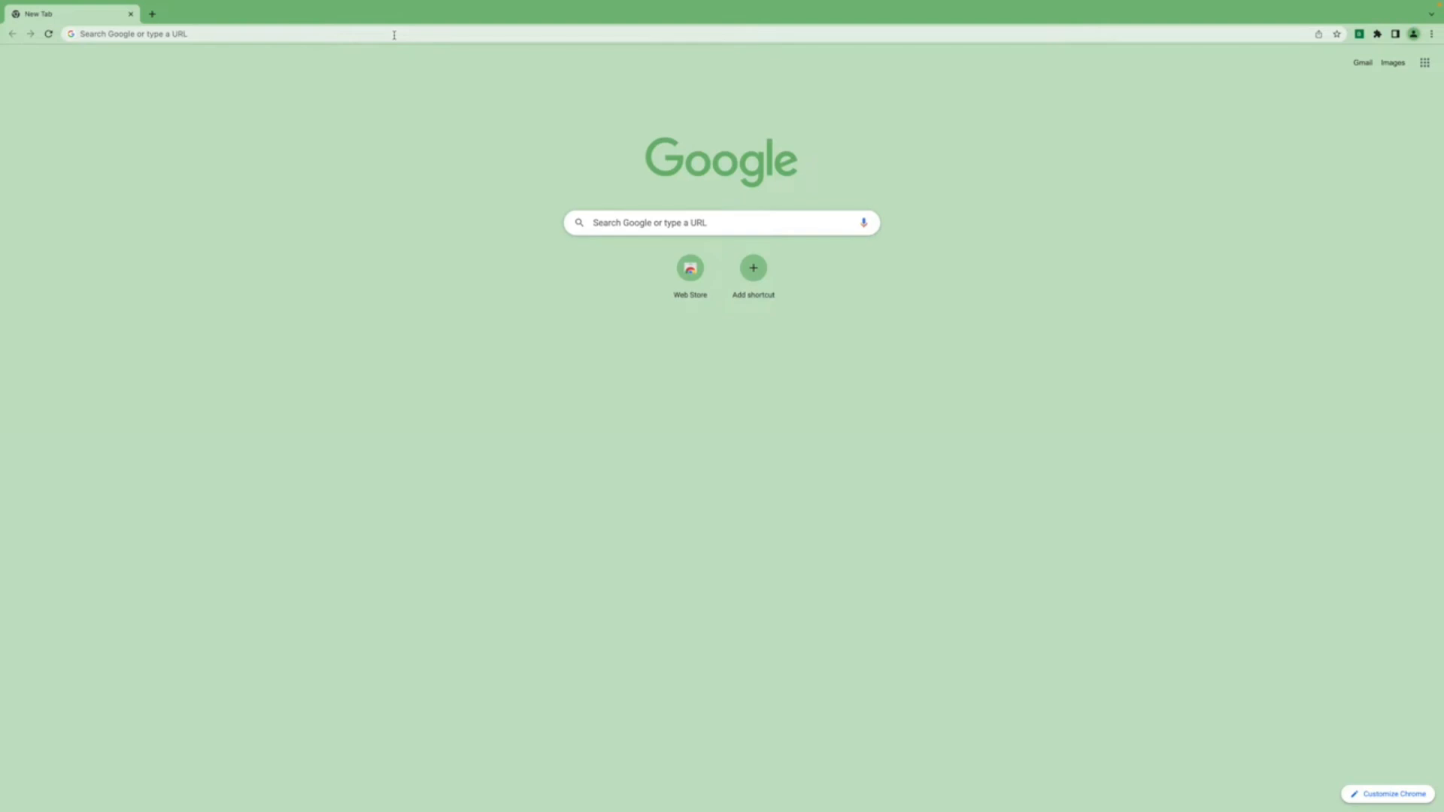
- Search Google for 'Employer Portal IR CC' in Chrome
{"action": "left_click", "coordinate": [394, 35]}
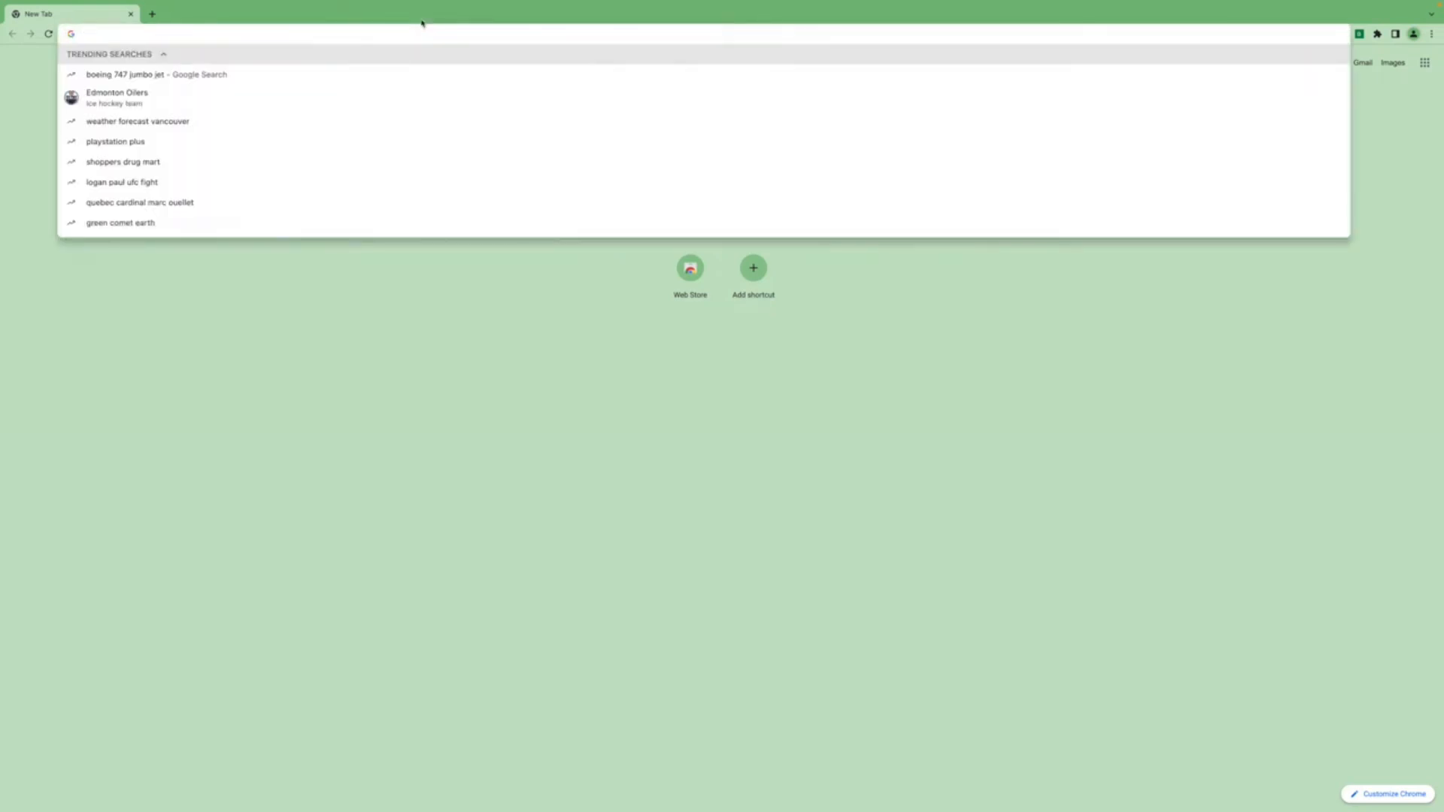
{"action": "type", "text": "Employer"}
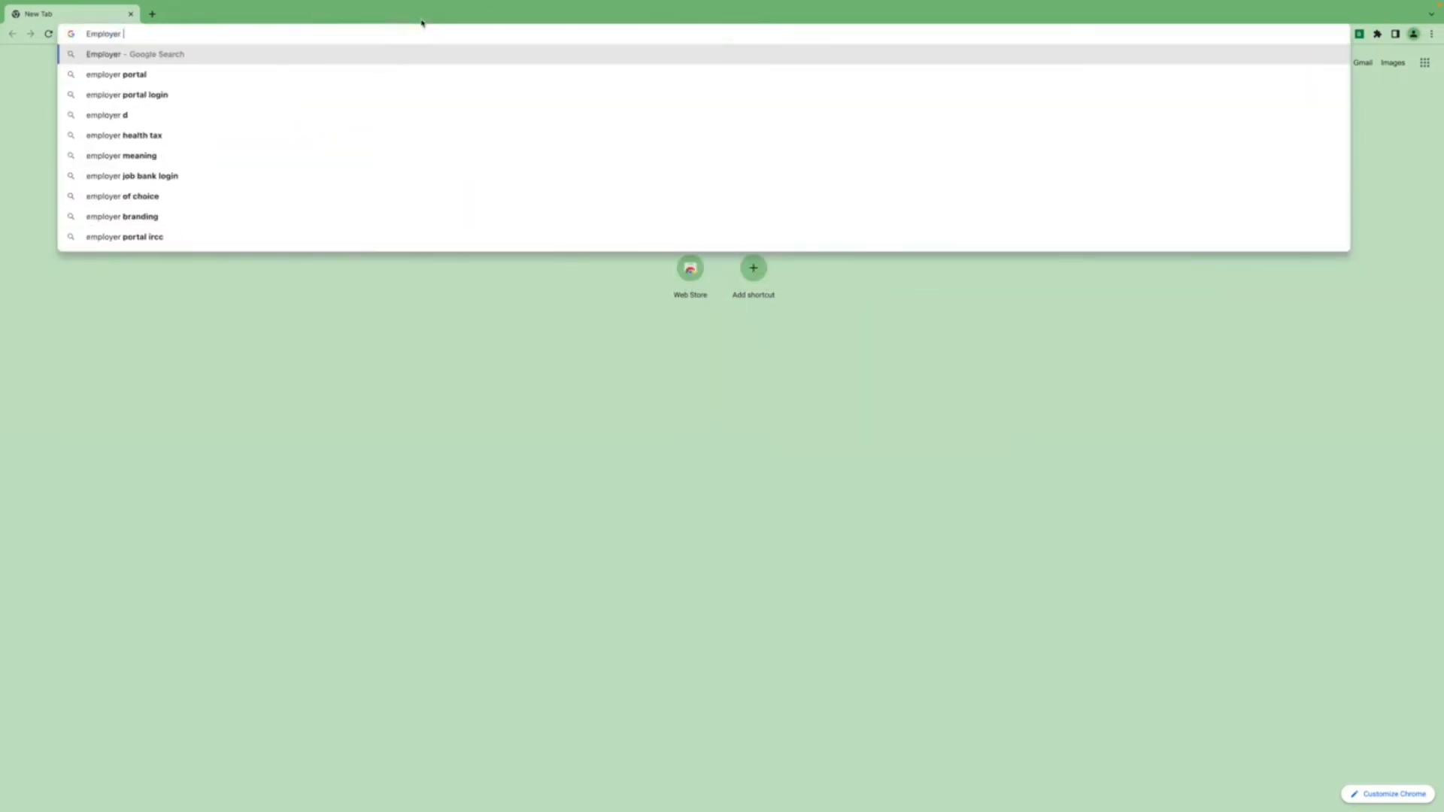
{"action": "type", "text": " Portal"}
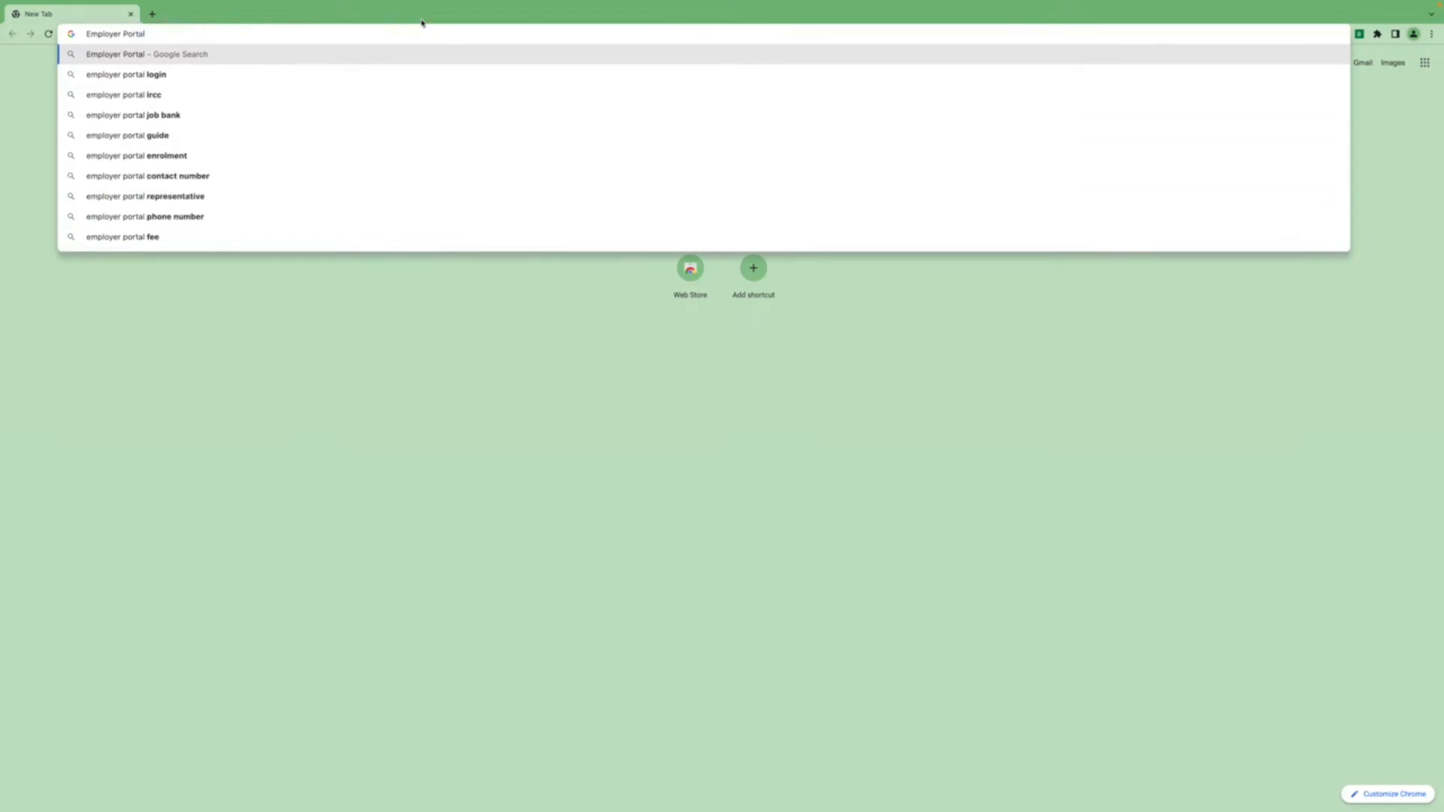
{"action": "type", "text": " IR CC"}
{"action": "key", "text": "Return"}
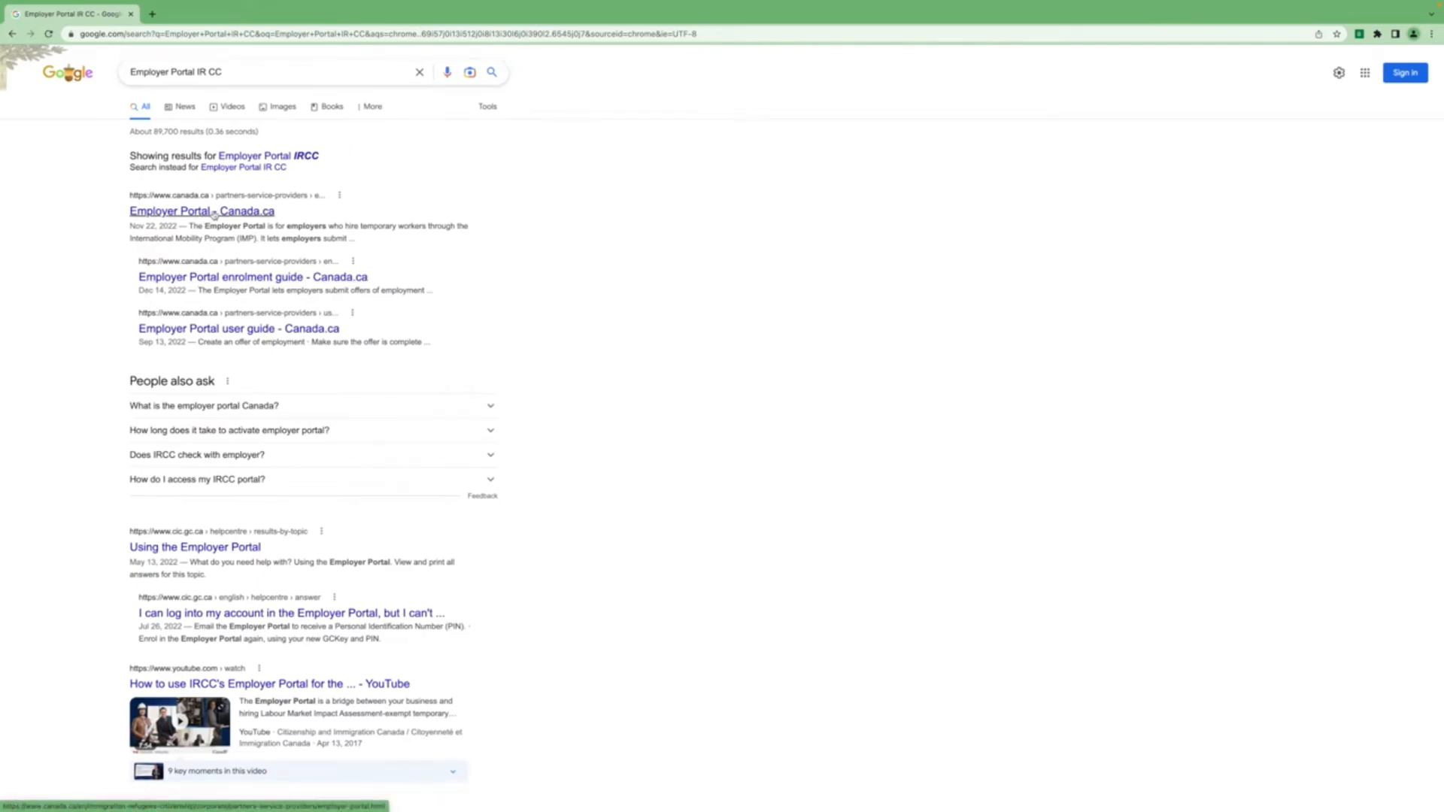
- Open the Canada.ca Employer Portal page and continue to GCKey sign-in
{"action": "left_click", "coordinate": [214, 213]}
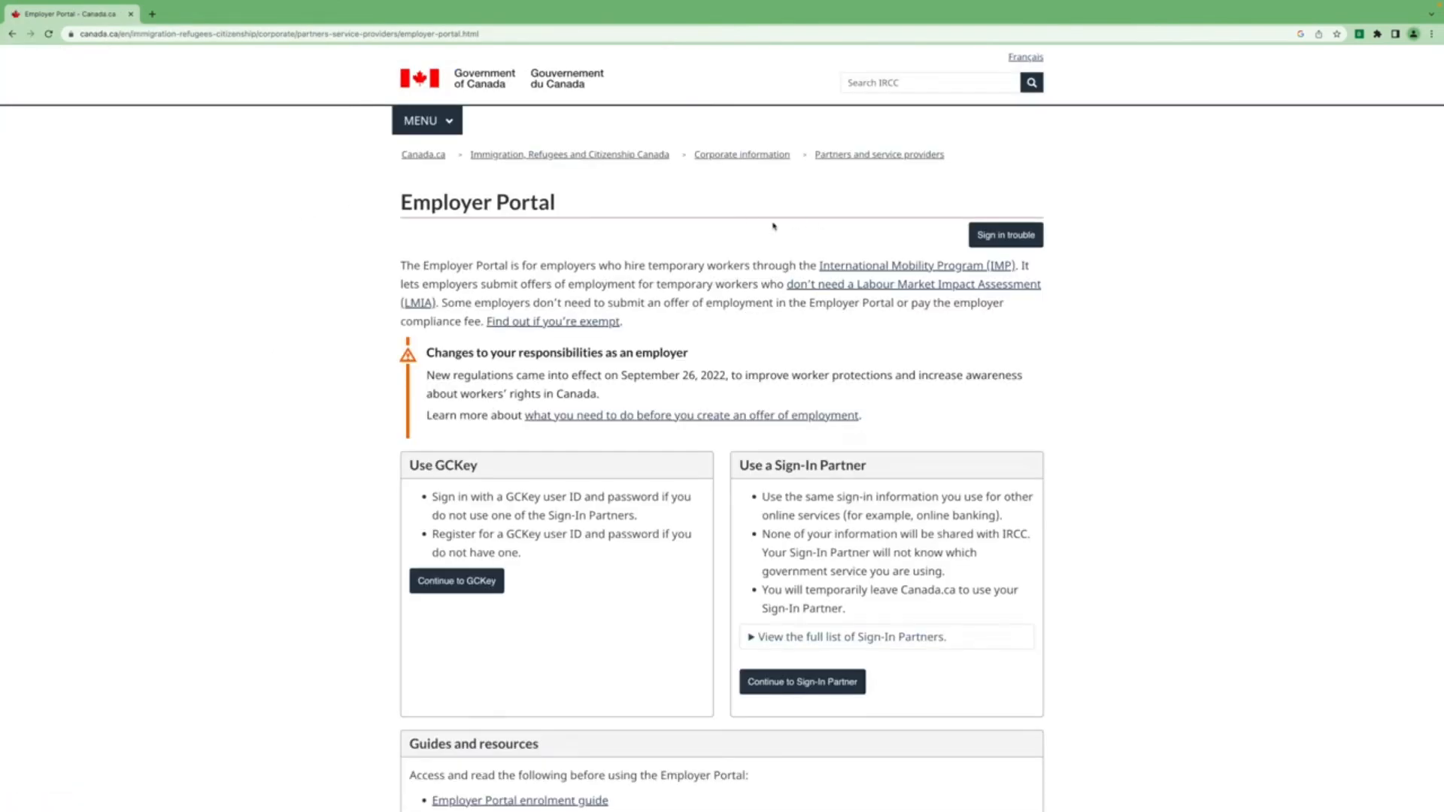
{"action": "scroll", "coordinate": [774, 226], "scroll_direction": "down", "scroll_amount": 3}
{"action": "left_click", "coordinate": [456, 325]}
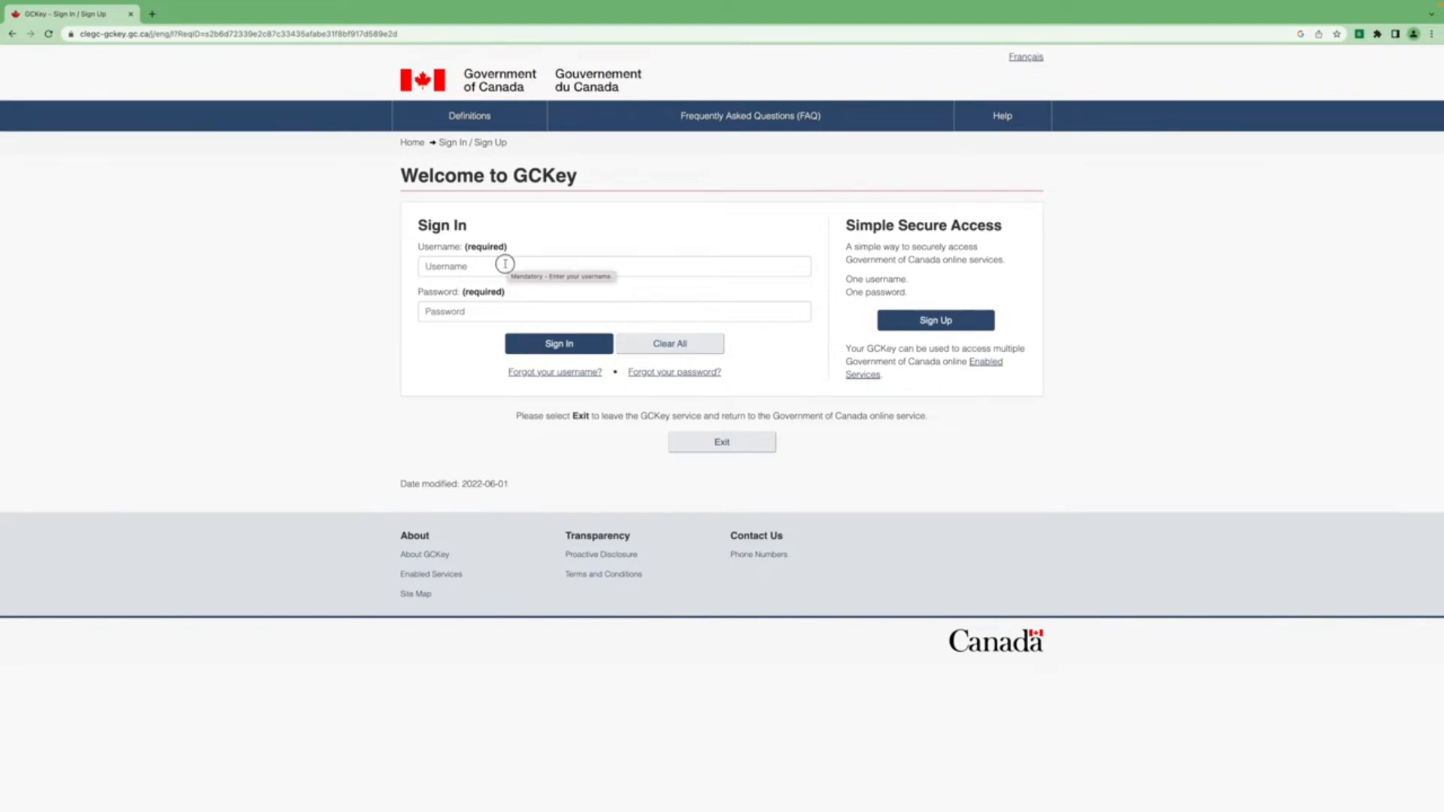
- Clear the typed GCKey username and choose Sign Up to reach the Terms and Conditions
{"action": "left_click", "coordinate": [508, 262]}
{"action": "type", "text": "sjp"}
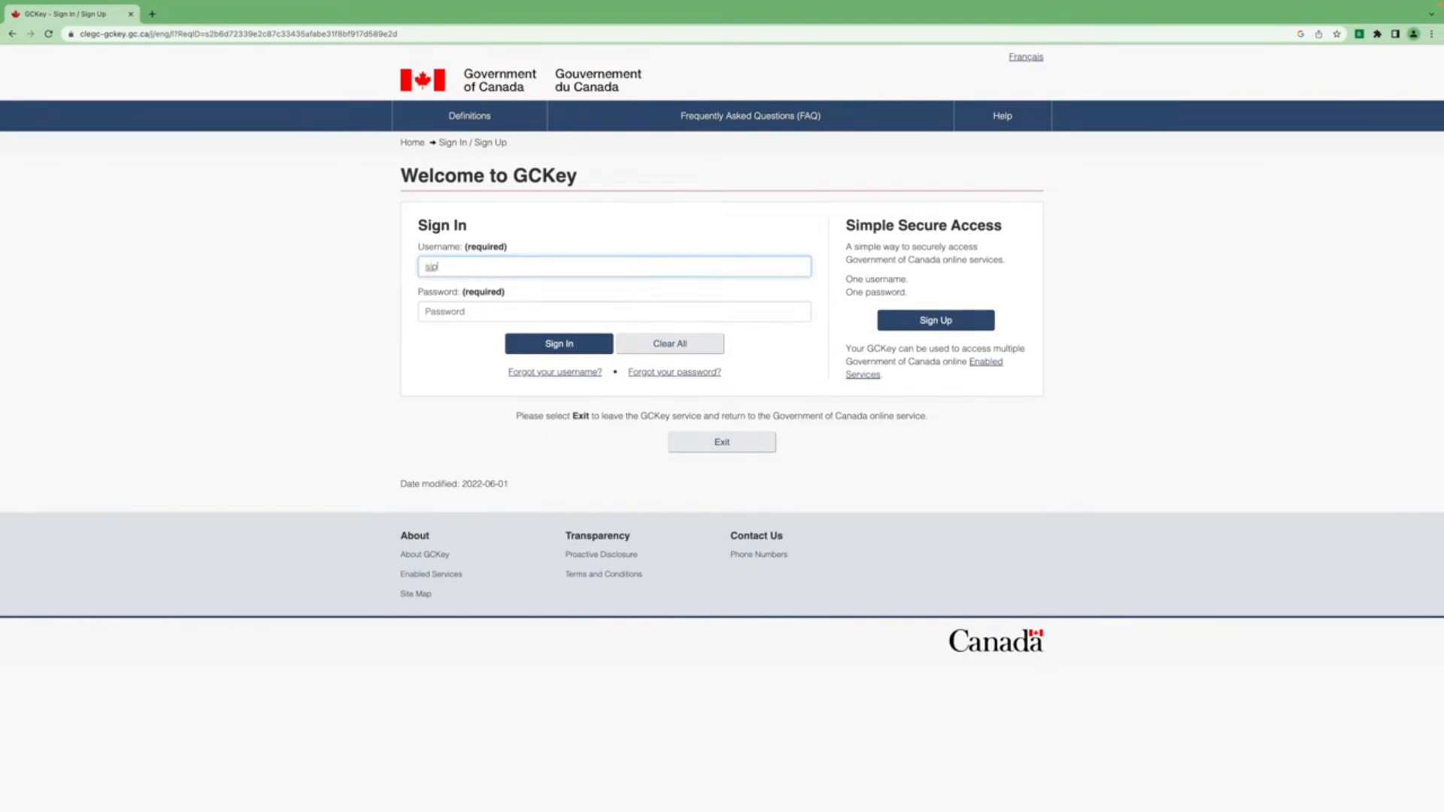
{"action": "type", "text": "immigrationnc"}
{"action": "left_click", "coordinate": [668, 340]}
{"action": "left_click", "coordinate": [939, 322]}
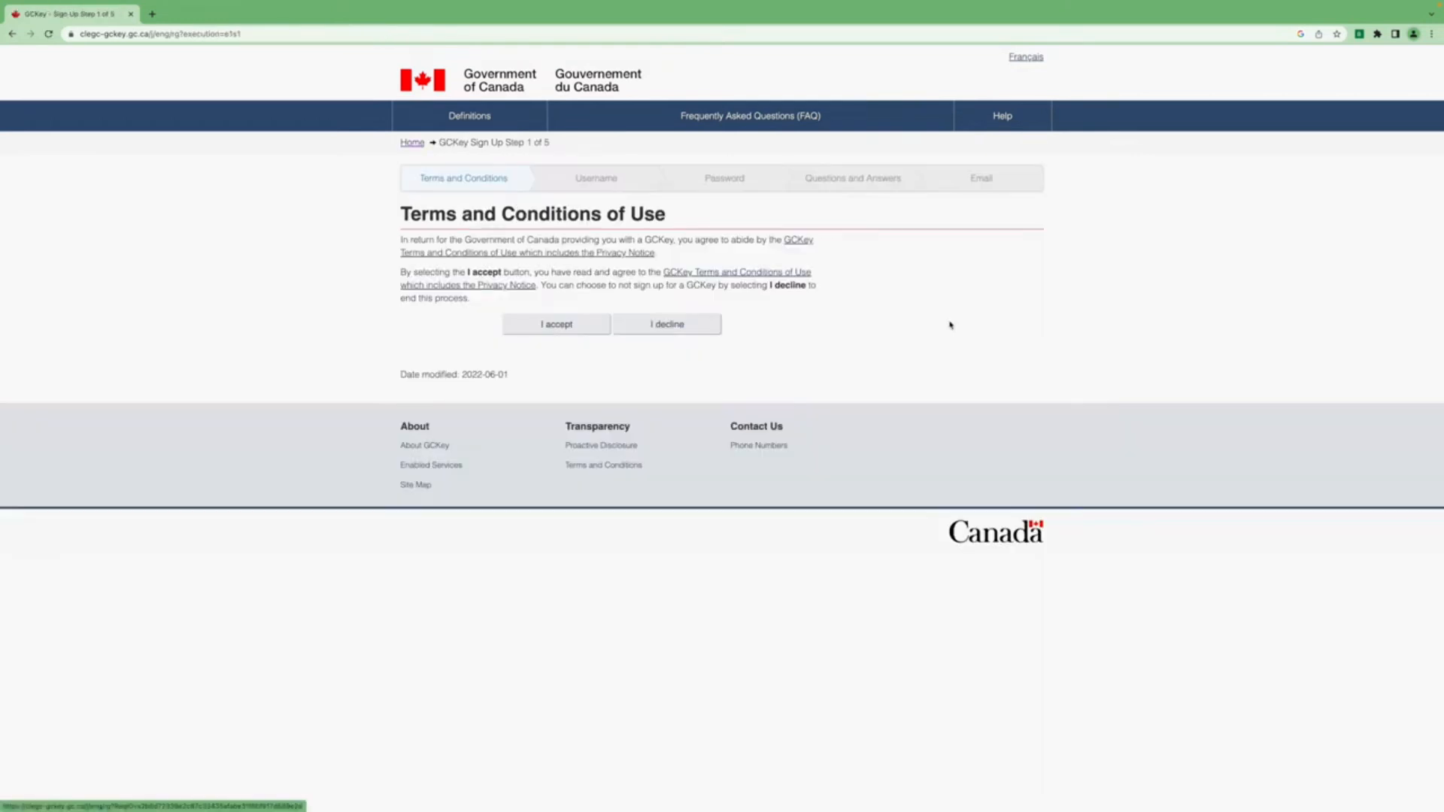
- Accept the GCKey terms and submit a new username
{"action": "left_click", "coordinate": [560, 331]}
{"action": "left_click", "coordinate": [538, 365]}
{"action": "type", "text": "s"}
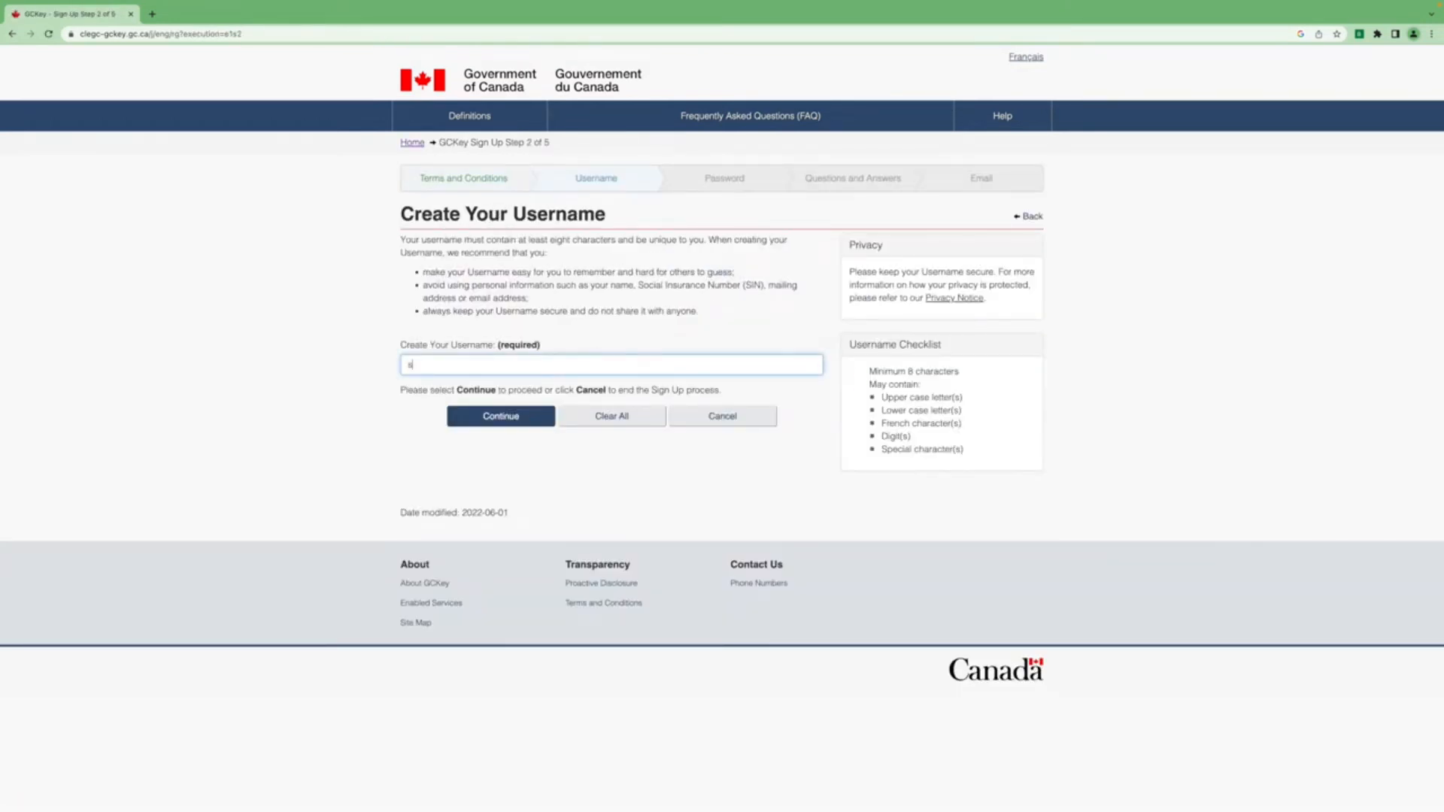
{"action": "type", "text": "jpimmigrationinc"}
{"action": "left_click", "coordinate": [519, 414]}
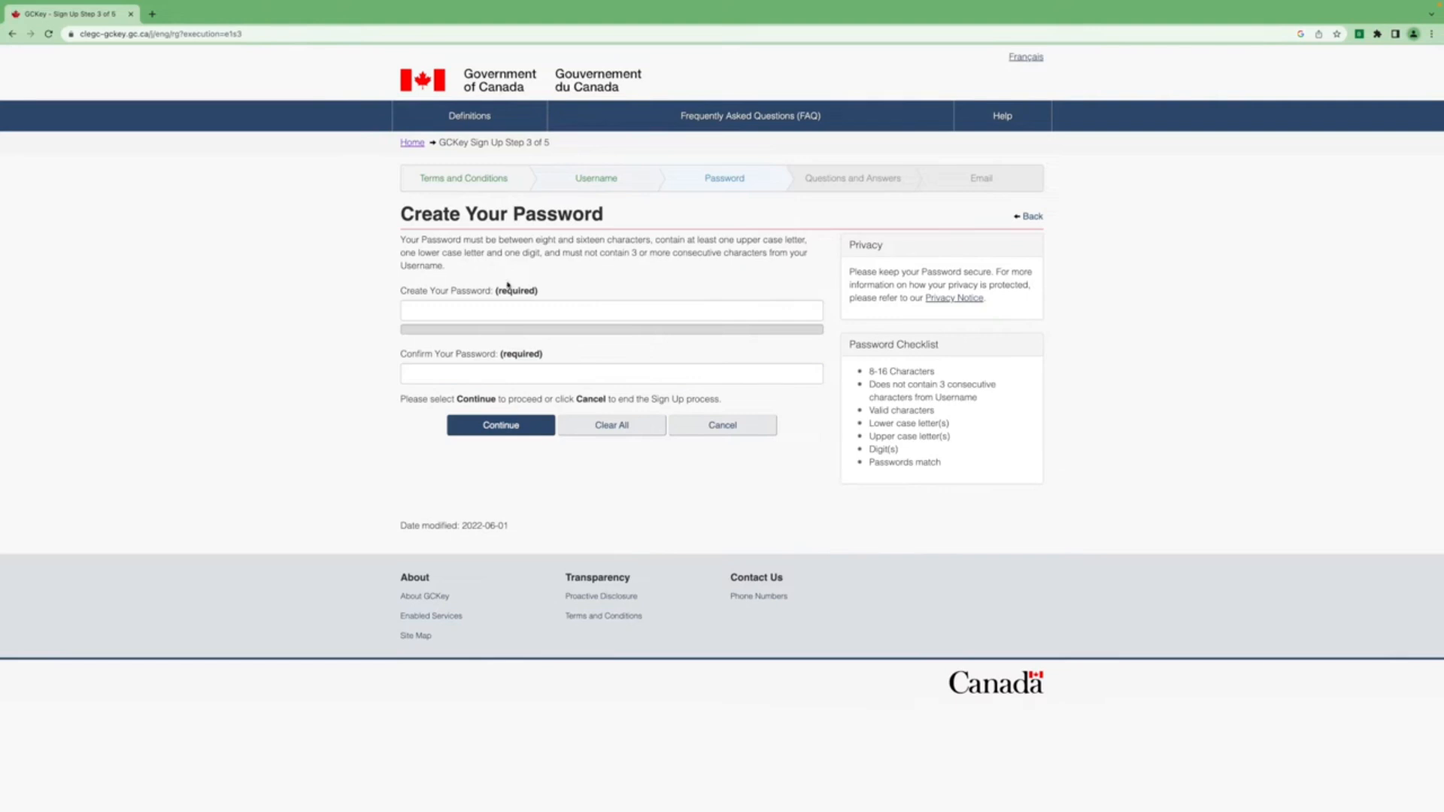
- Enter the new account password and move to the confirmation field
{"action": "left_click", "coordinate": [504, 307]}
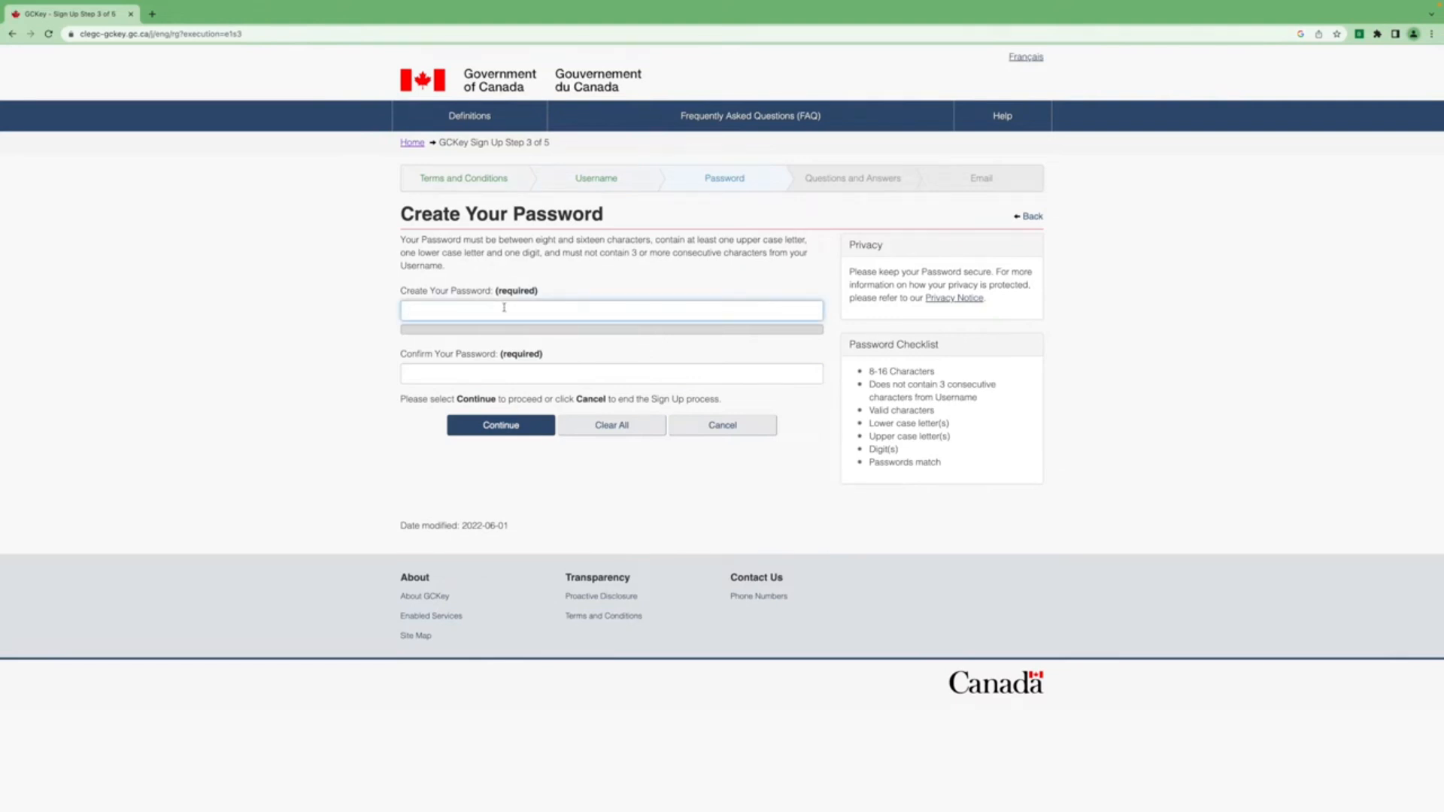
{"action": "type", "text": "•••"}
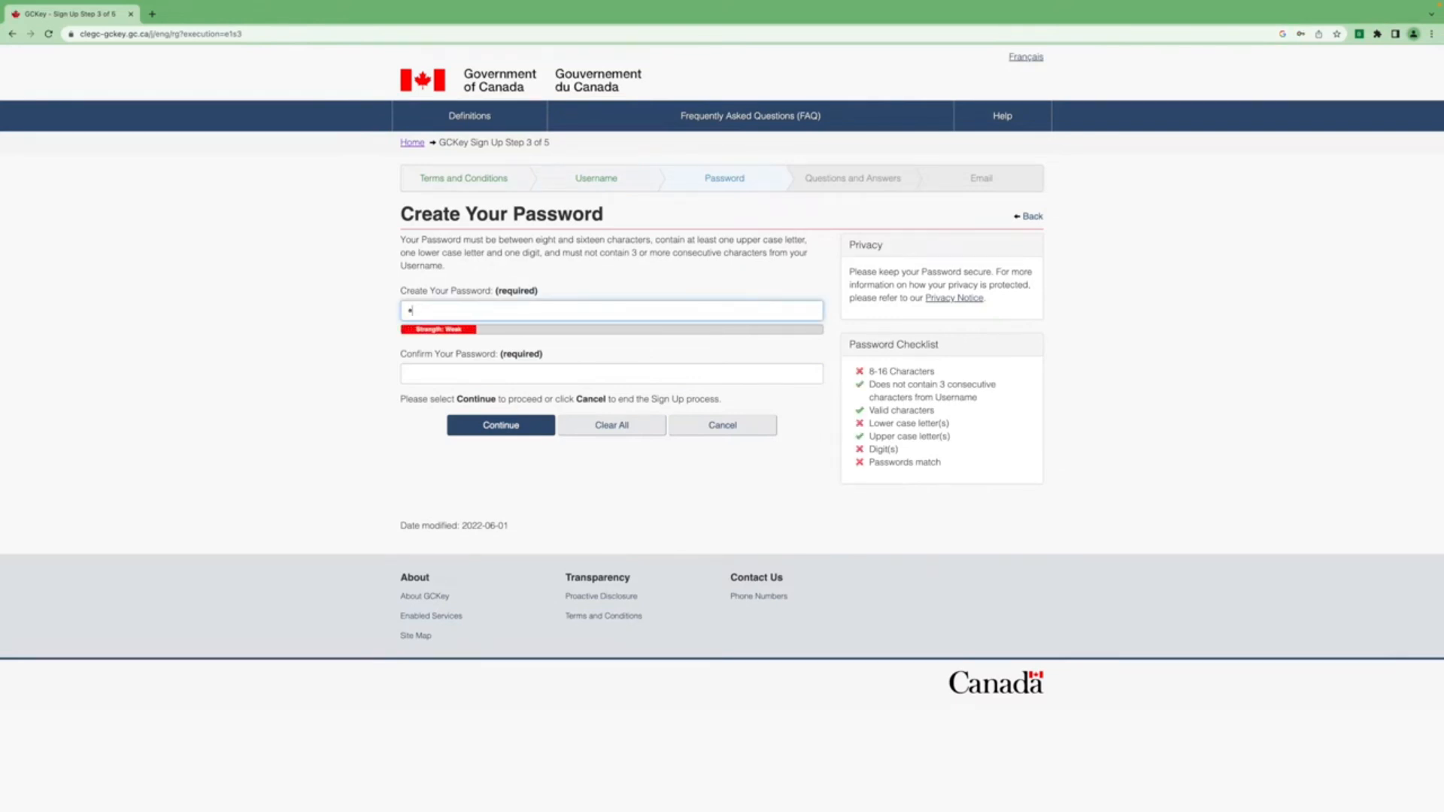
{"action": "type", "text": "•••••••••"}
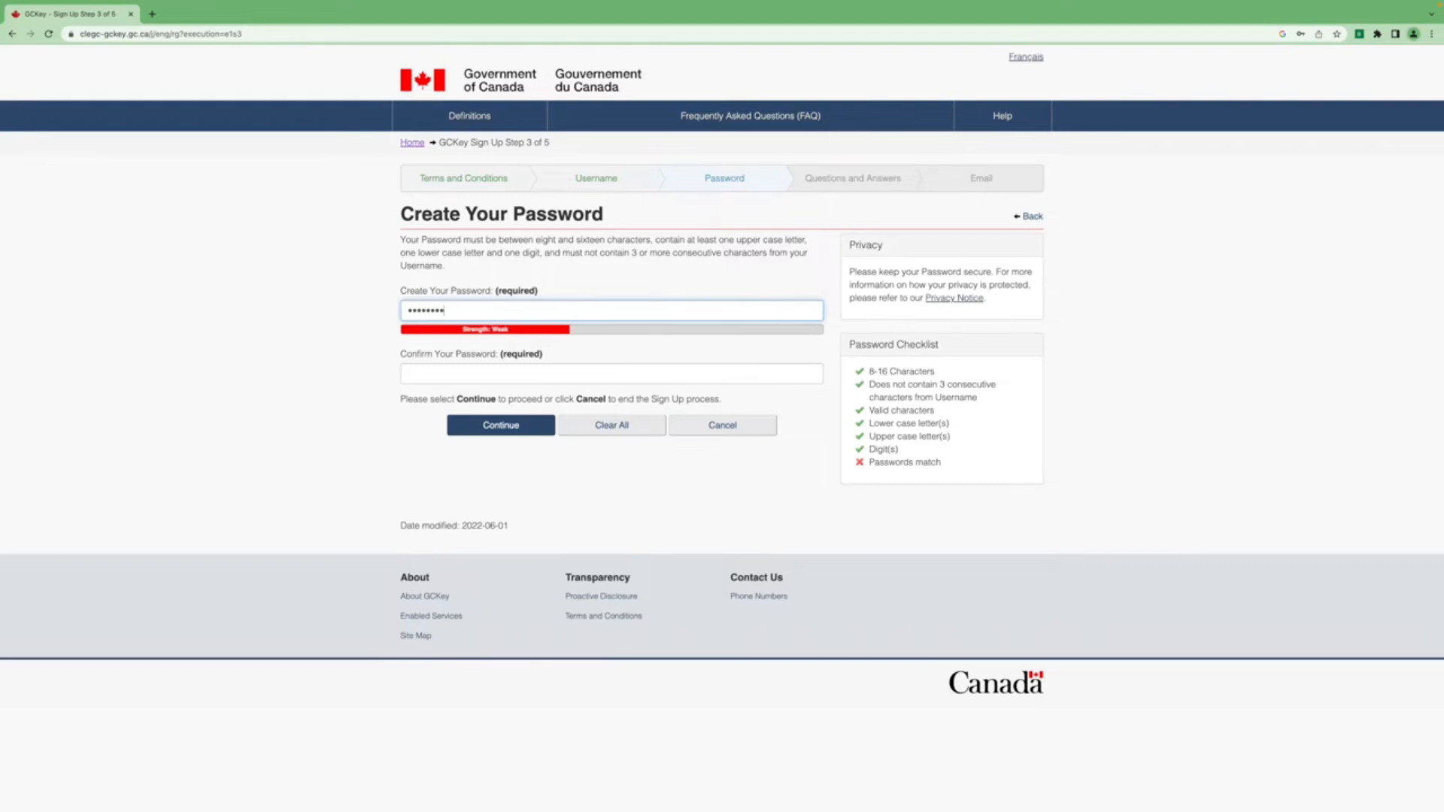
{"action": "type", "text": "••"}
{"action": "key", "text": "Tab"}
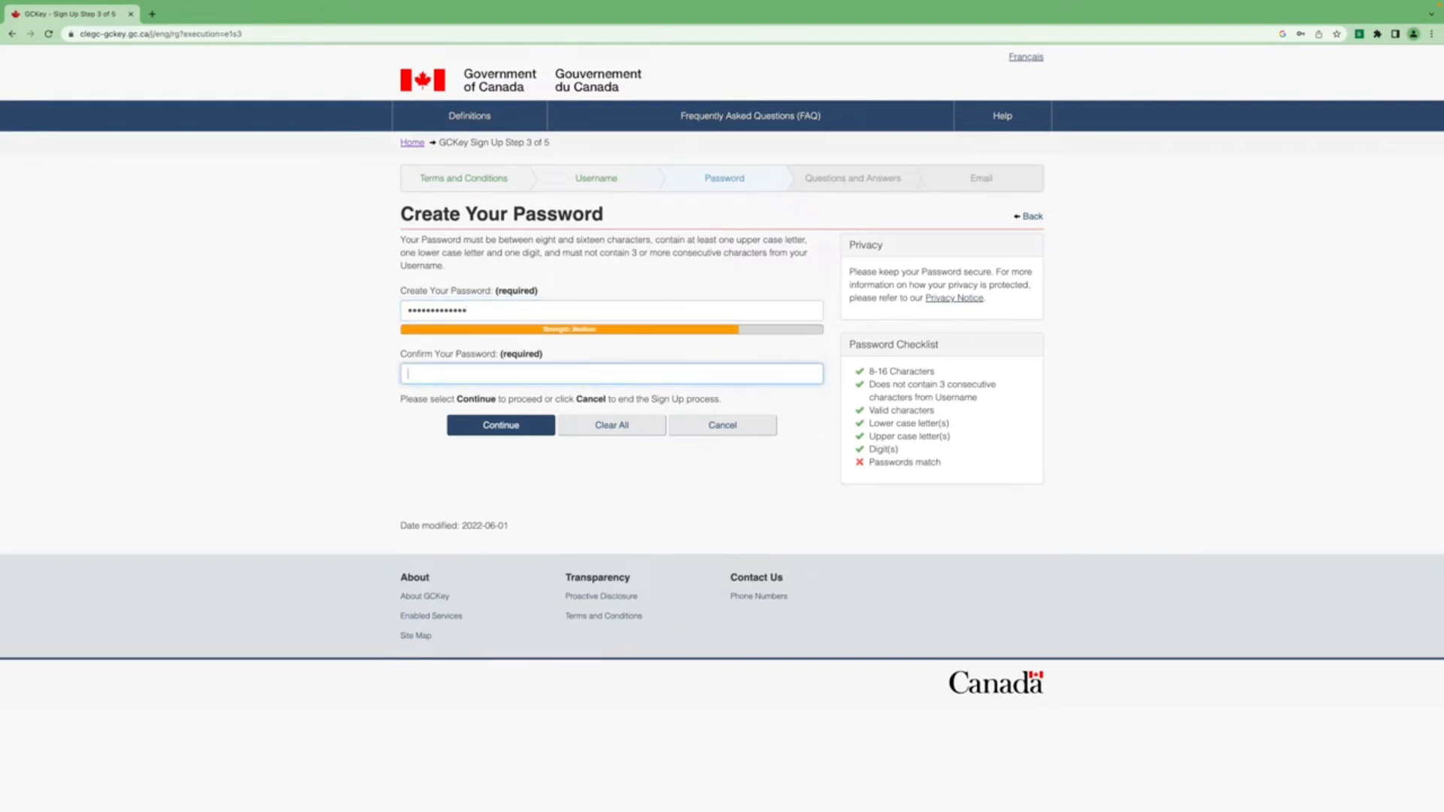
{"action": "type", "text": "•••••••••••••"}
- Save the new GCKey login in Chrome and pick the first pet's name recovery question
{"action": "left_click", "coordinate": [485, 432]}
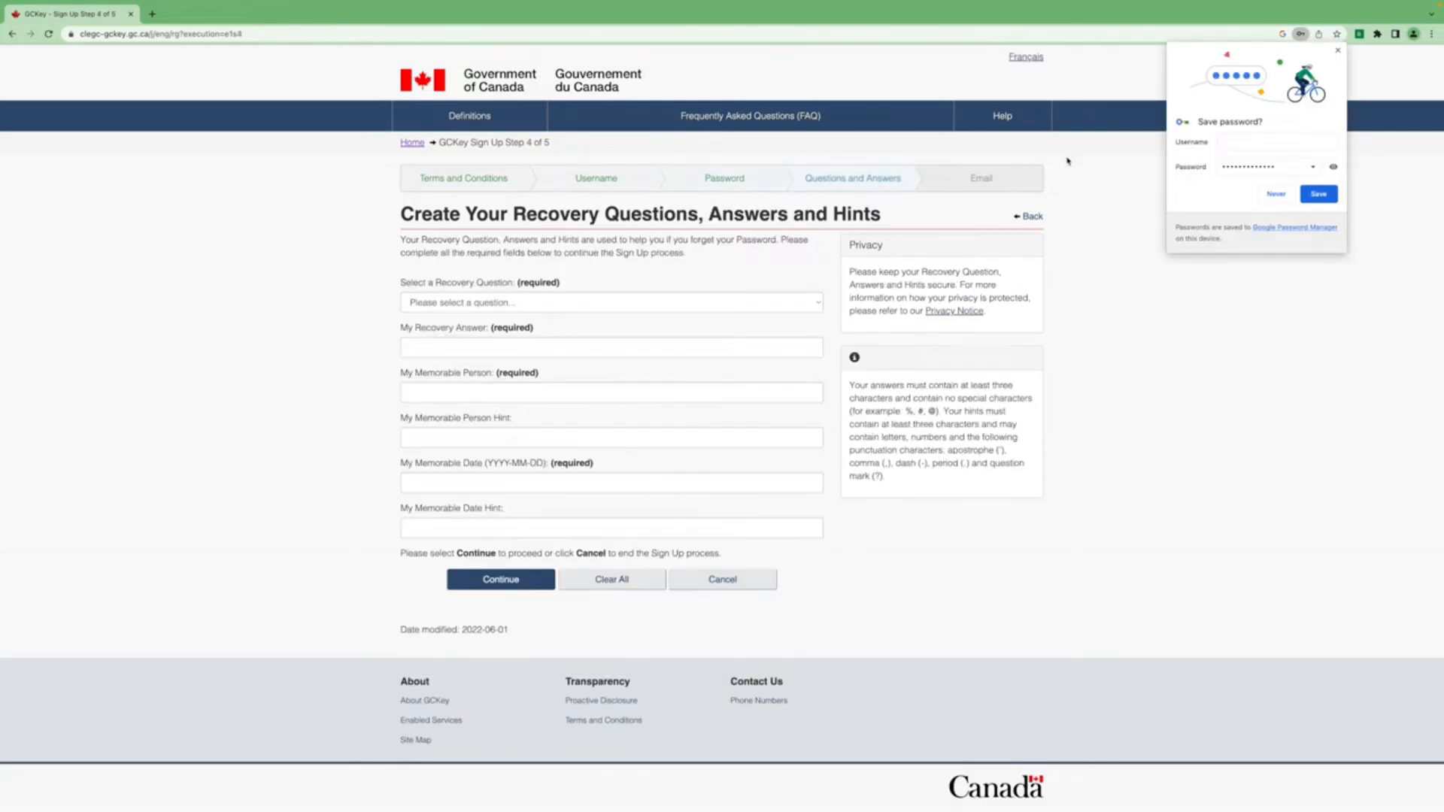
{"action": "left_click", "coordinate": [1286, 148]}
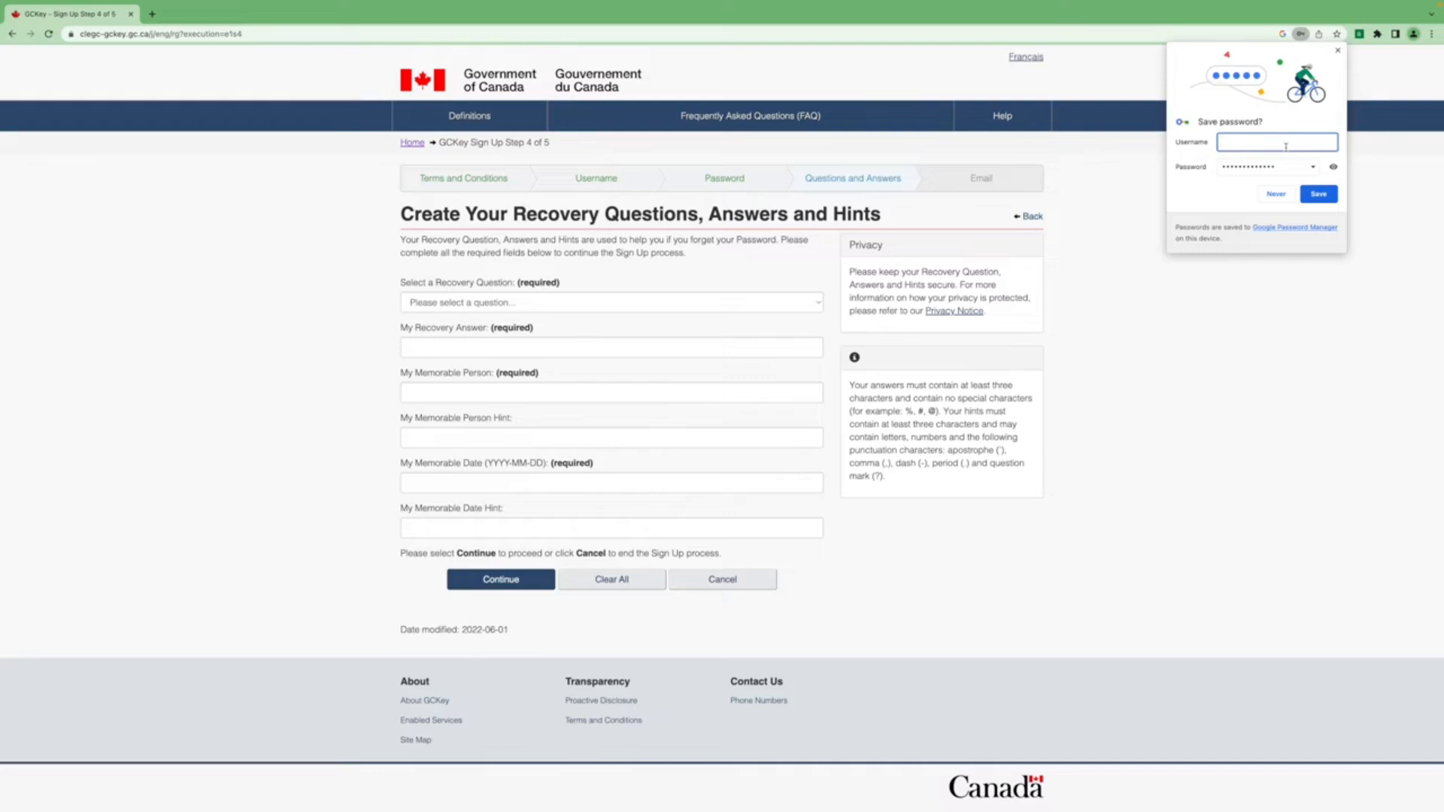
{"action": "left_click", "coordinate": [1321, 194]}
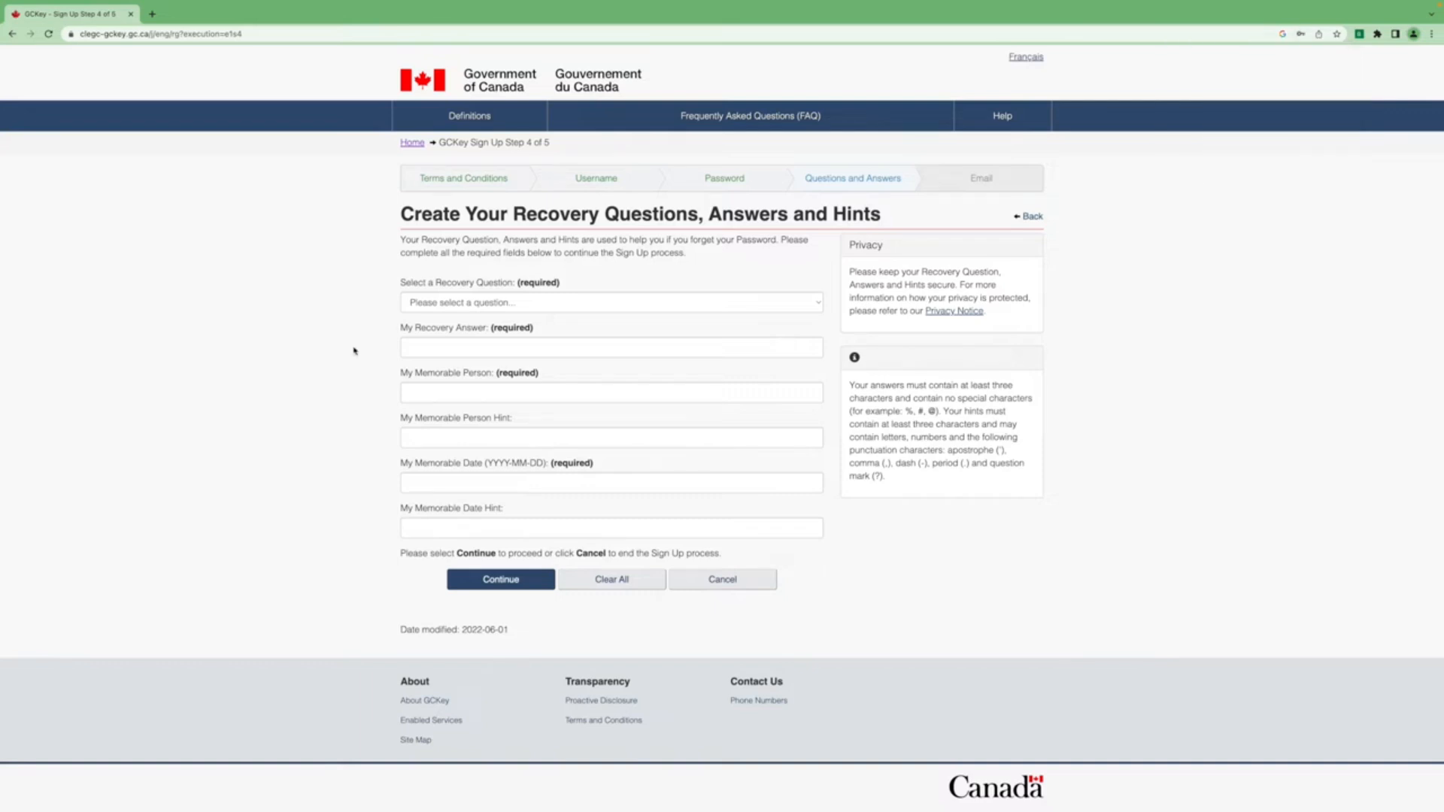
{"action": "left_click", "coordinate": [519, 305]}
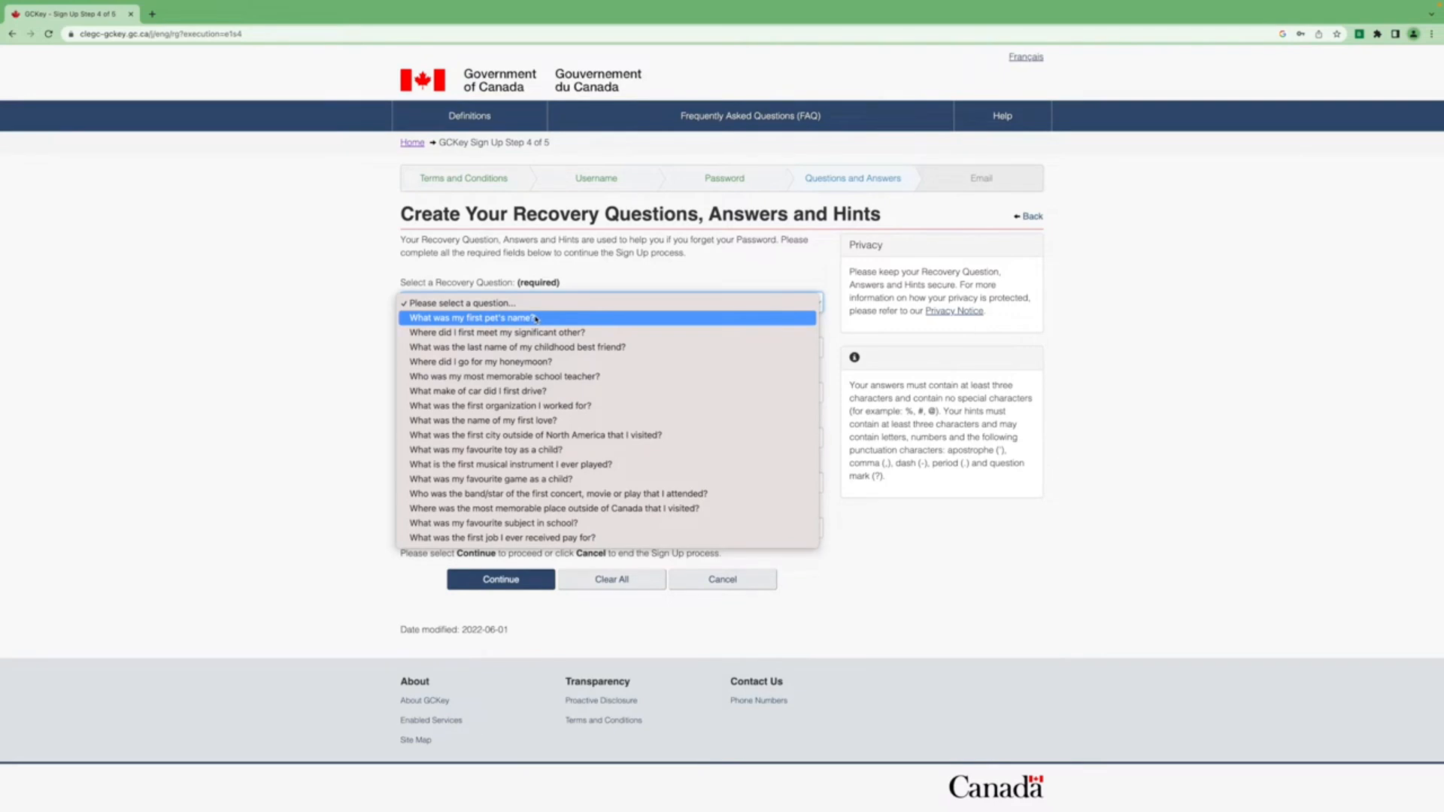
{"action": "left_click", "coordinate": [536, 318]}
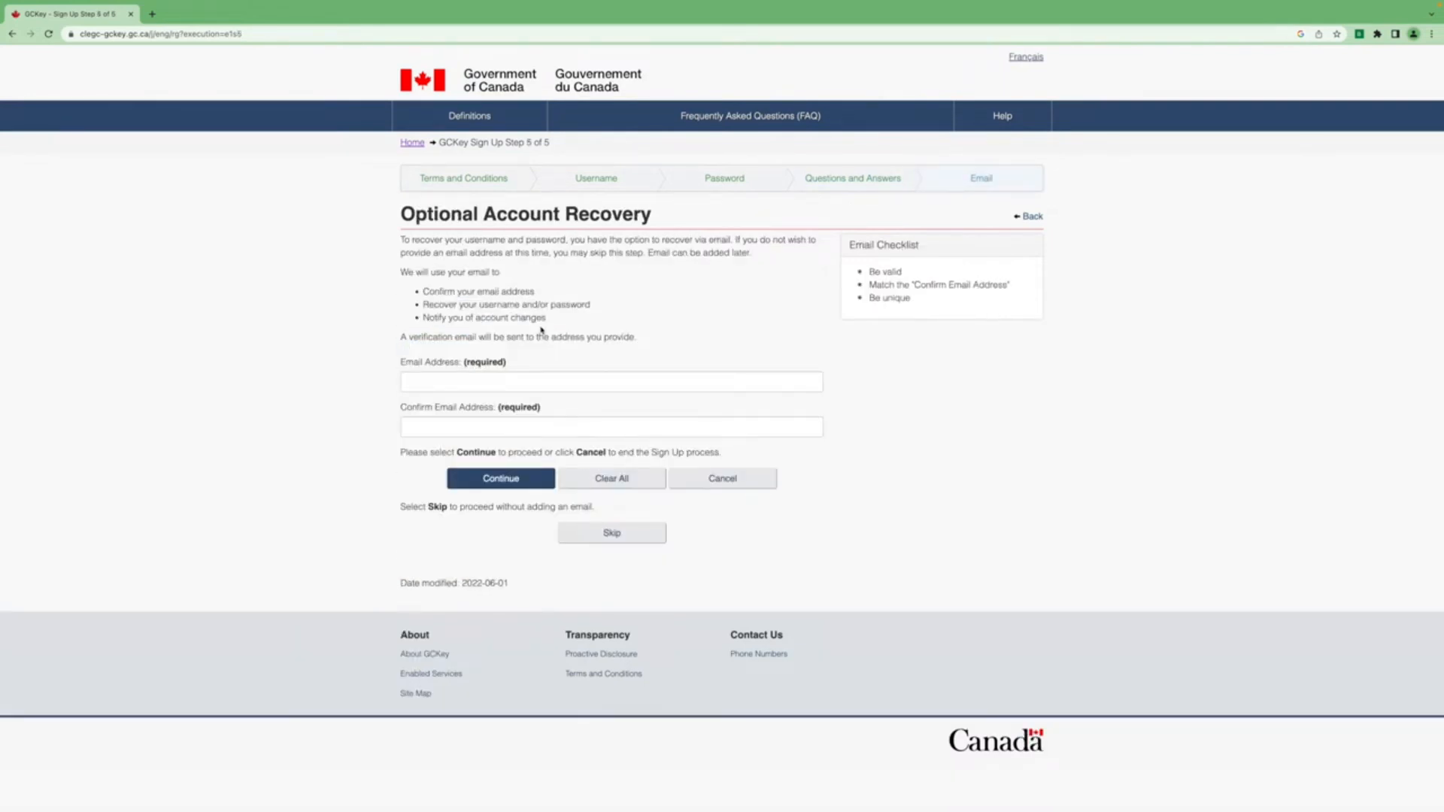
- Enter and confirm the recovery e-mail address, then finish creating the GCKey
{"action": "left_click", "coordinate": [511, 382]}
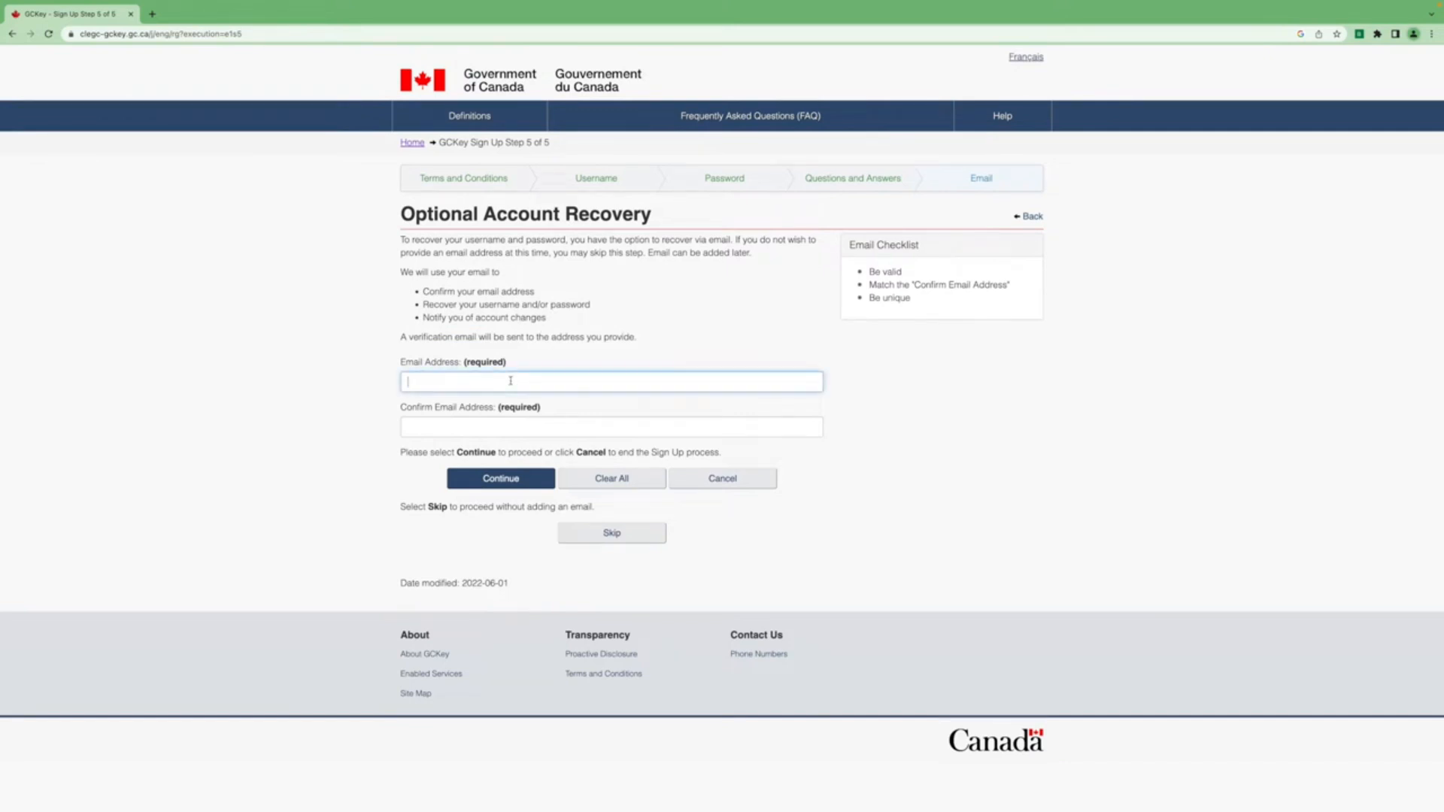
{"action": "key", "text": "Tab"}
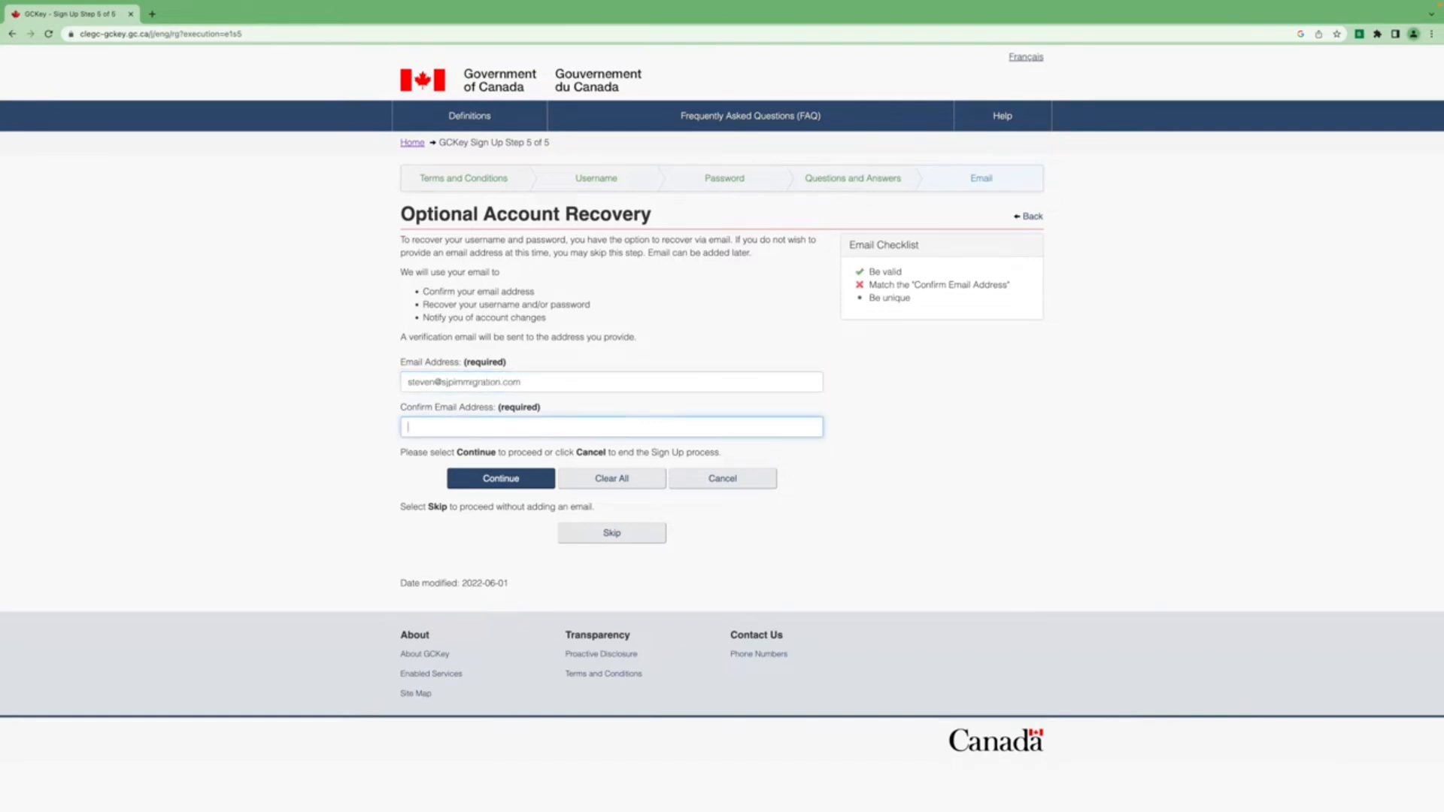
{"action": "left_click", "coordinate": [501, 480]}
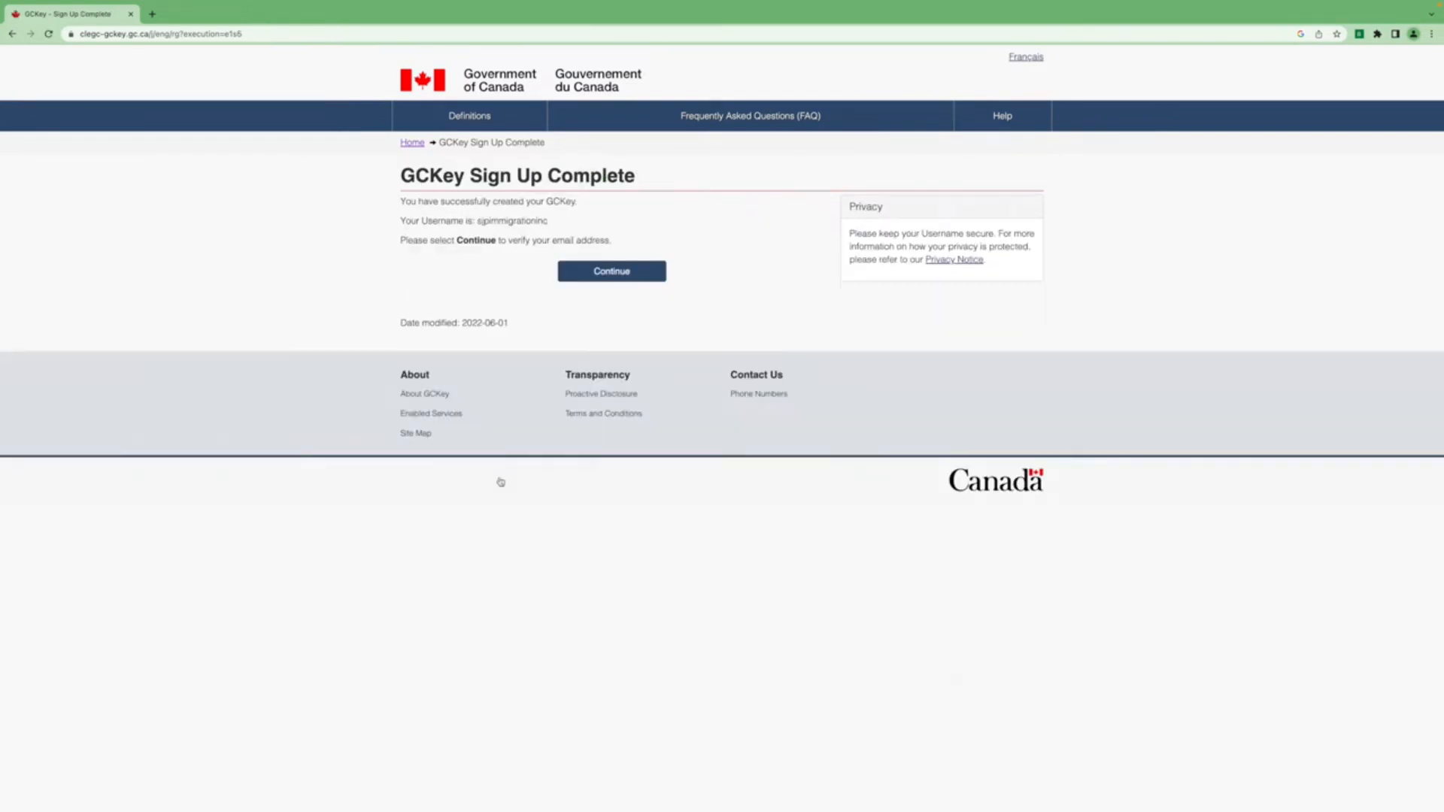
- Submit the e-mailed confirmation code to verify recovery e-mail and reach the welcome page
{"action": "left_click", "coordinate": [617, 275]}
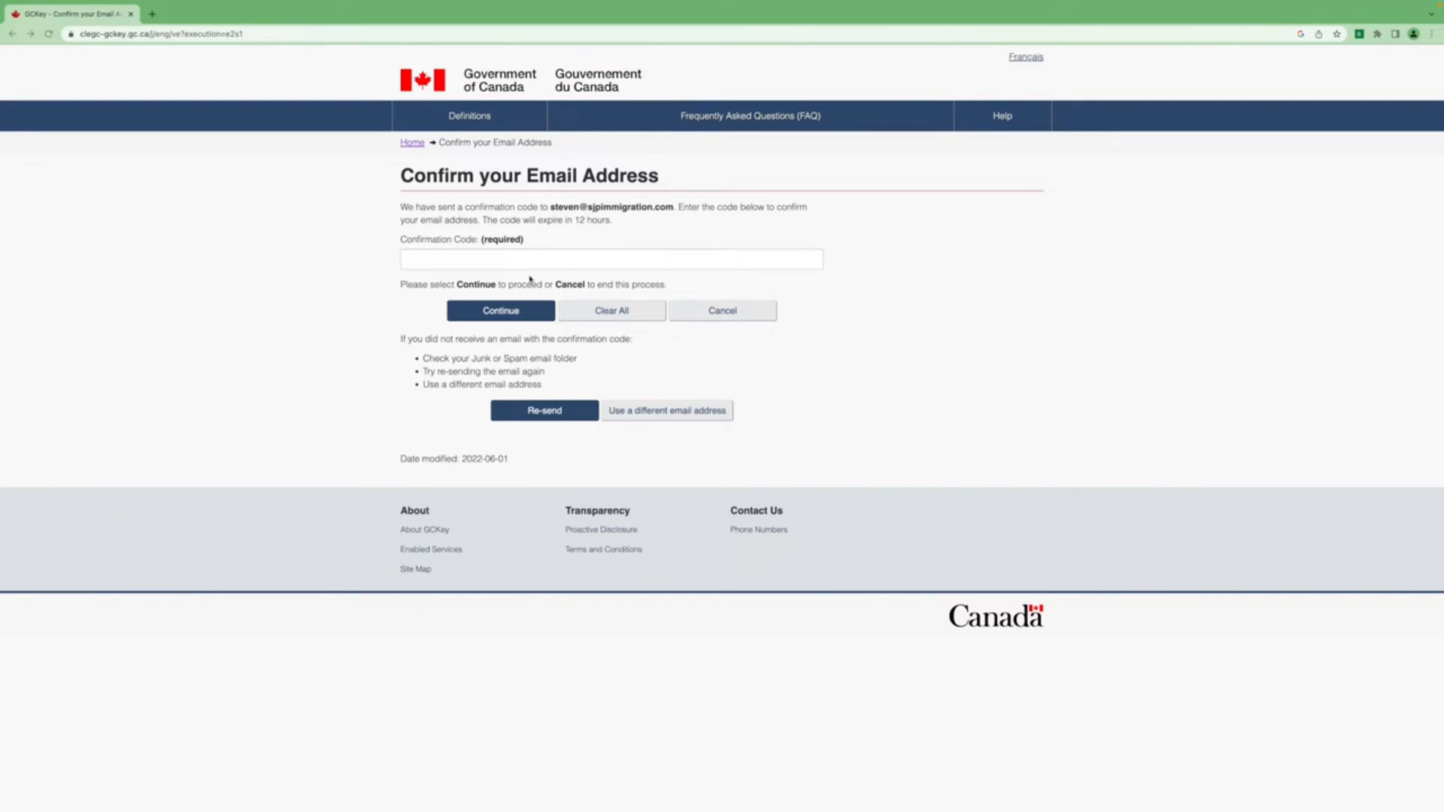
{"action": "left_click", "coordinate": [512, 260]}
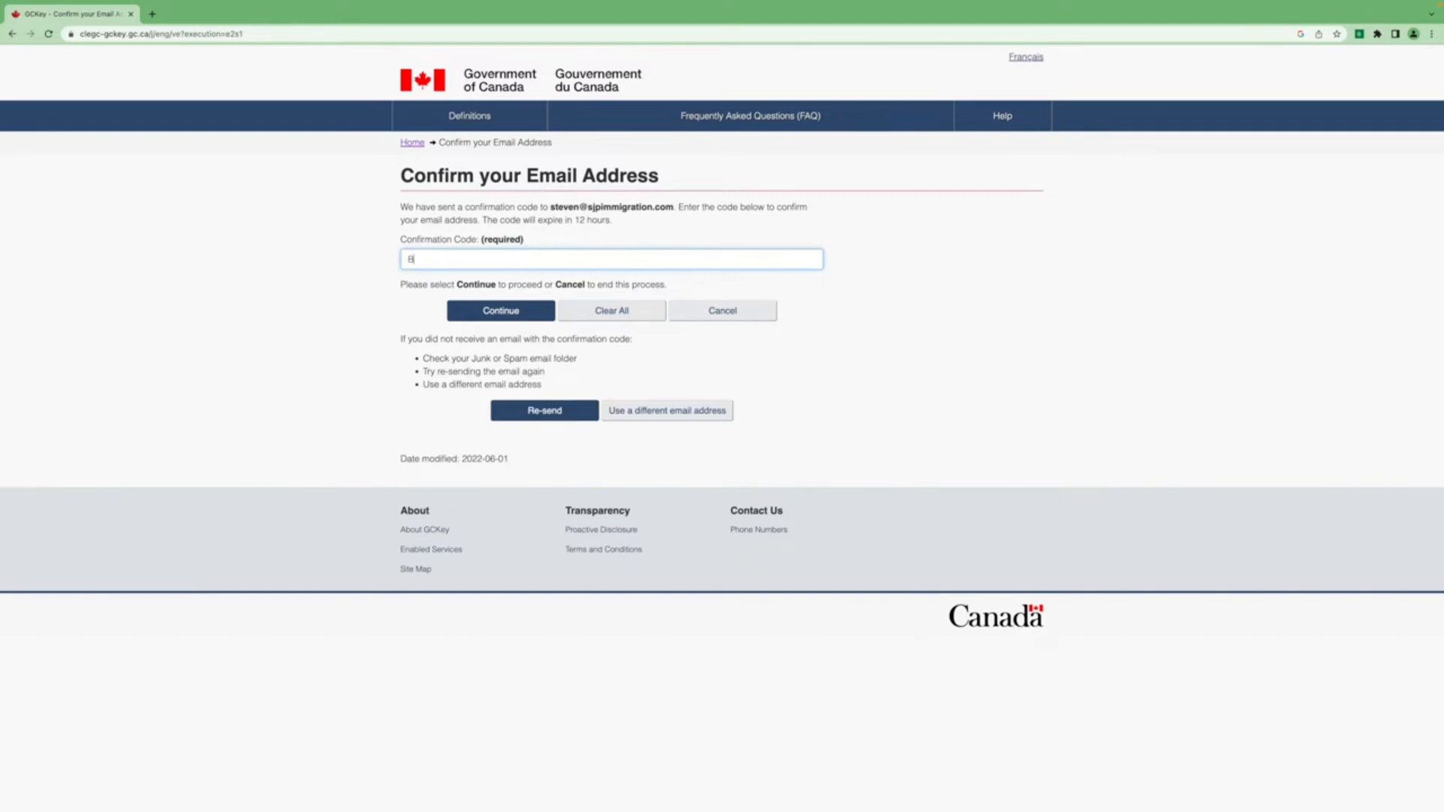
{"action": "left_click", "coordinate": [508, 308]}
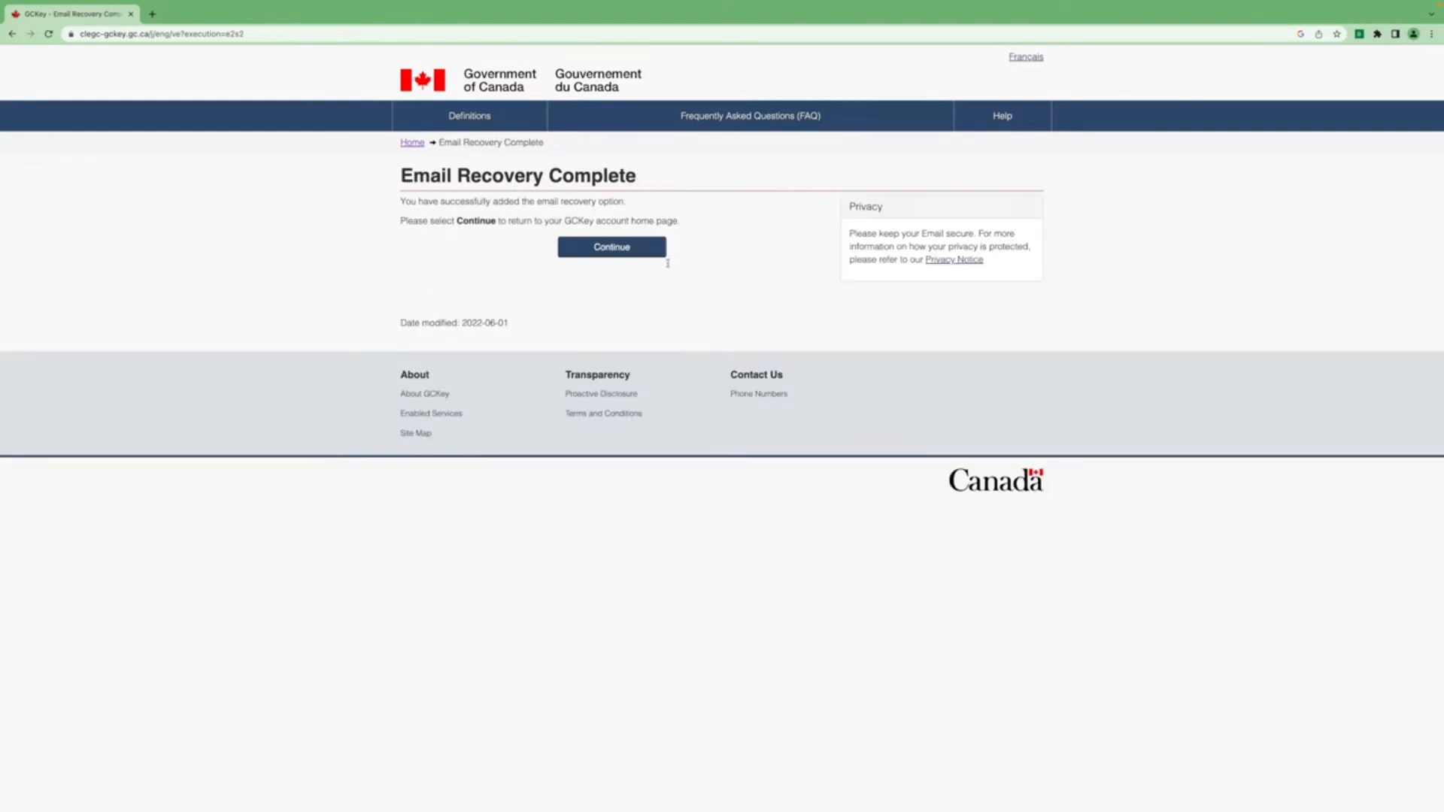
{"action": "left_click", "coordinate": [609, 254]}
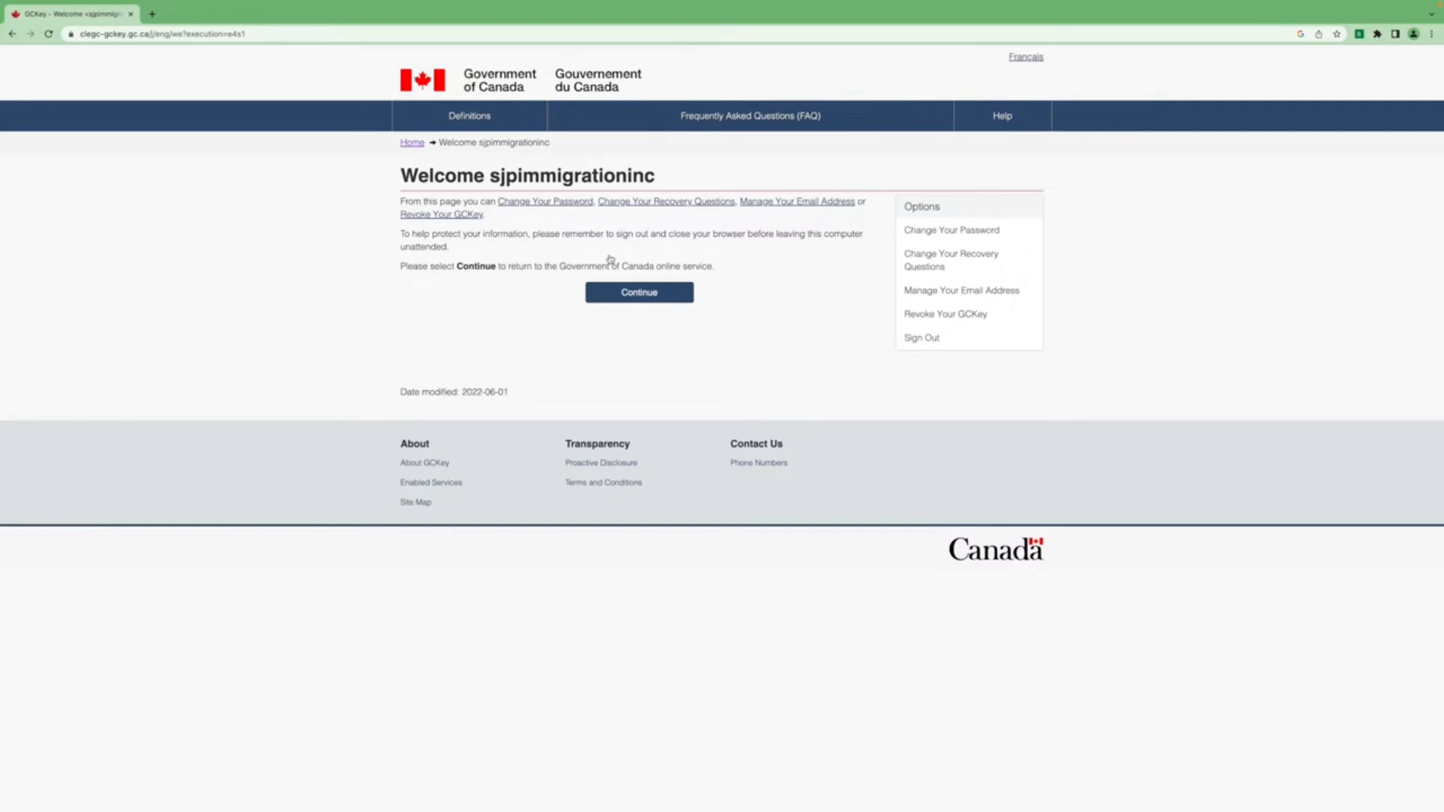
- Accept the IRCC Portal terms and answer that no PIN has been received
{"action": "left_click", "coordinate": [641, 294]}
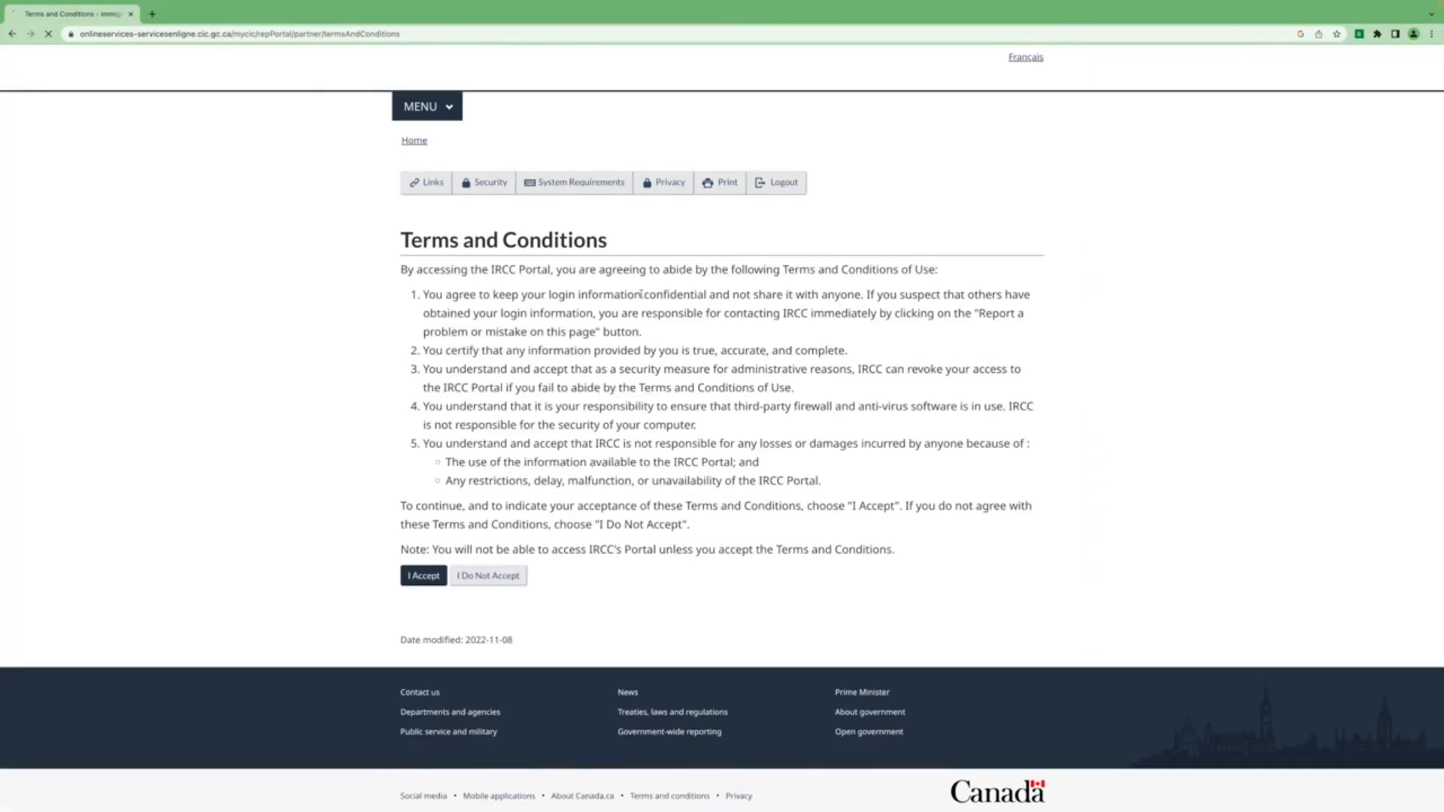
{"action": "left_click", "coordinate": [413, 585]}
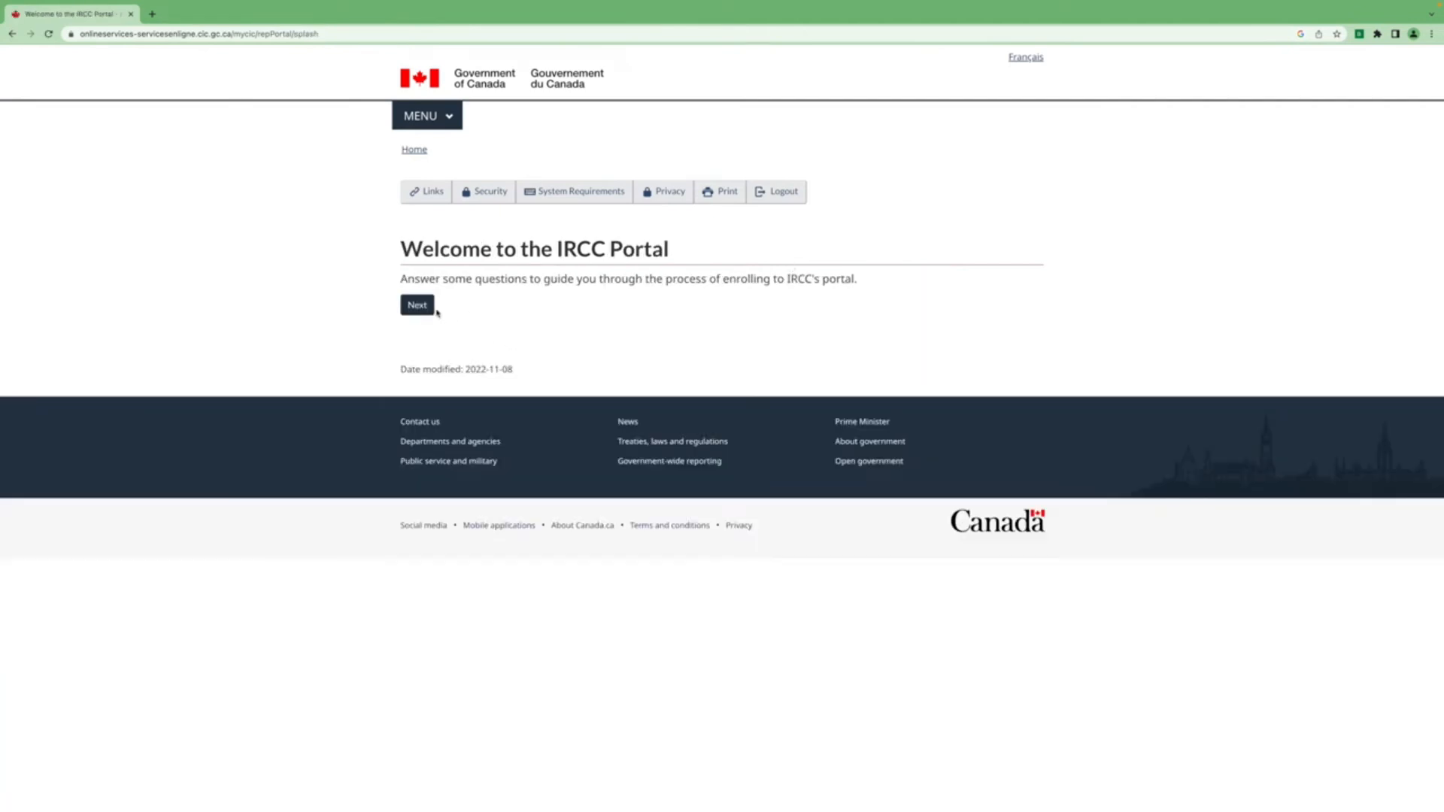
{"action": "left_click", "coordinate": [421, 307]}
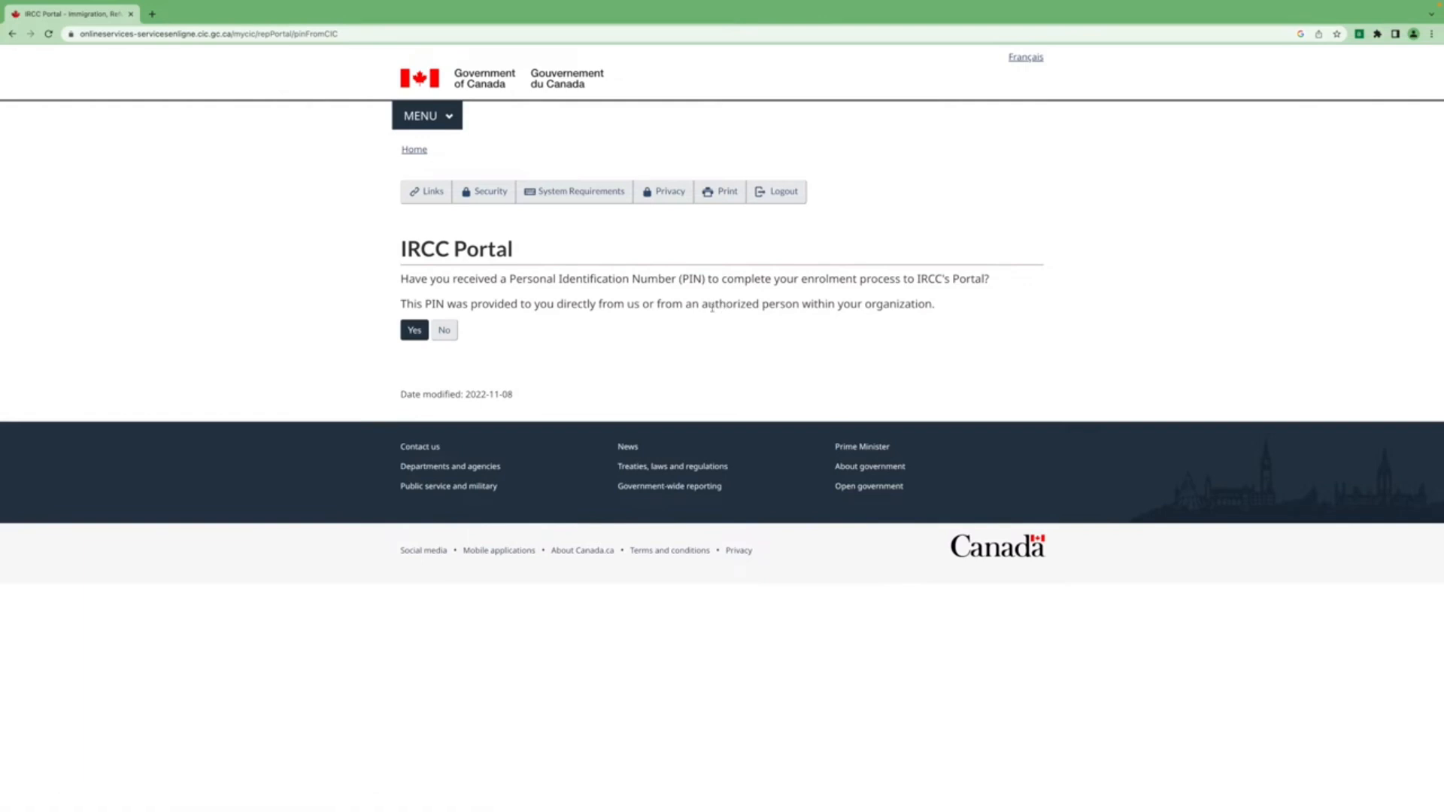
{"action": "left_click", "coordinate": [453, 334]}
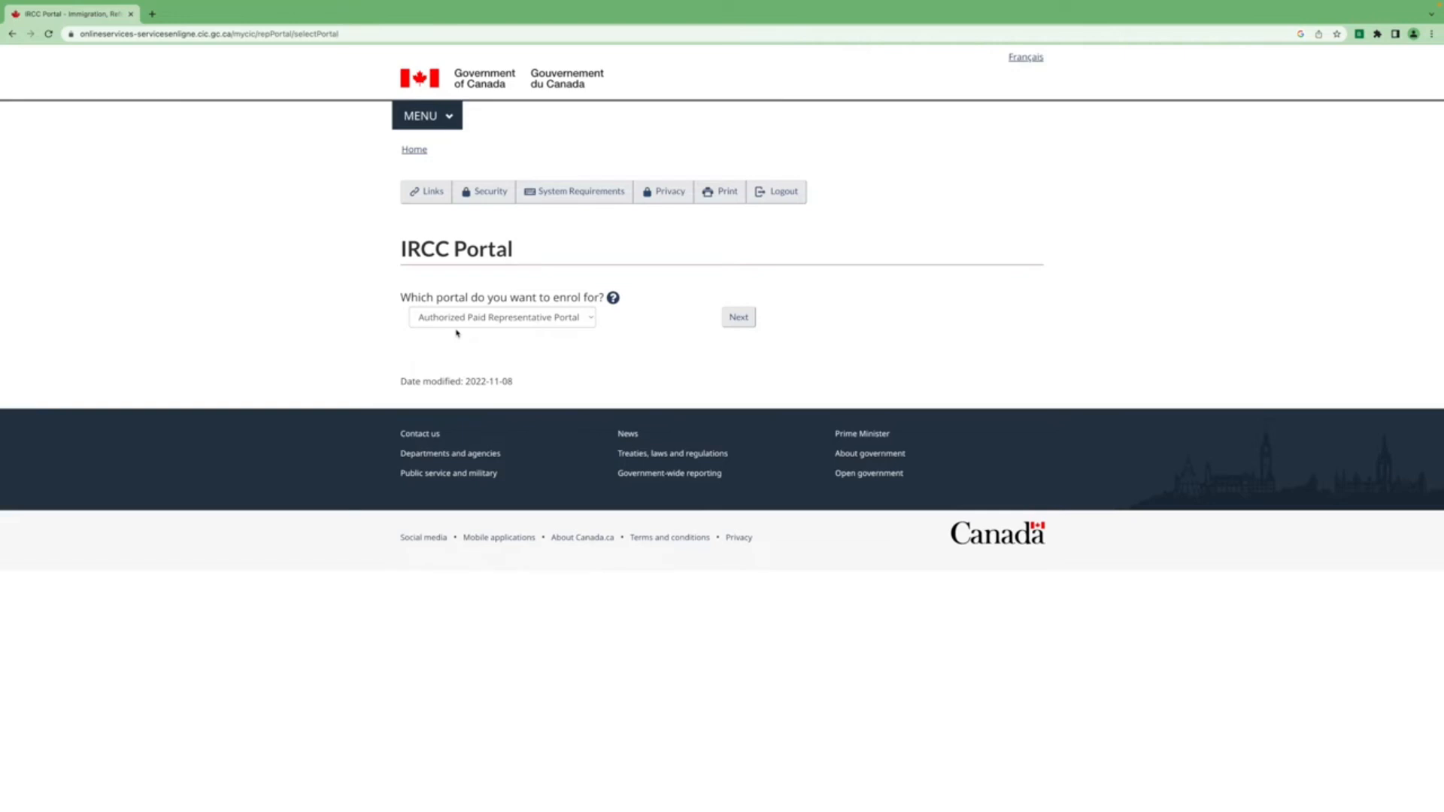
- Choose Employer Portal and answer No to re-enrolment or branch enrolment
{"action": "left_click", "coordinate": [529, 325]}
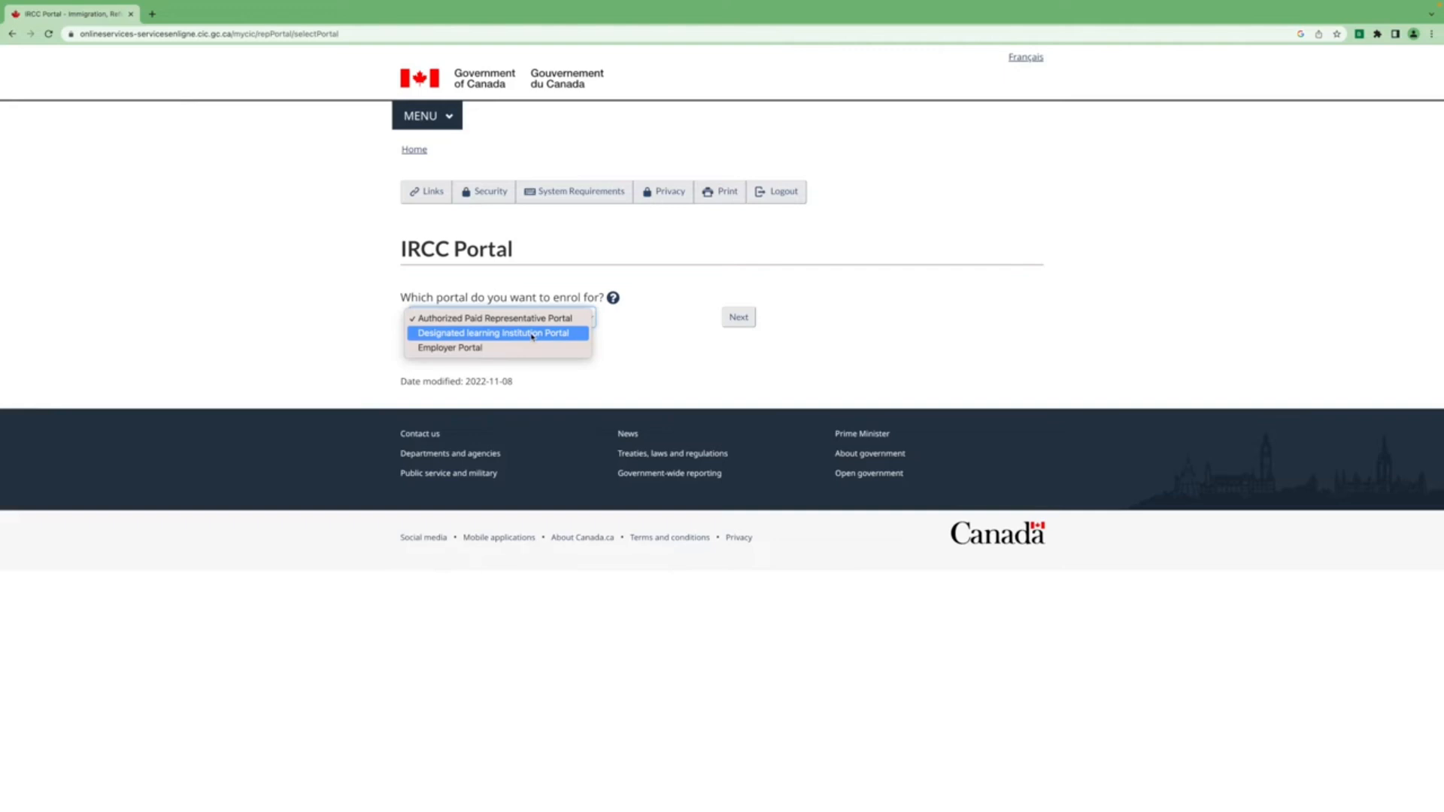
{"action": "left_click", "coordinate": [501, 349]}
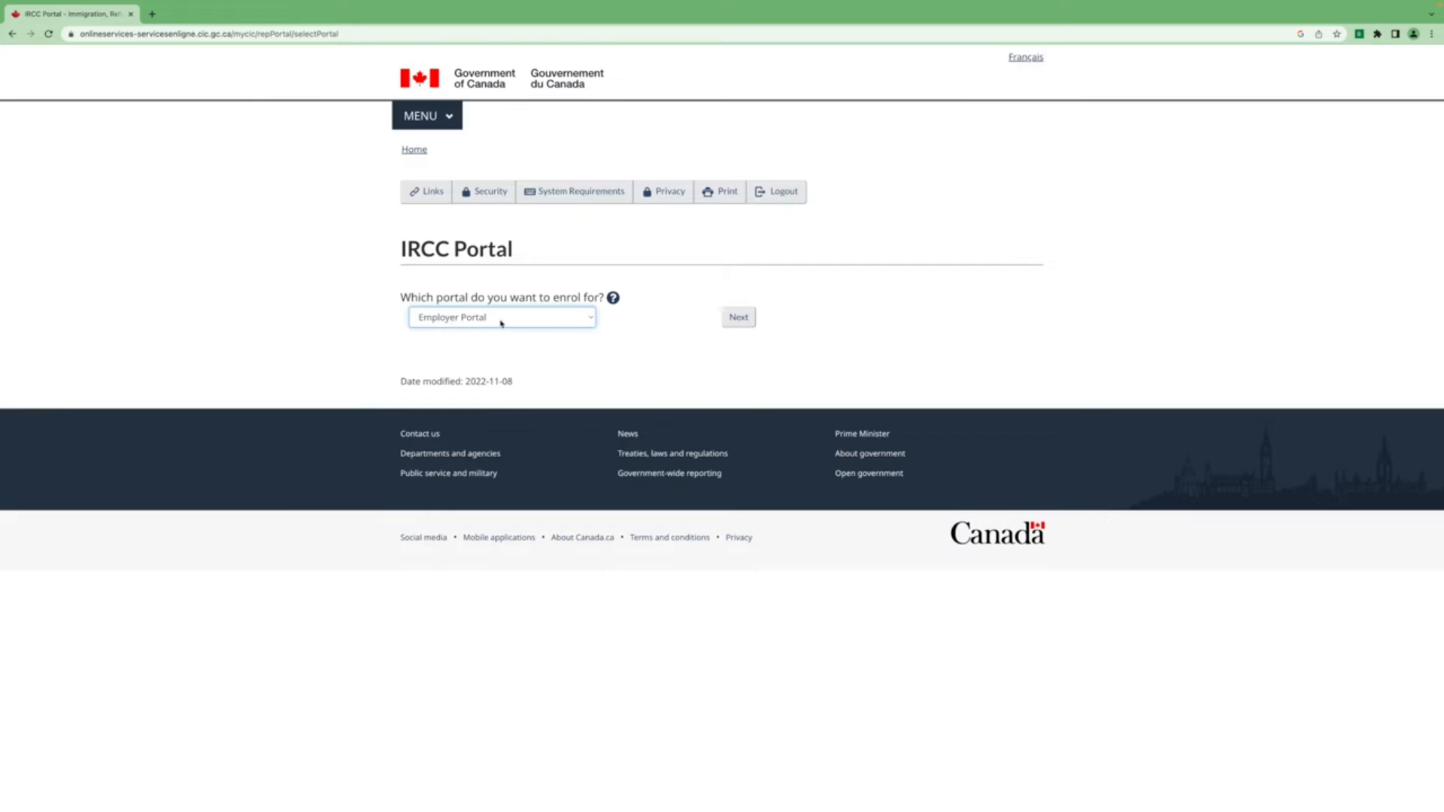
{"action": "left_click", "coordinate": [740, 318]}
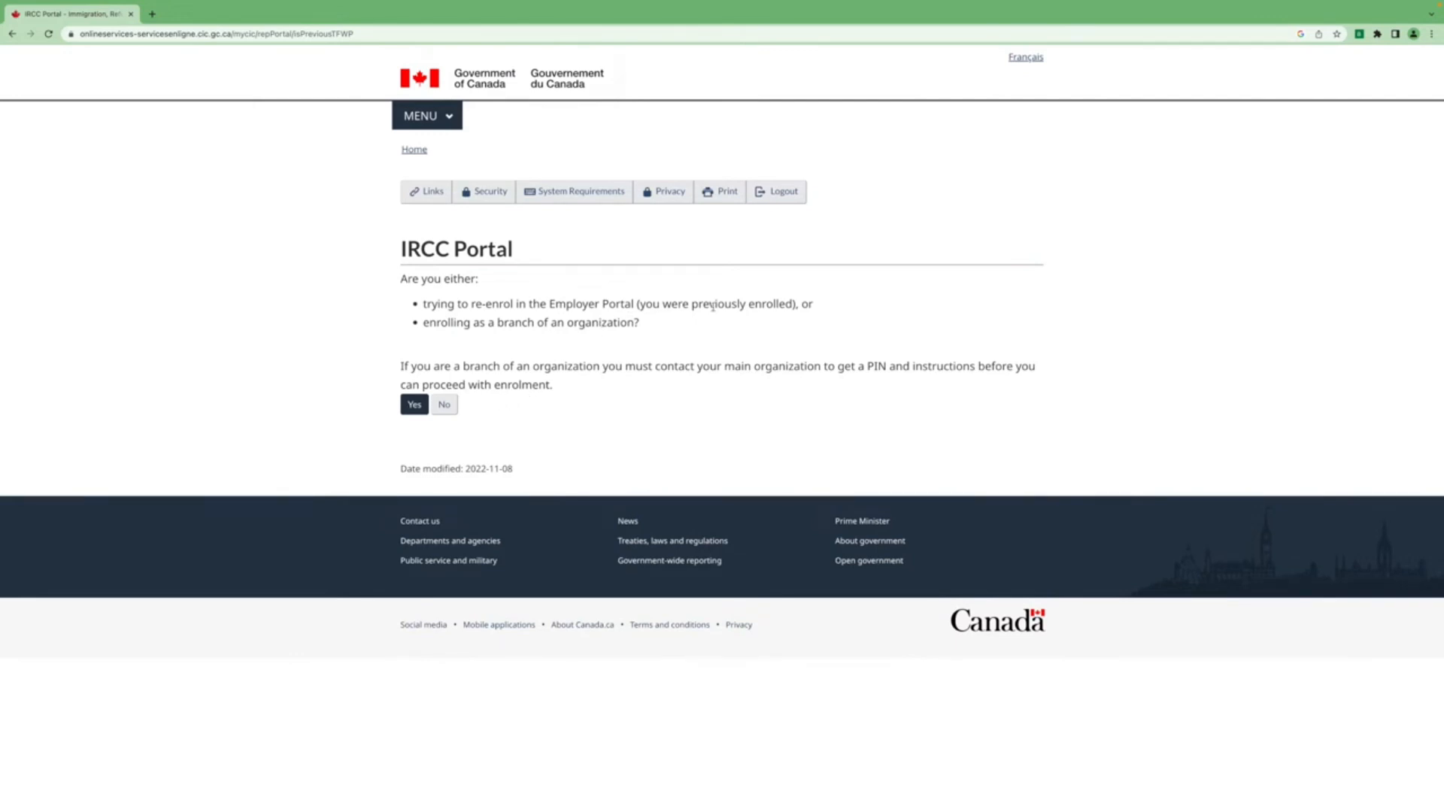
{"action": "left_click", "coordinate": [448, 407]}
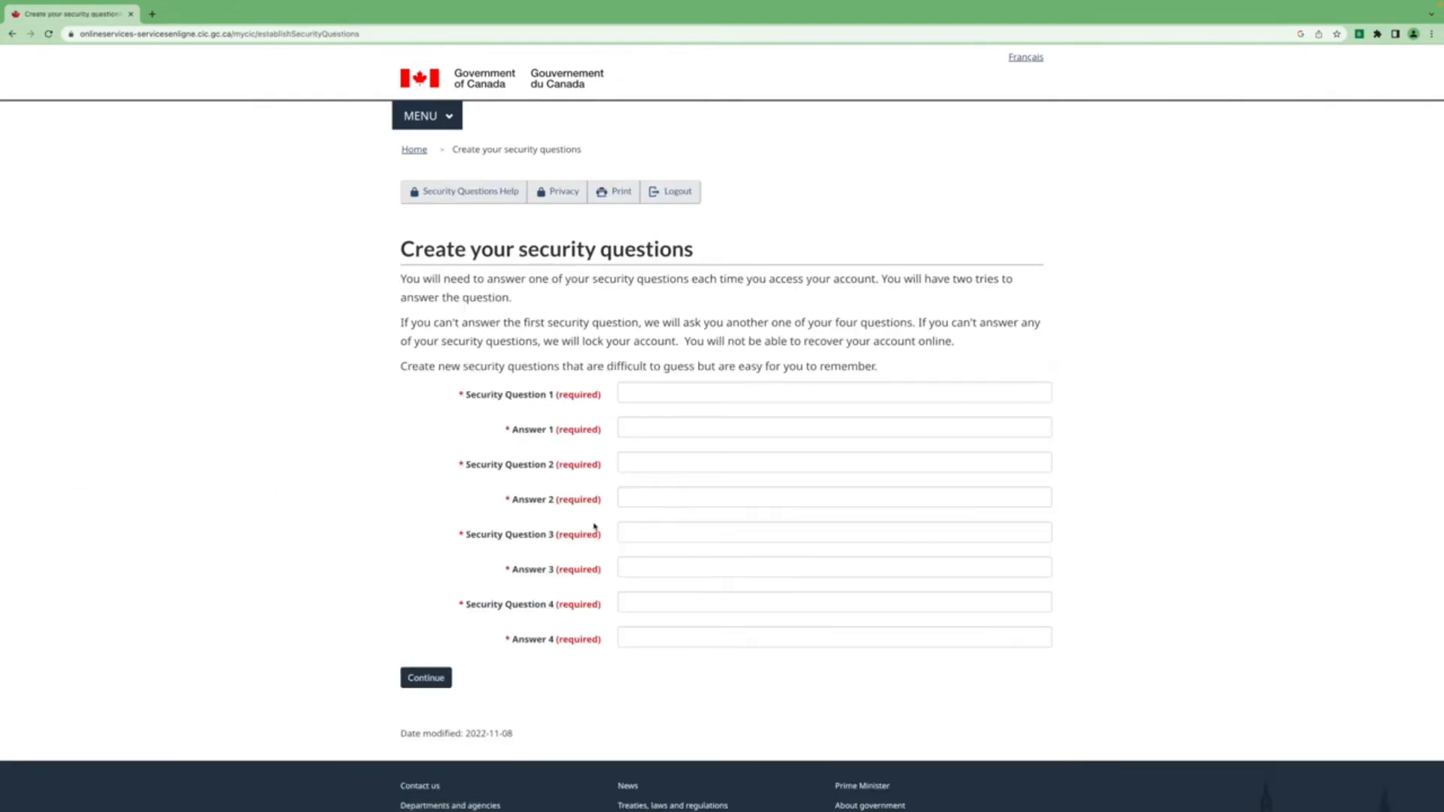
- Enter the security question 'My favourite city in' and submit the security questions
{"action": "left_click", "coordinate": [683, 391]}
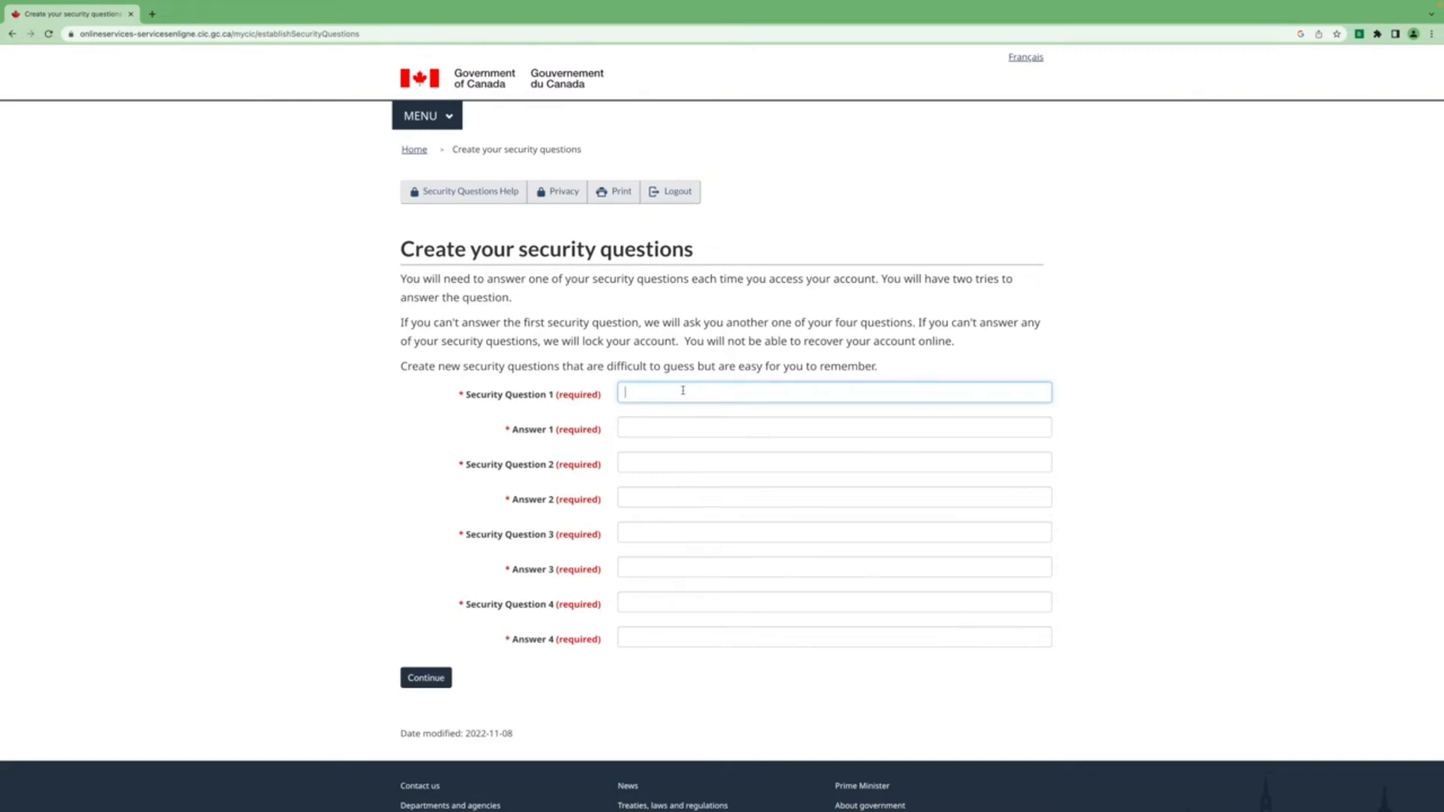
{"action": "type", "text": "My favourite city in"}
{"action": "left_click", "coordinate": [441, 681]}
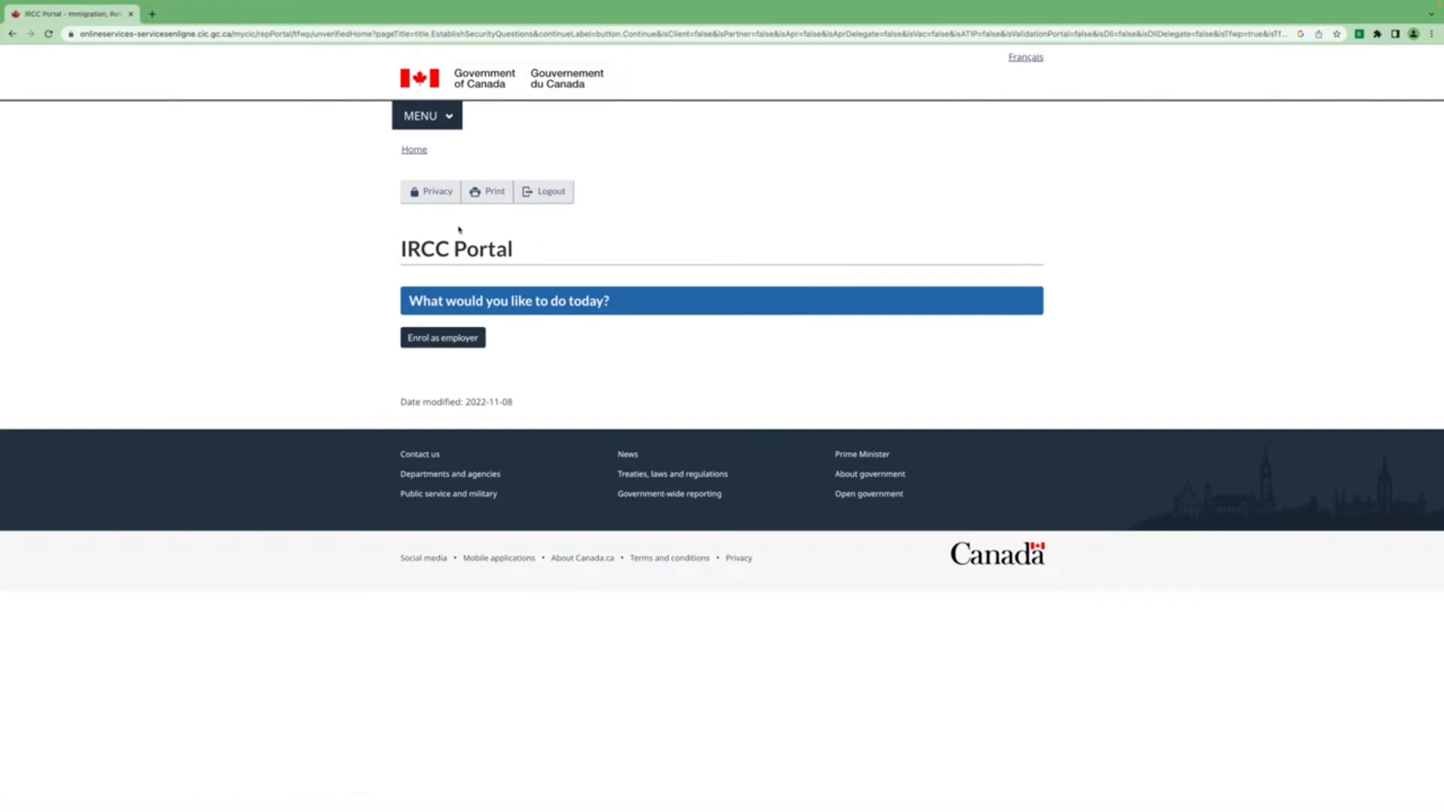
- Start employer enrolment and enter the user's last name, first names and job title CEO & Founder
{"action": "left_click", "coordinate": [482, 342]}
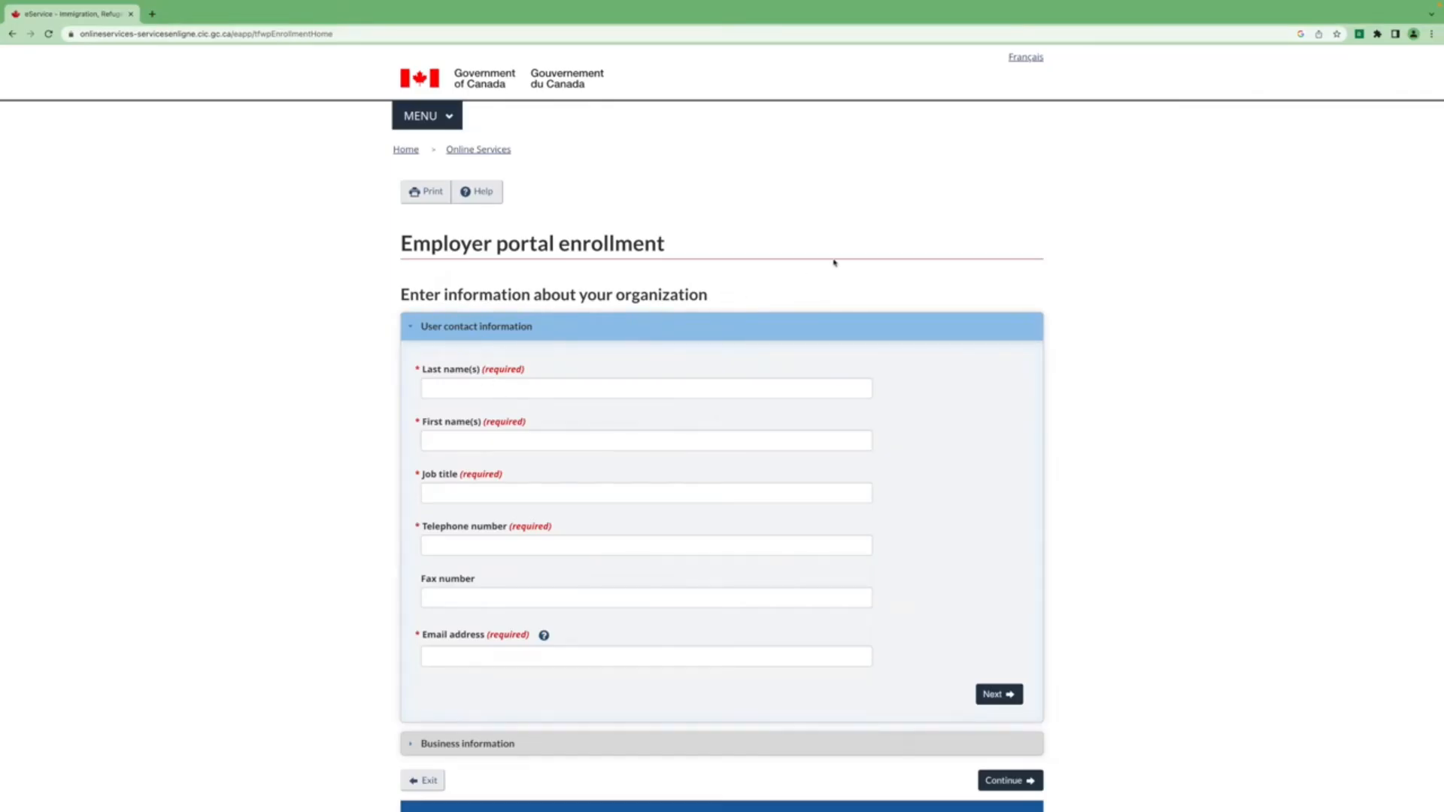
{"action": "scroll", "coordinate": [835, 261], "scroll_direction": "down", "scroll_amount": 1}
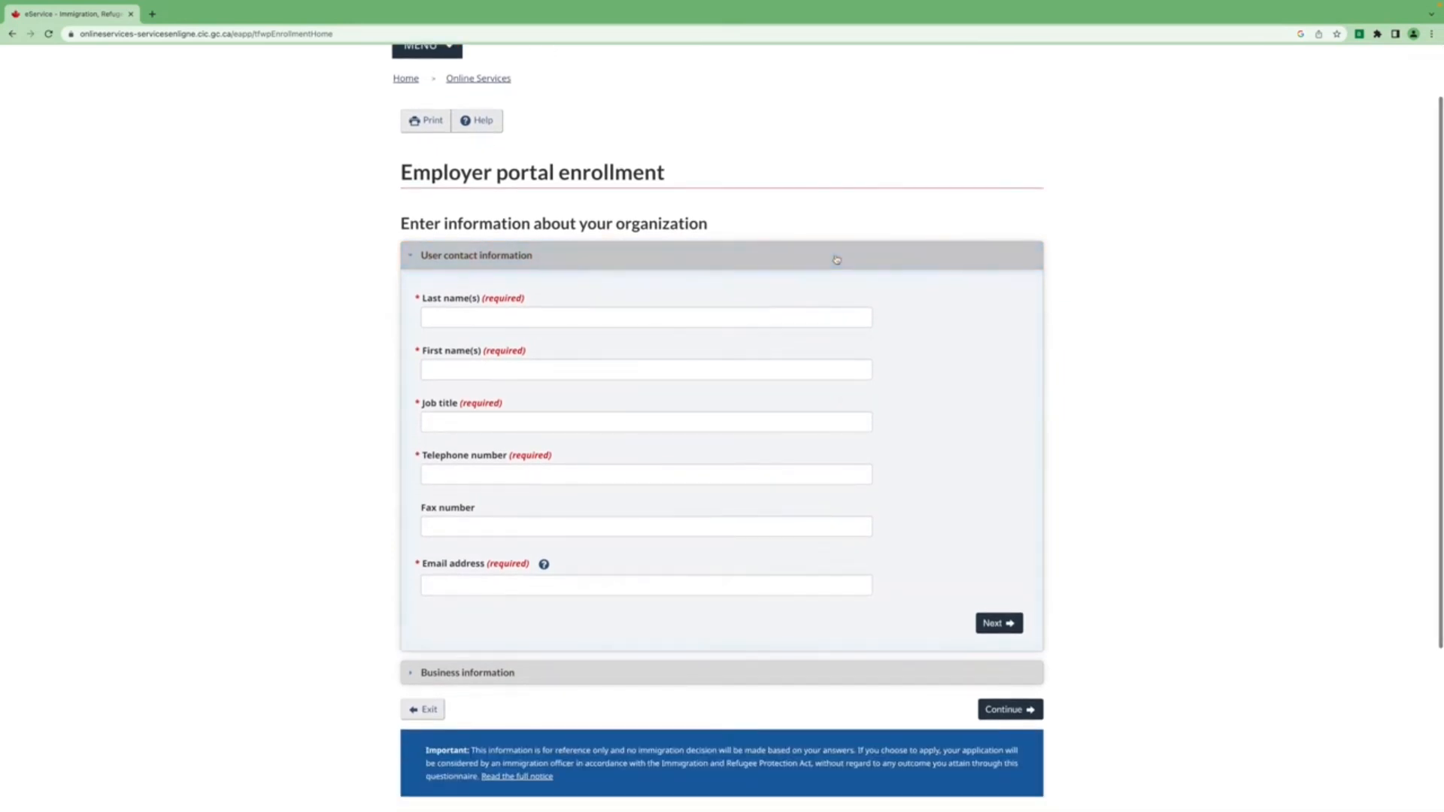
{"action": "left_click", "coordinate": [513, 316]}
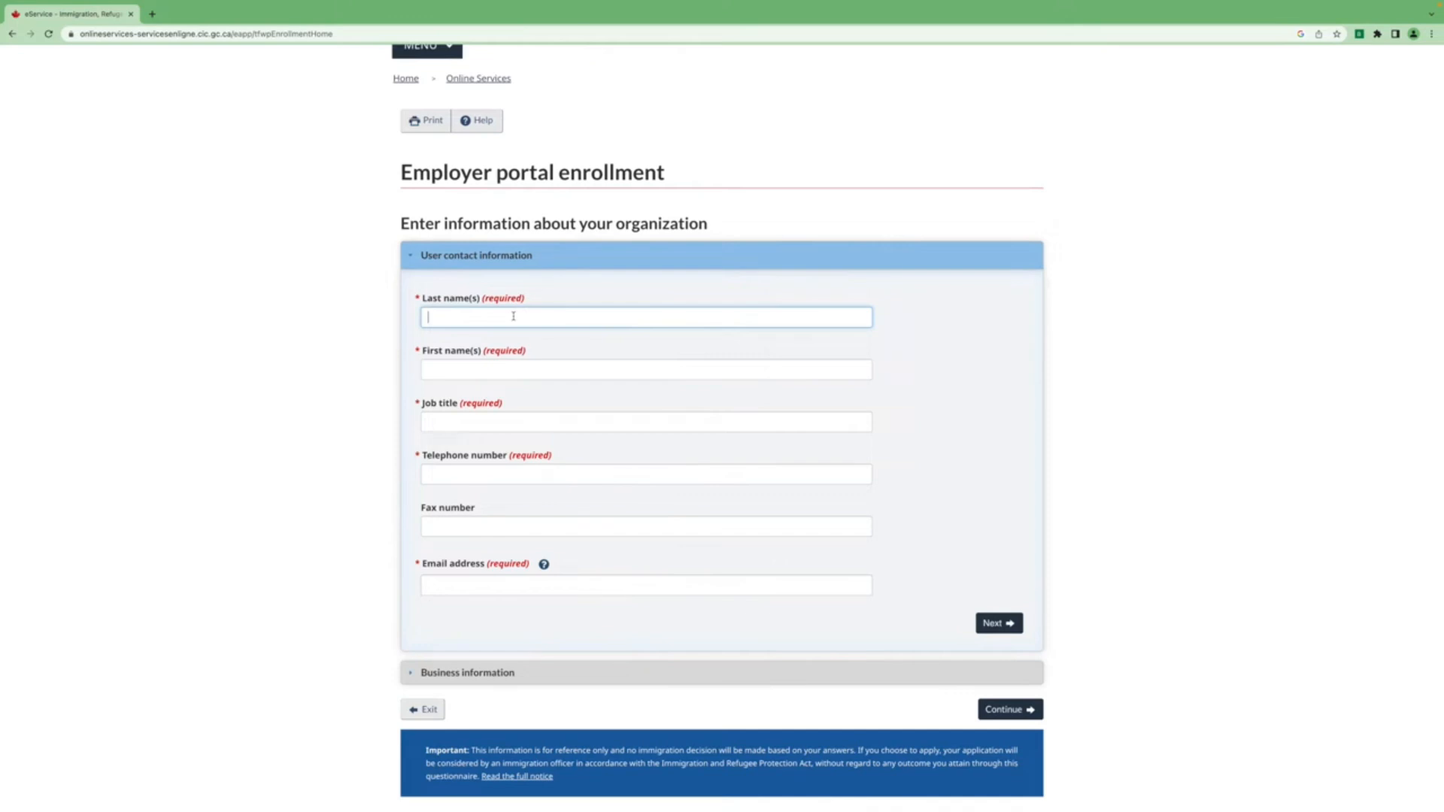
{"action": "key", "text": "Tab"}
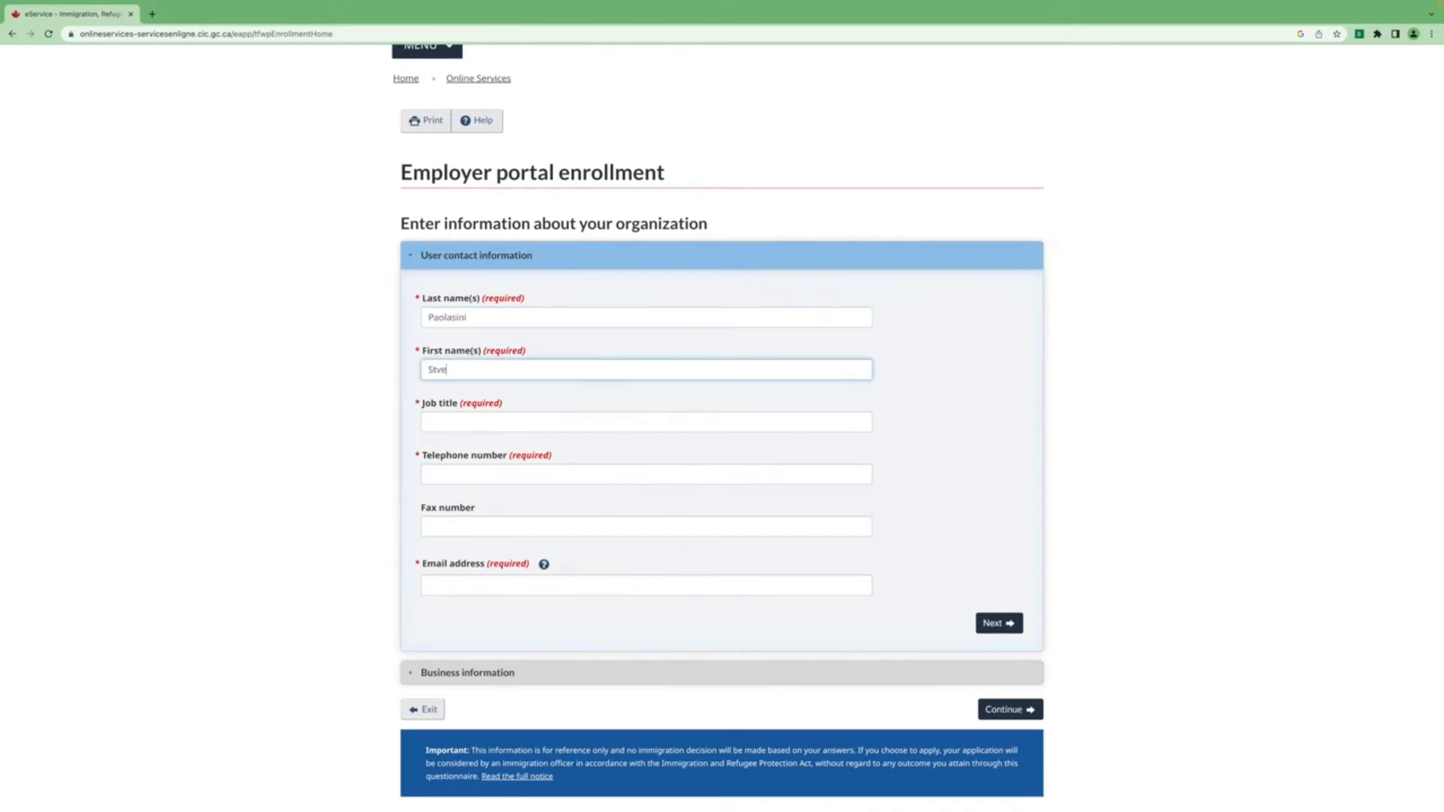
{"action": "key", "text": "Tab"}
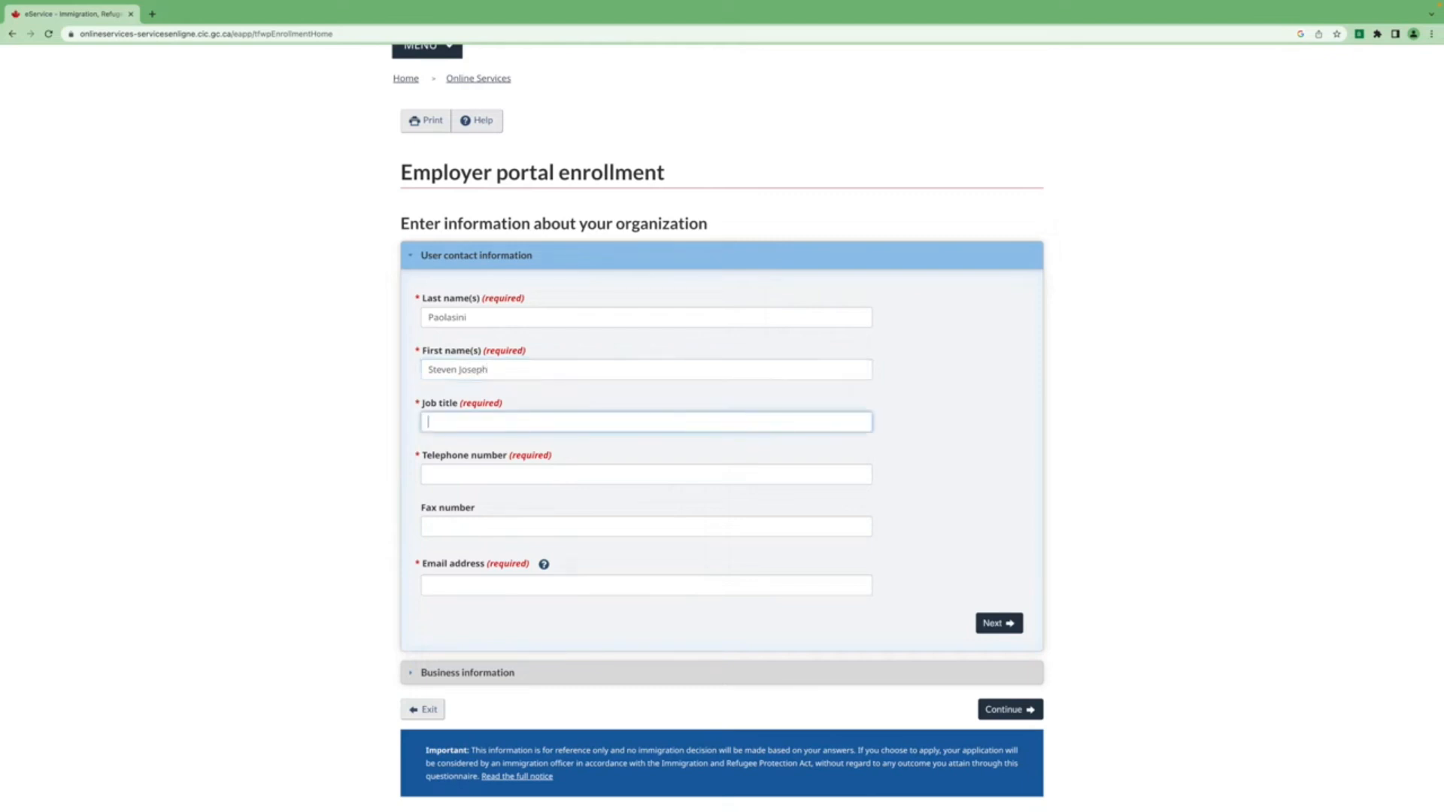
{"action": "type", "text": "CEO & Founder"}
- Enter the telephone number with a leading 1 and the e-mail address, then open business information
{"action": "left_click", "coordinate": [477, 470]}
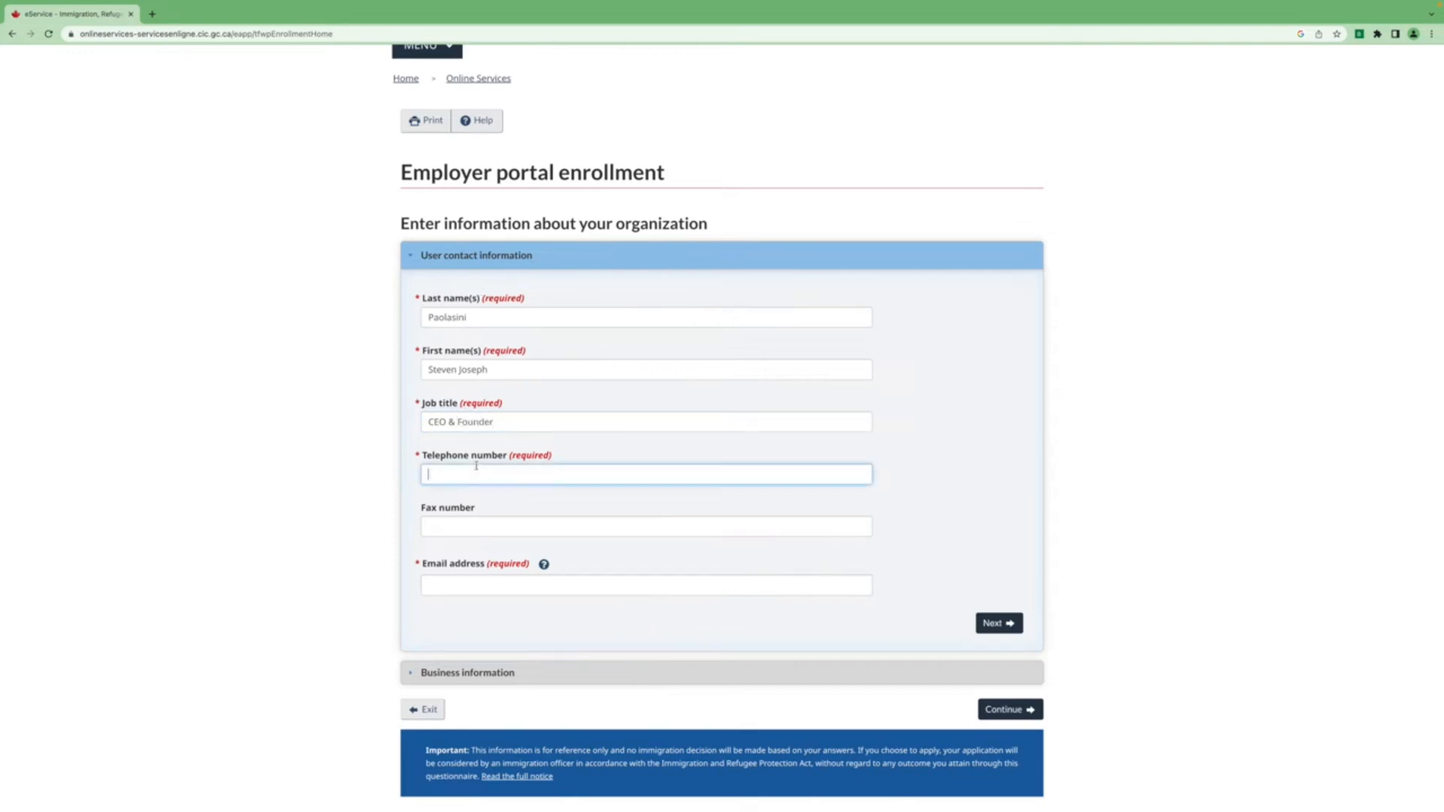
{"action": "scroll", "coordinate": [476, 466], "scroll_direction": "down", "scroll_amount": 2}
{"action": "scroll", "coordinate": [477, 466], "scroll_direction": "up", "scroll_amount": 3}
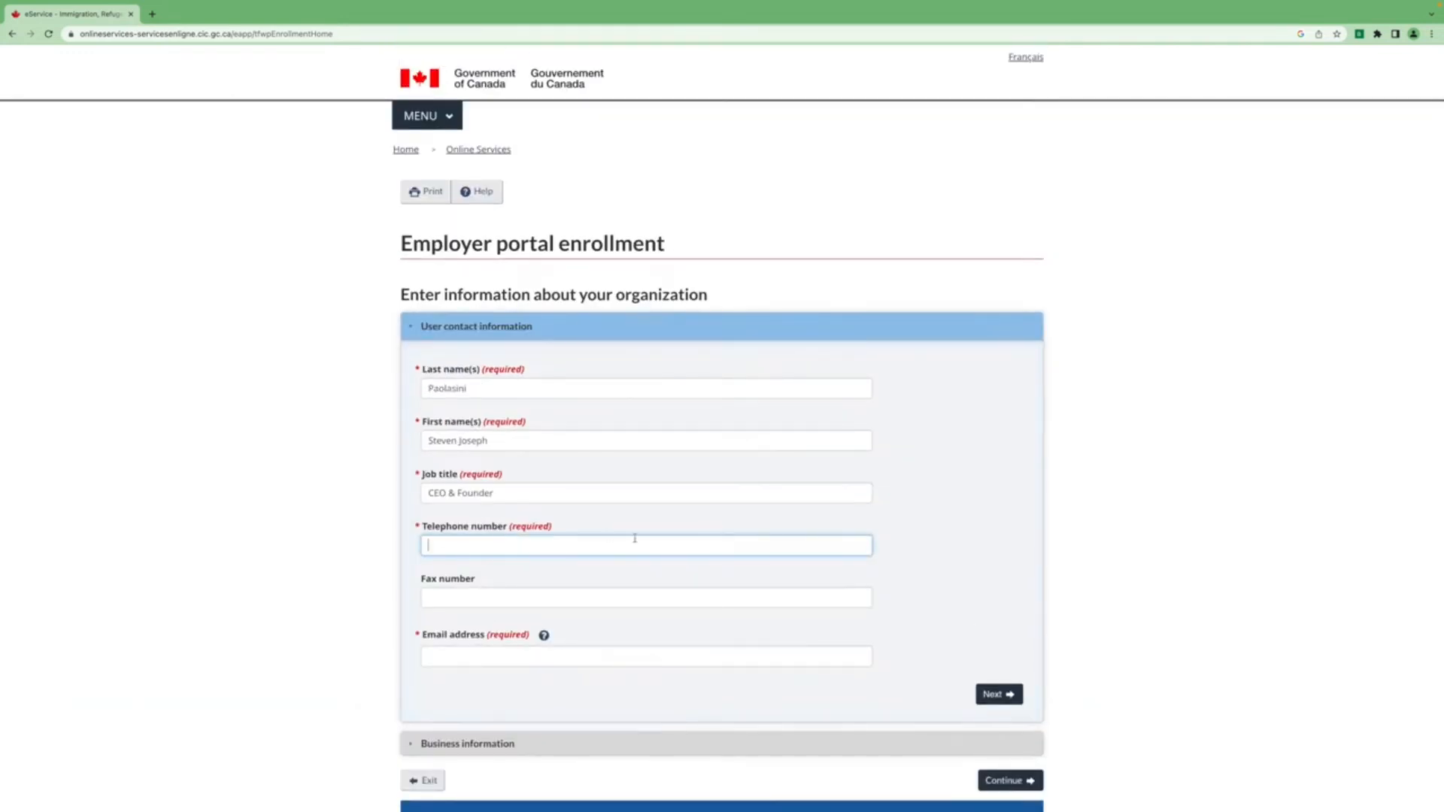
{"action": "left_click", "coordinate": [428, 553]}
{"action": "type", "text": "1"}
{"action": "left_click", "coordinate": [500, 659]}
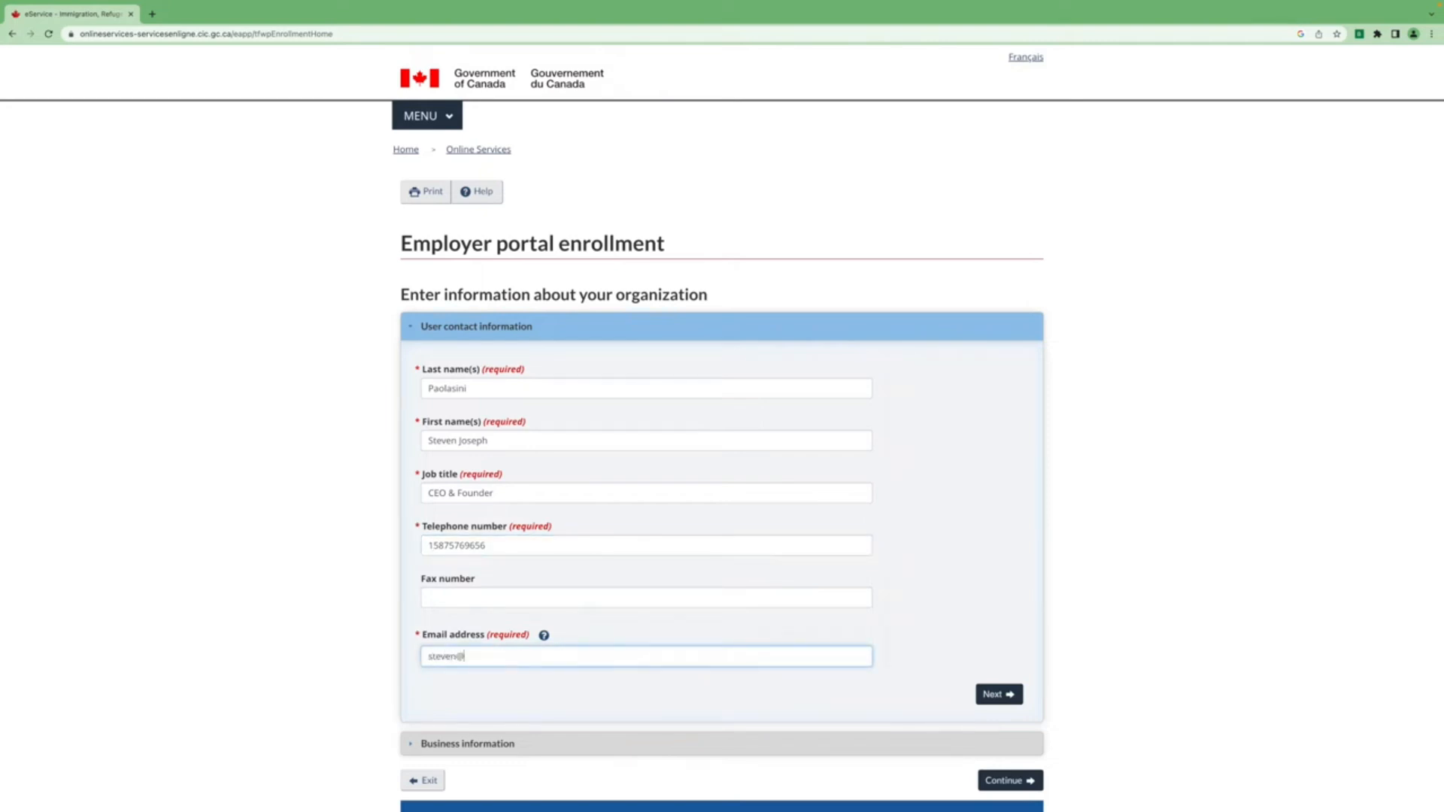
{"action": "left_click", "coordinate": [999, 694]}
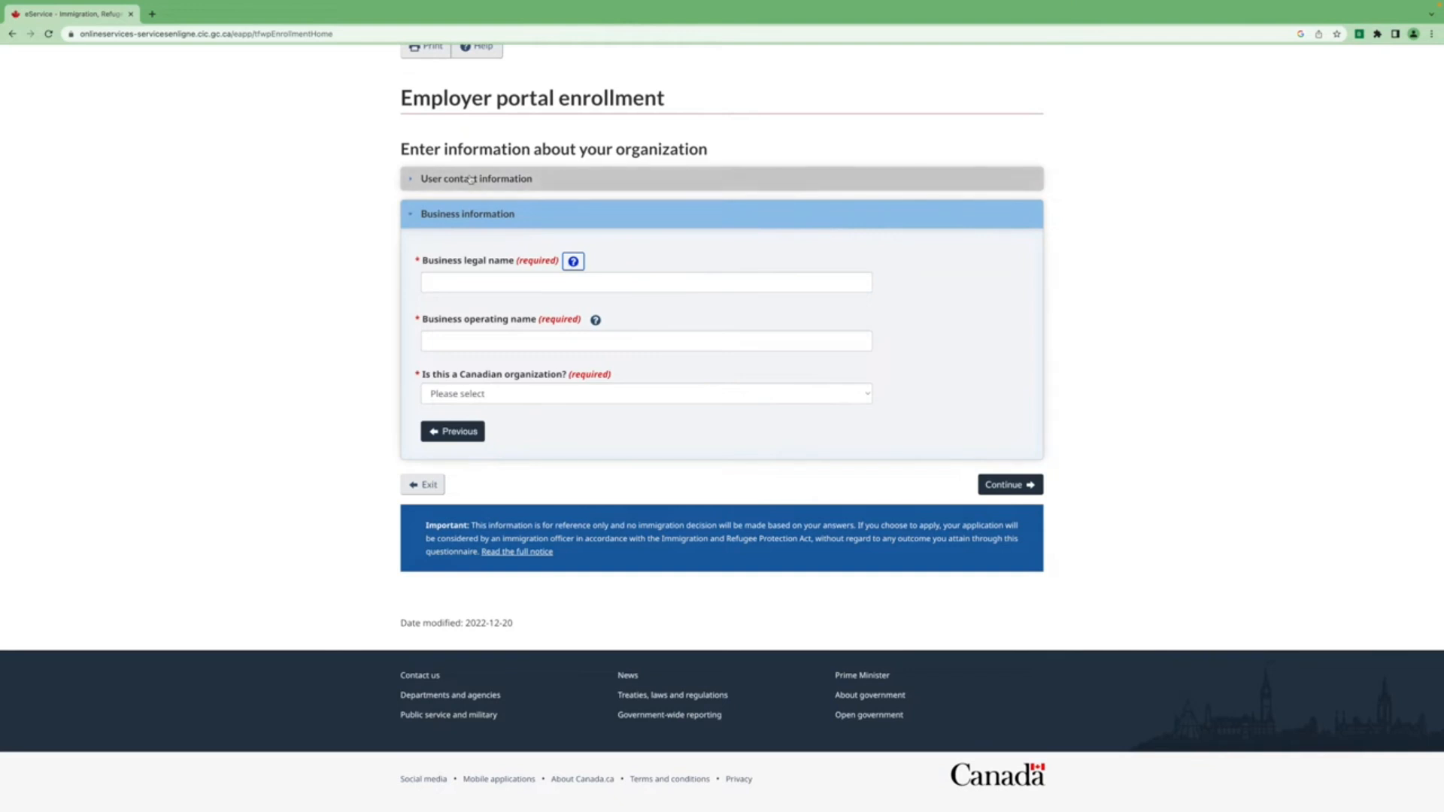
{"action": "left_click", "coordinate": [496, 280]}
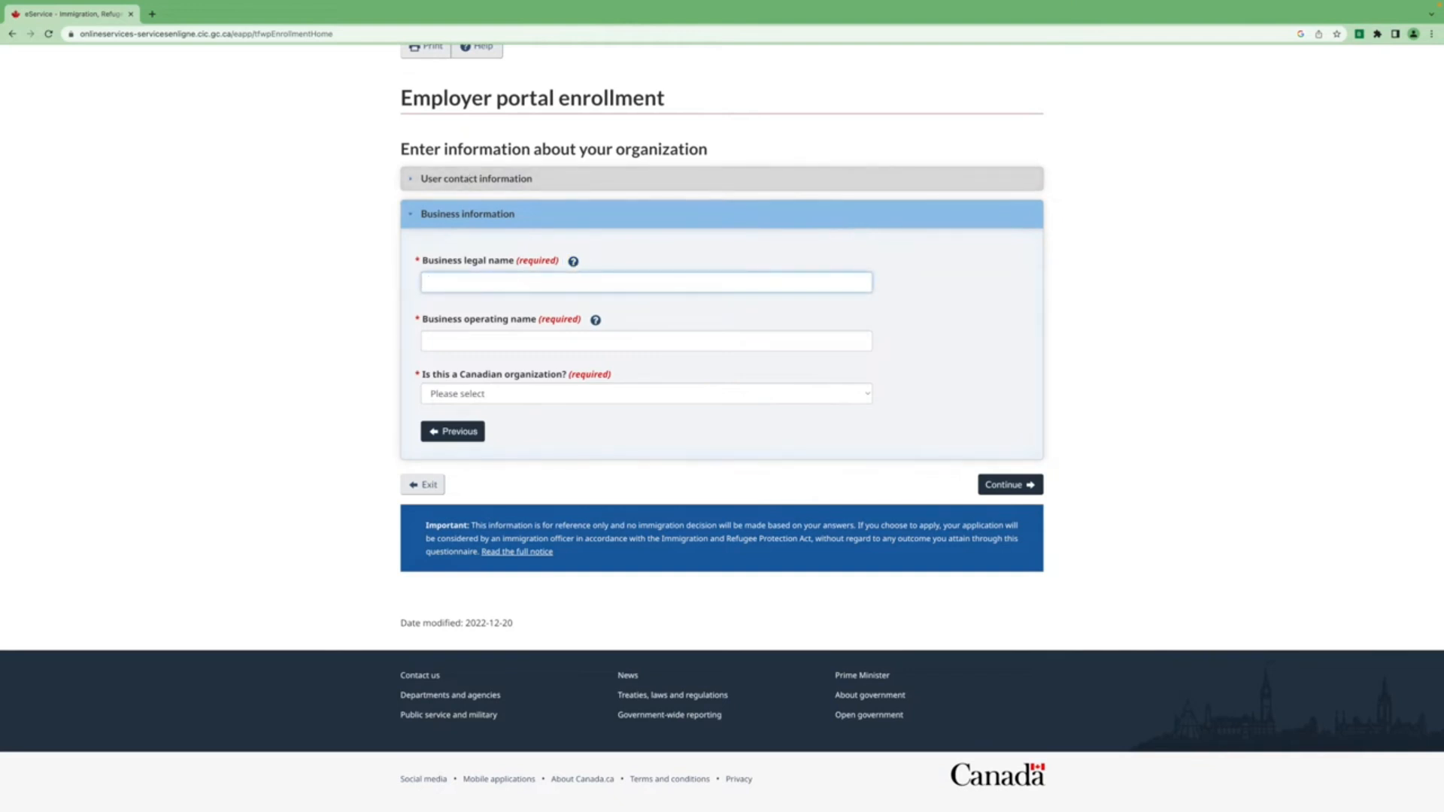
- Enter 'SJP Immigration Inc' as legal name and 'SJOP Immigration Inc.' as operating name, marked Canadian
{"action": "type", "text": "SJP Immigration Inc."}
{"action": "left_click", "coordinate": [471, 346]}
{"action": "type", "text": "S"}
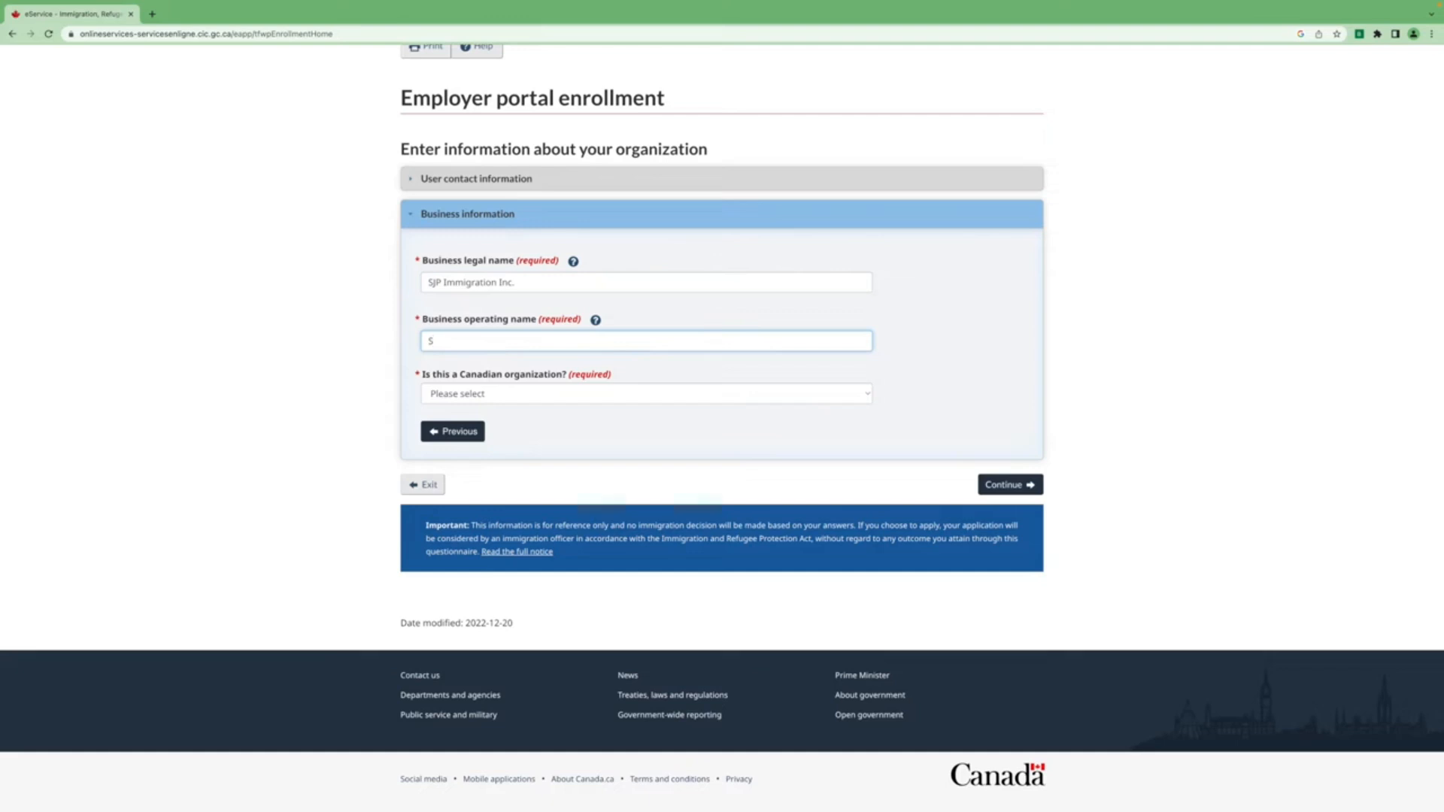
{"action": "type", "text": "JO"}
{"action": "type", "text": "P Immigration"}
{"action": "type", "text": " Inc."}
{"action": "left_click", "coordinate": [532, 396]}
{"action": "left_click", "coordinate": [504, 410]}
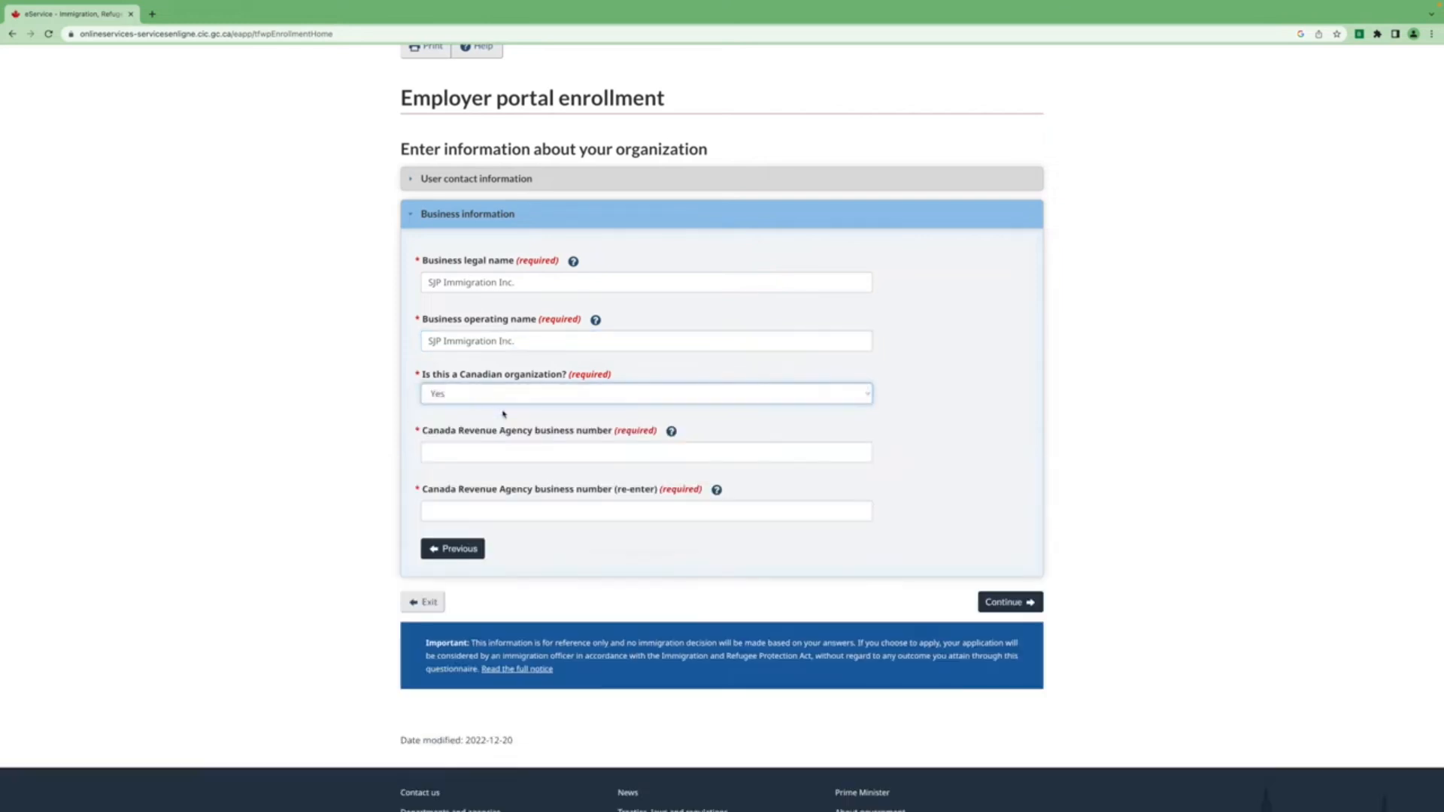
- Enter the CRA business number in both business number fields
{"action": "left_click", "coordinate": [633, 454]}
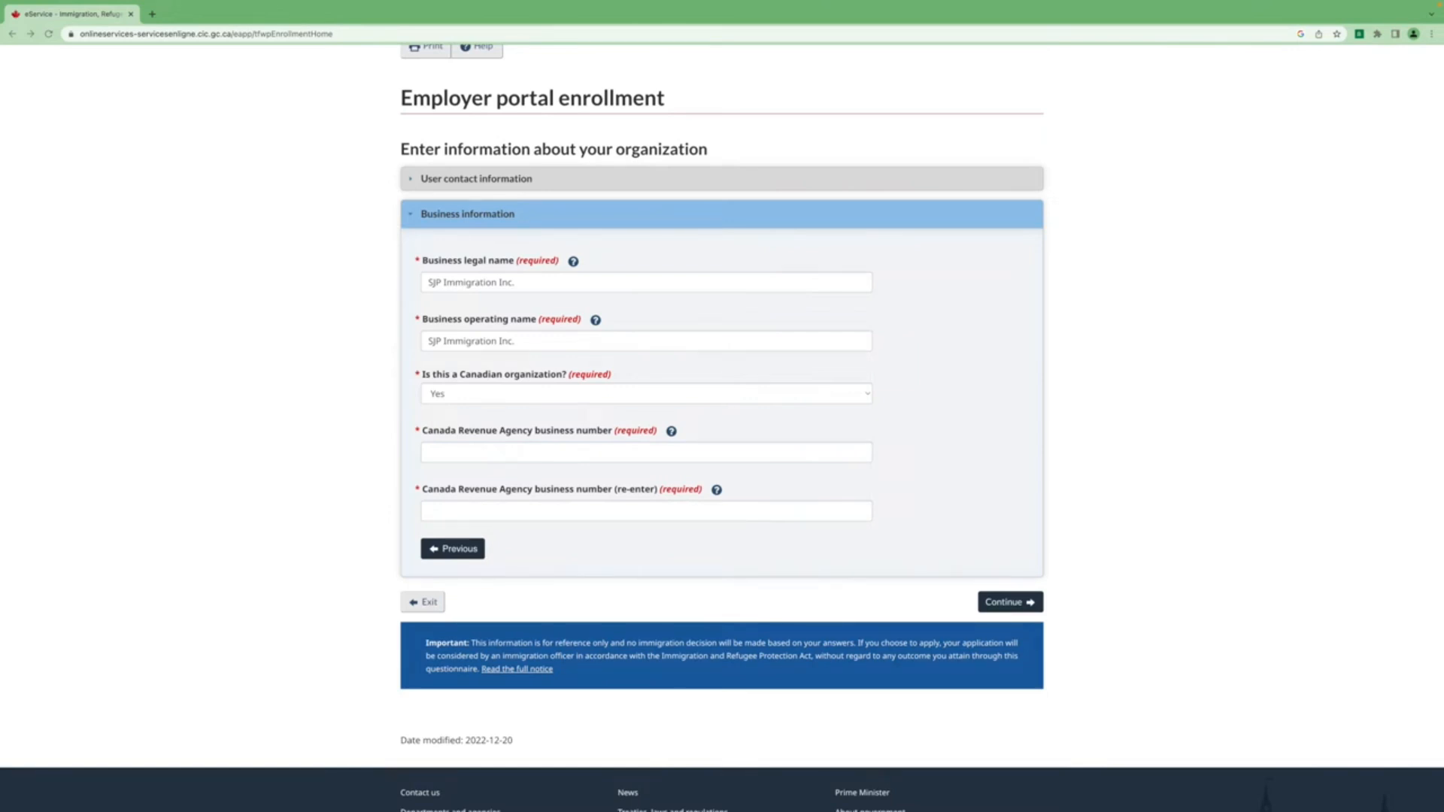
{"action": "left_click", "coordinate": [457, 454]}
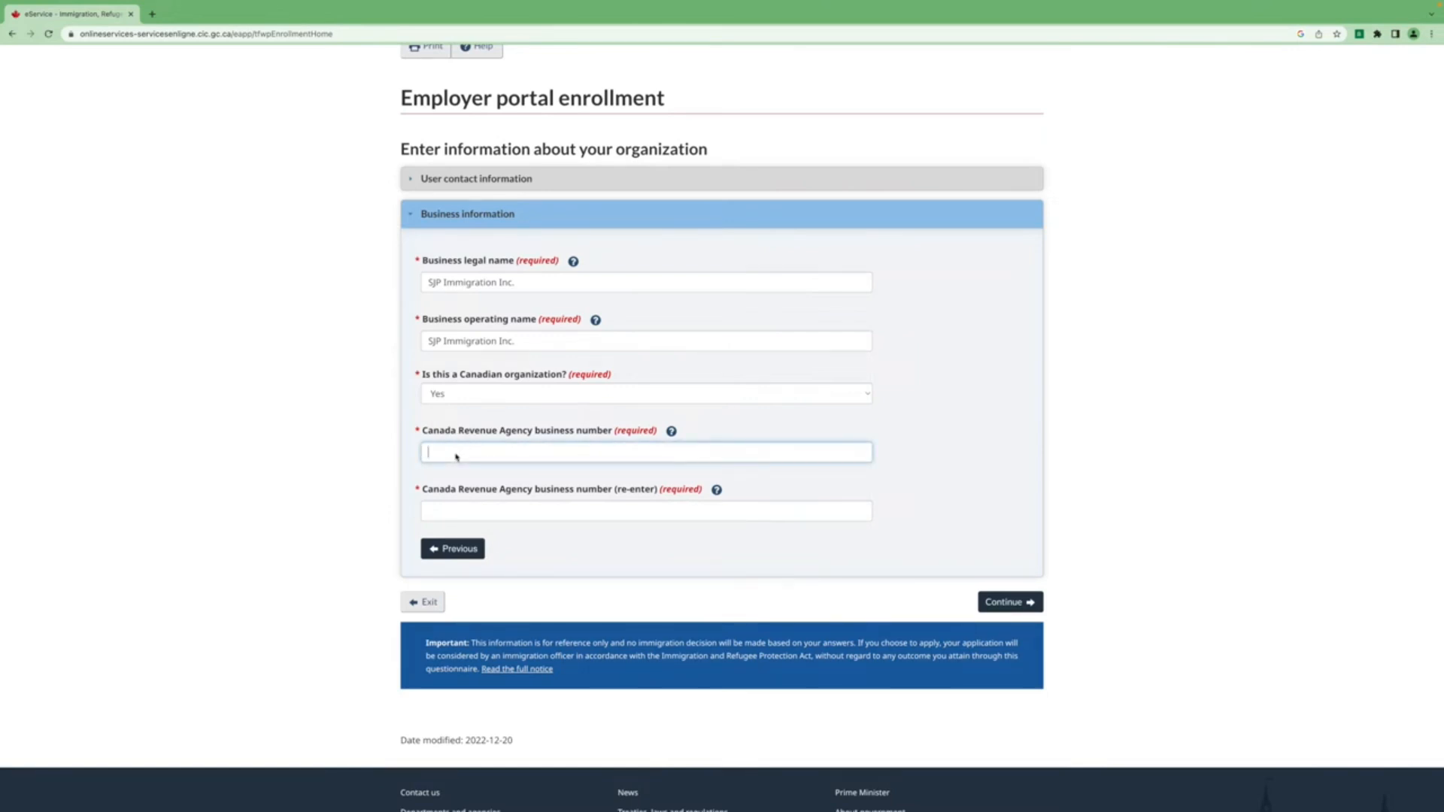
{"action": "left_click", "coordinate": [568, 511]}
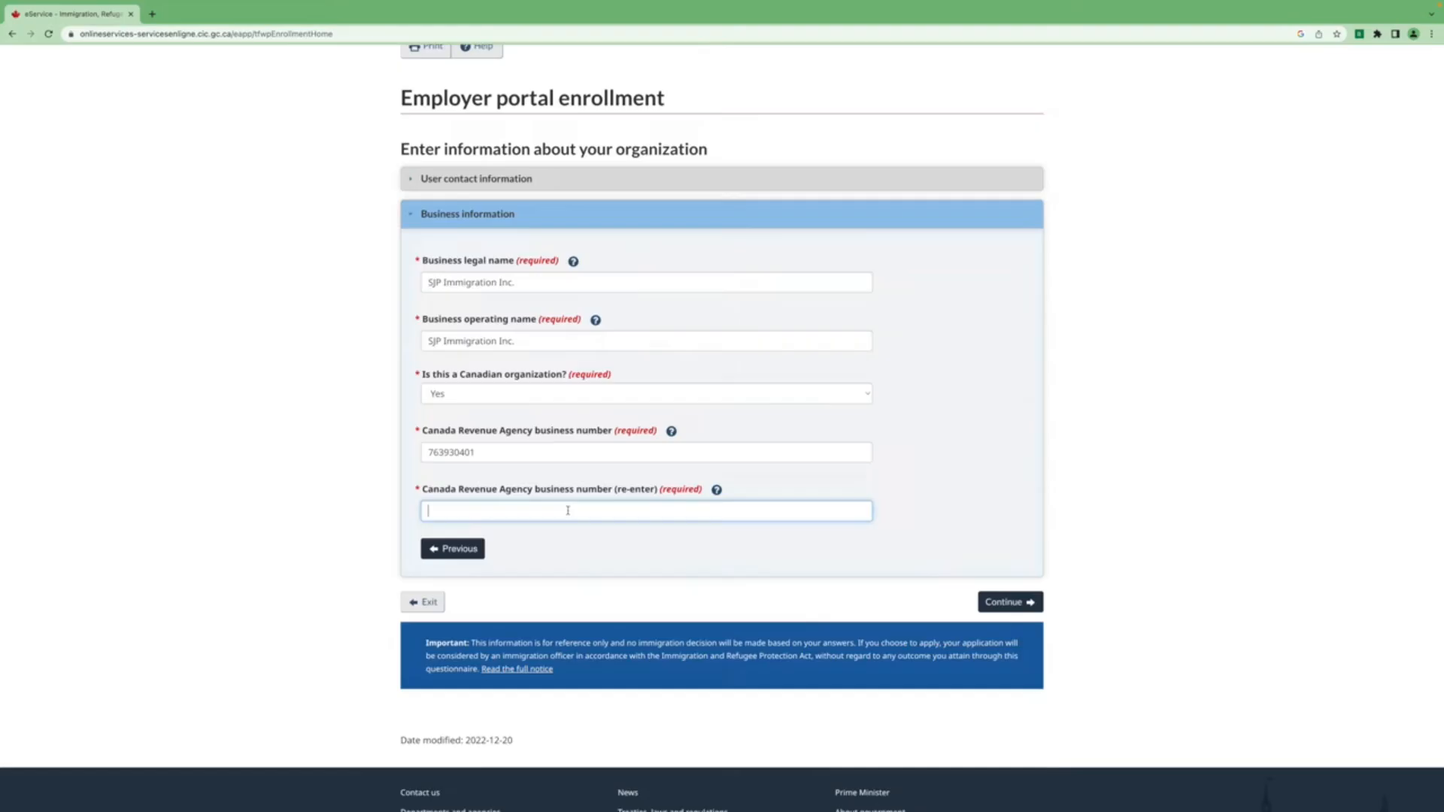
{"action": "left_click", "coordinate": [929, 452]}
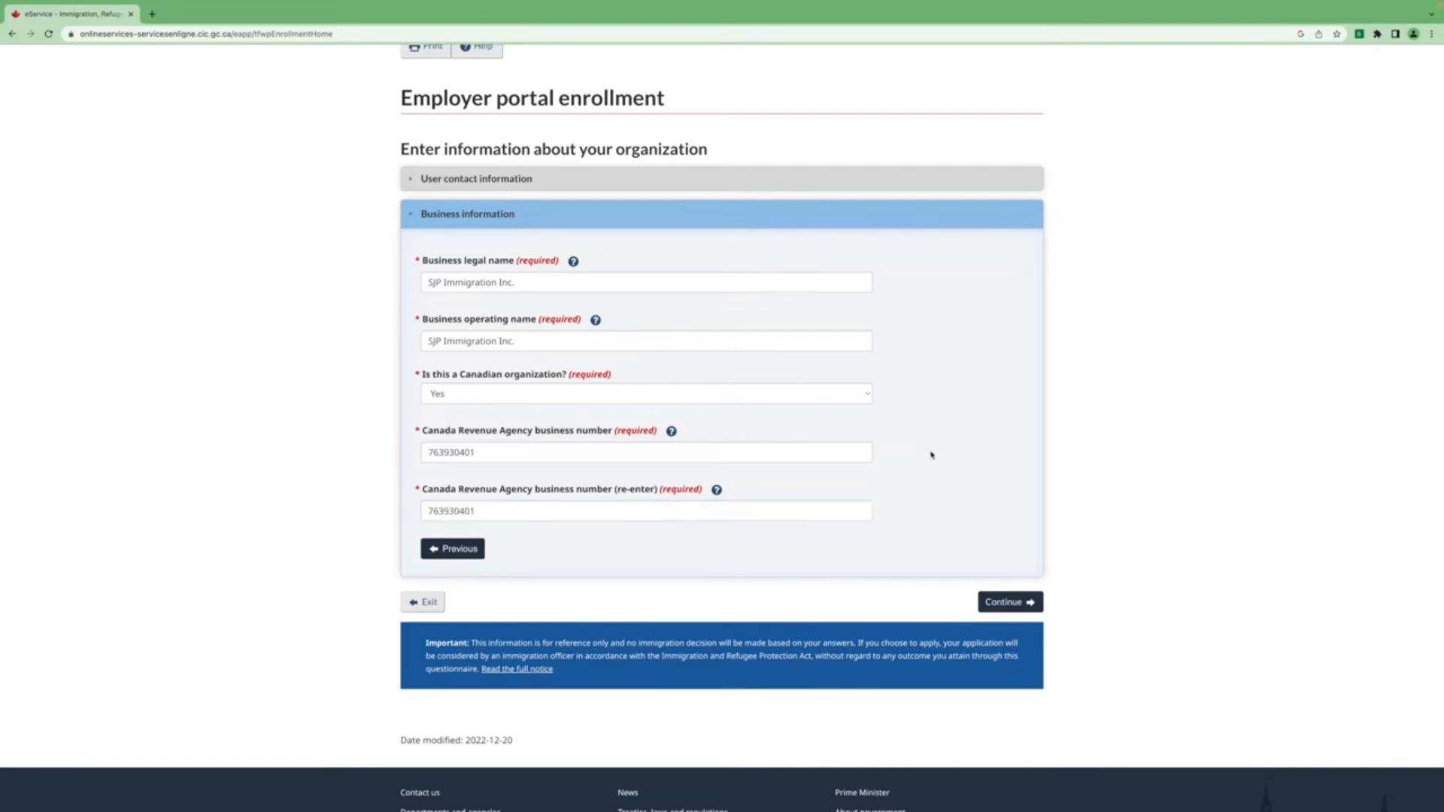
- Remove the trailing periods from the business legal and operating names and resubmit the form
{"action": "left_click", "coordinate": [1012, 601]}
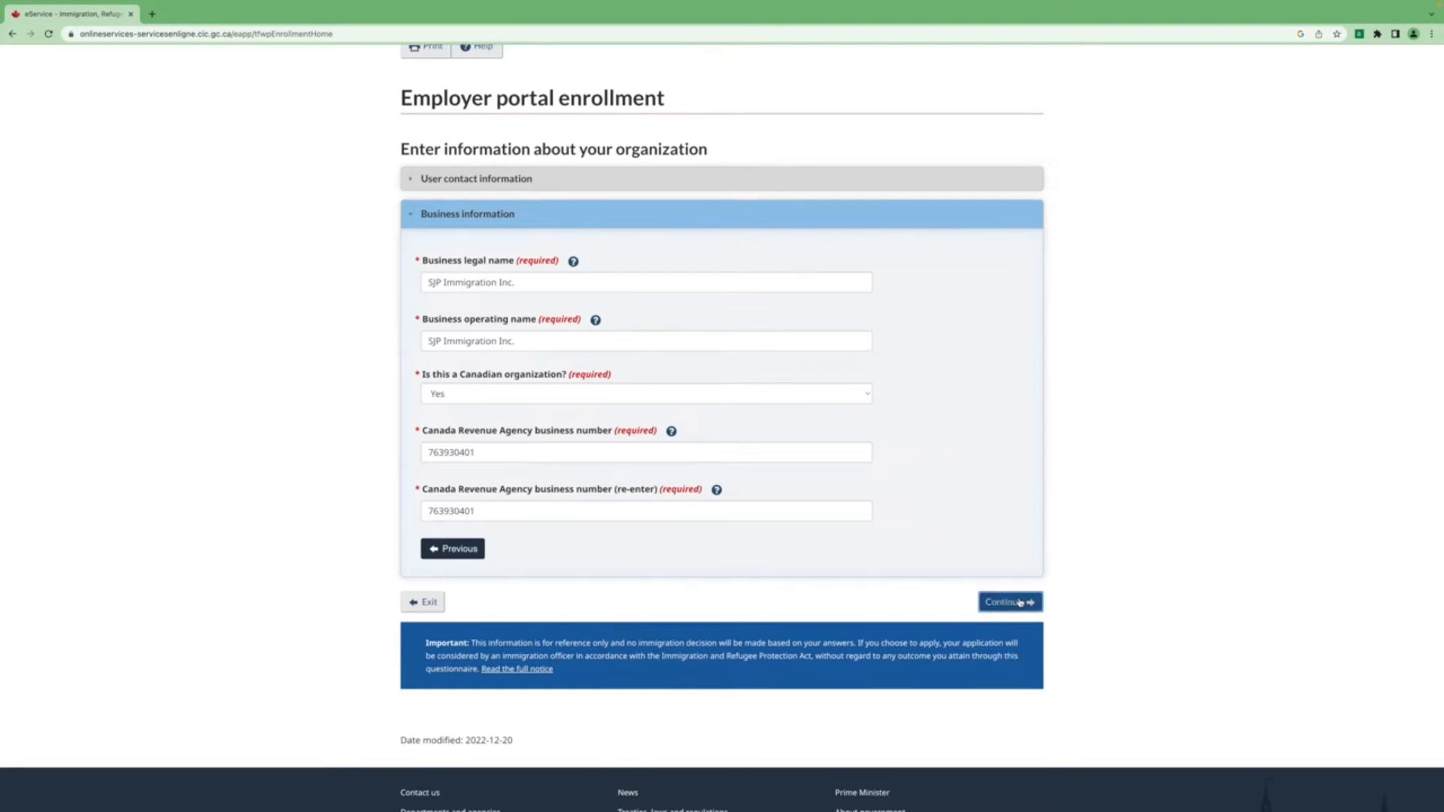
{"action": "scroll", "coordinate": [952, 274], "scroll_direction": "down", "scroll_amount": 3}
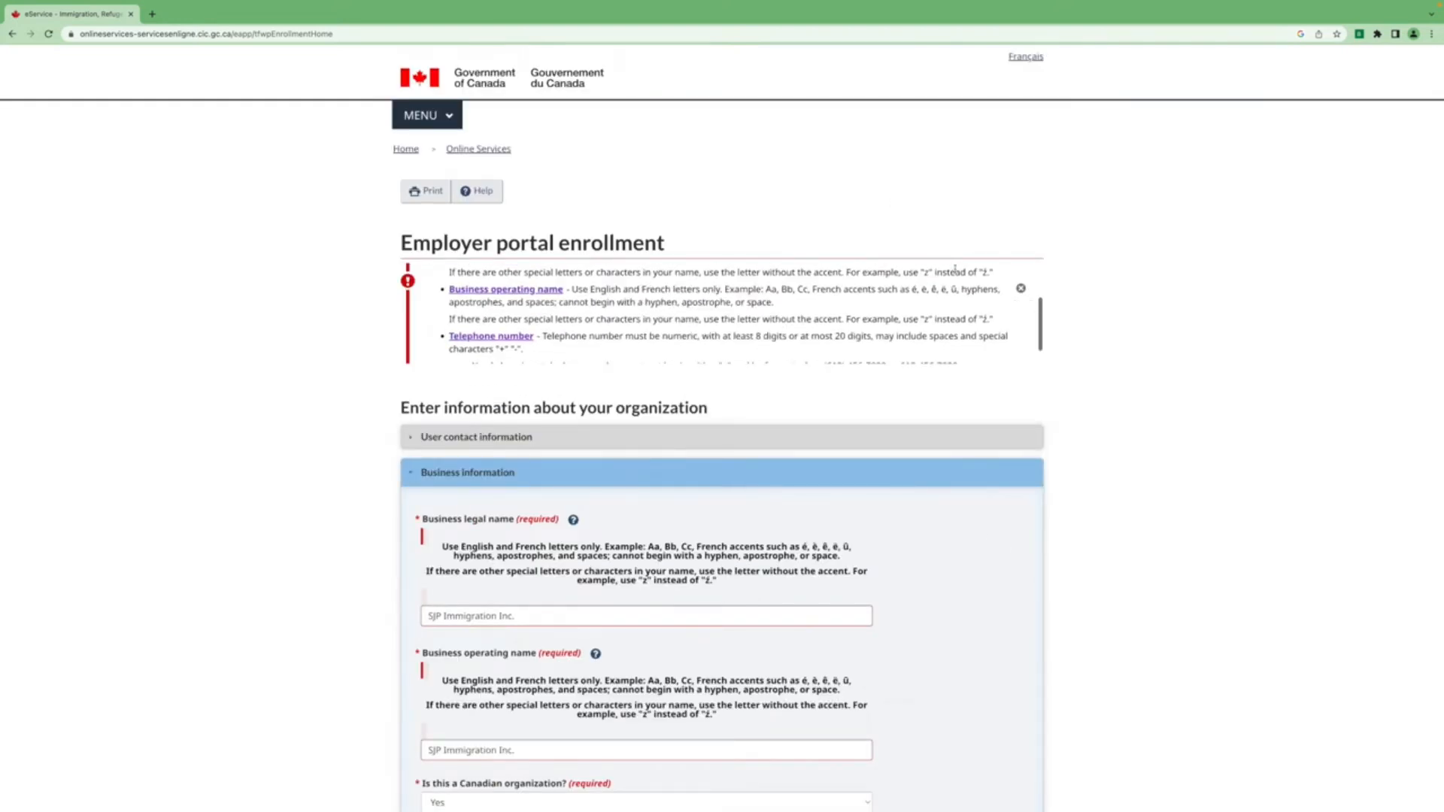
{"action": "scroll", "coordinate": [999, 364], "scroll_direction": "down", "scroll_amount": 2}
{"action": "left_click", "coordinate": [527, 490]}
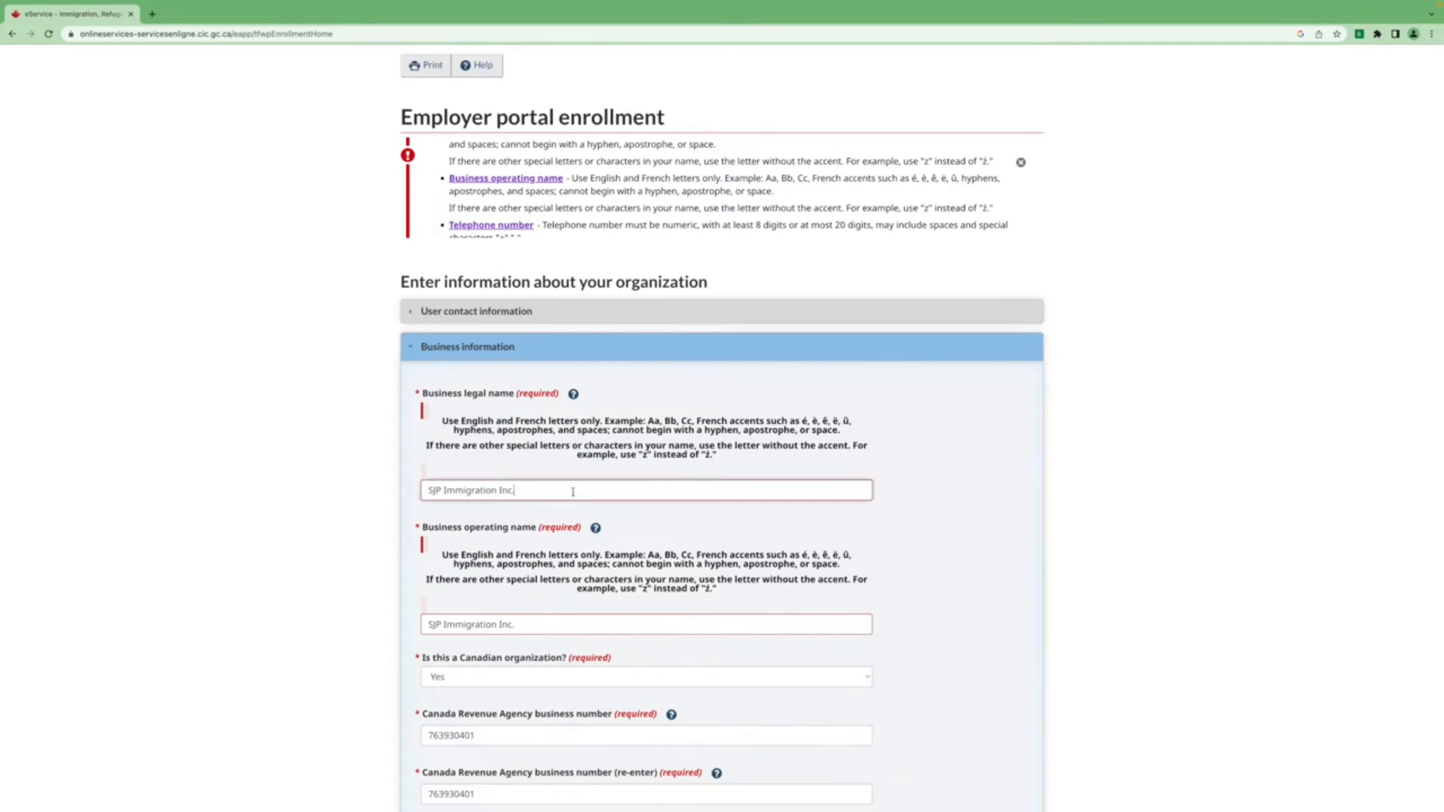
{"action": "key", "text": "BackSpace"}
{"action": "left_click", "coordinate": [536, 625]}
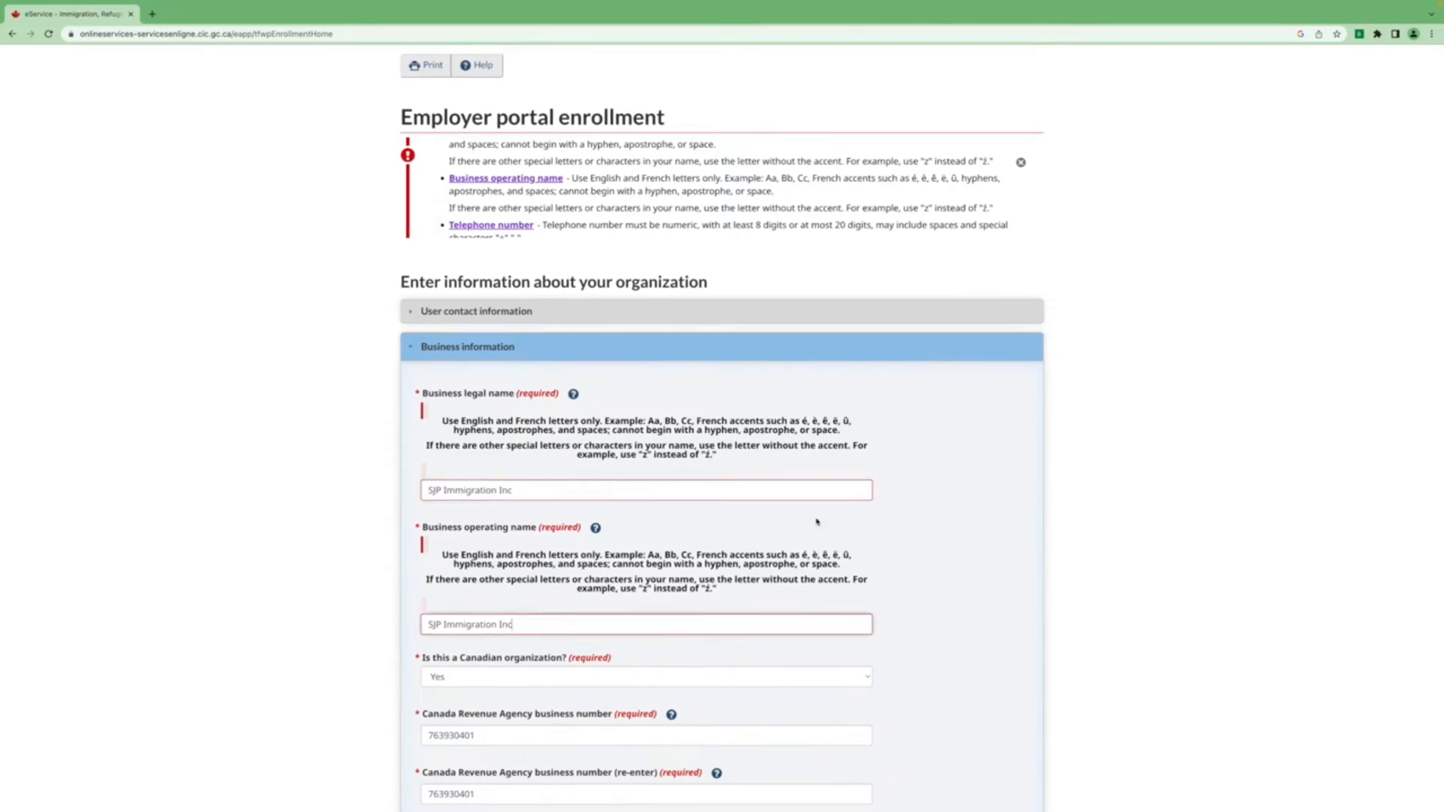
{"action": "key", "text": "BackSpace"}
{"action": "scroll", "coordinate": [941, 474], "scroll_direction": "down", "scroll_amount": 5}
{"action": "left_click", "coordinate": [1008, 547]}
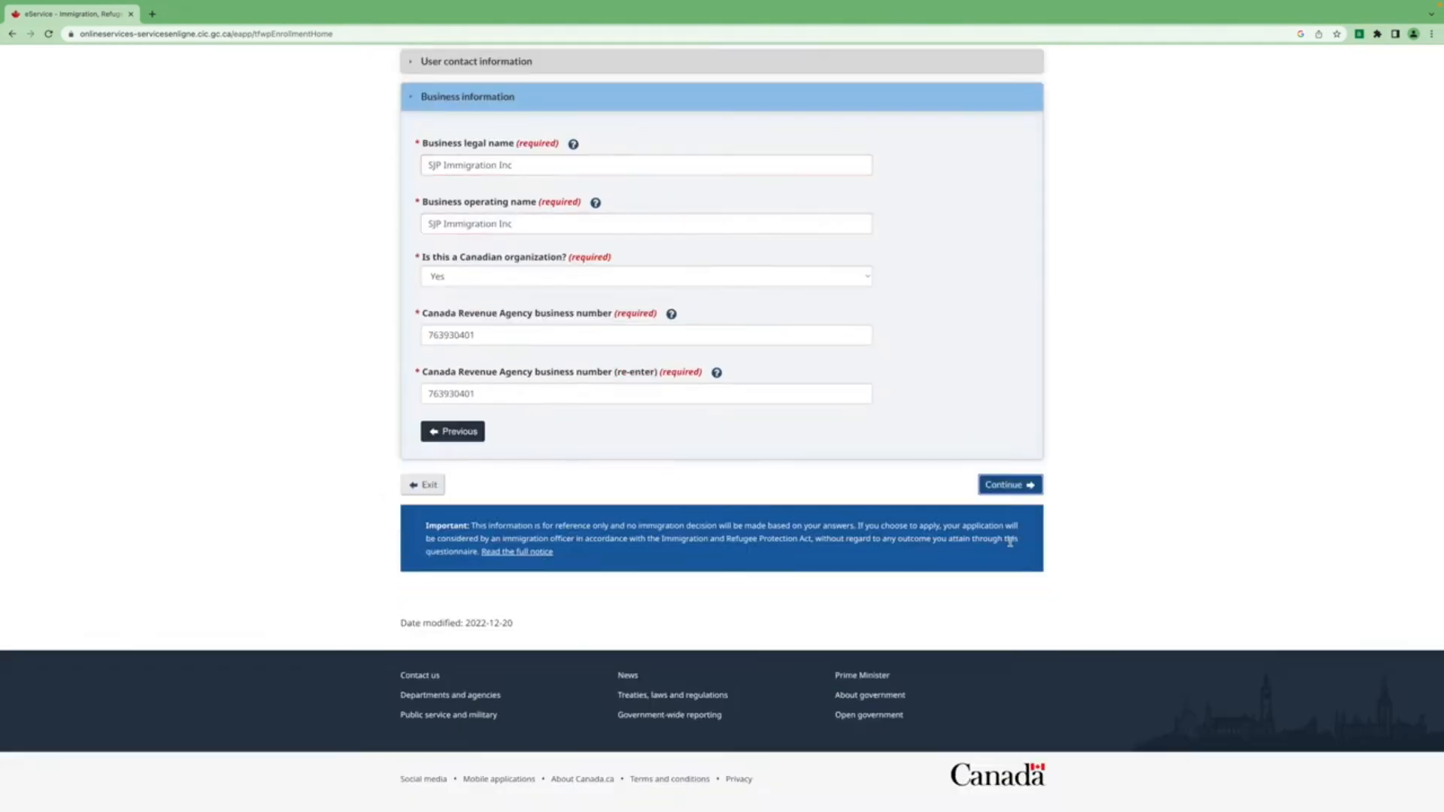
- Add a hyphen to the contact telephone number to match the North American format, then continue
{"action": "scroll", "coordinate": [966, 511], "scroll_direction": "down", "scroll_amount": 1}
{"action": "scroll", "coordinate": [966, 511], "scroll_direction": "down", "scroll_amount": 4}
{"action": "scroll", "coordinate": [971, 507], "scroll_direction": "up", "scroll_amount": 3}
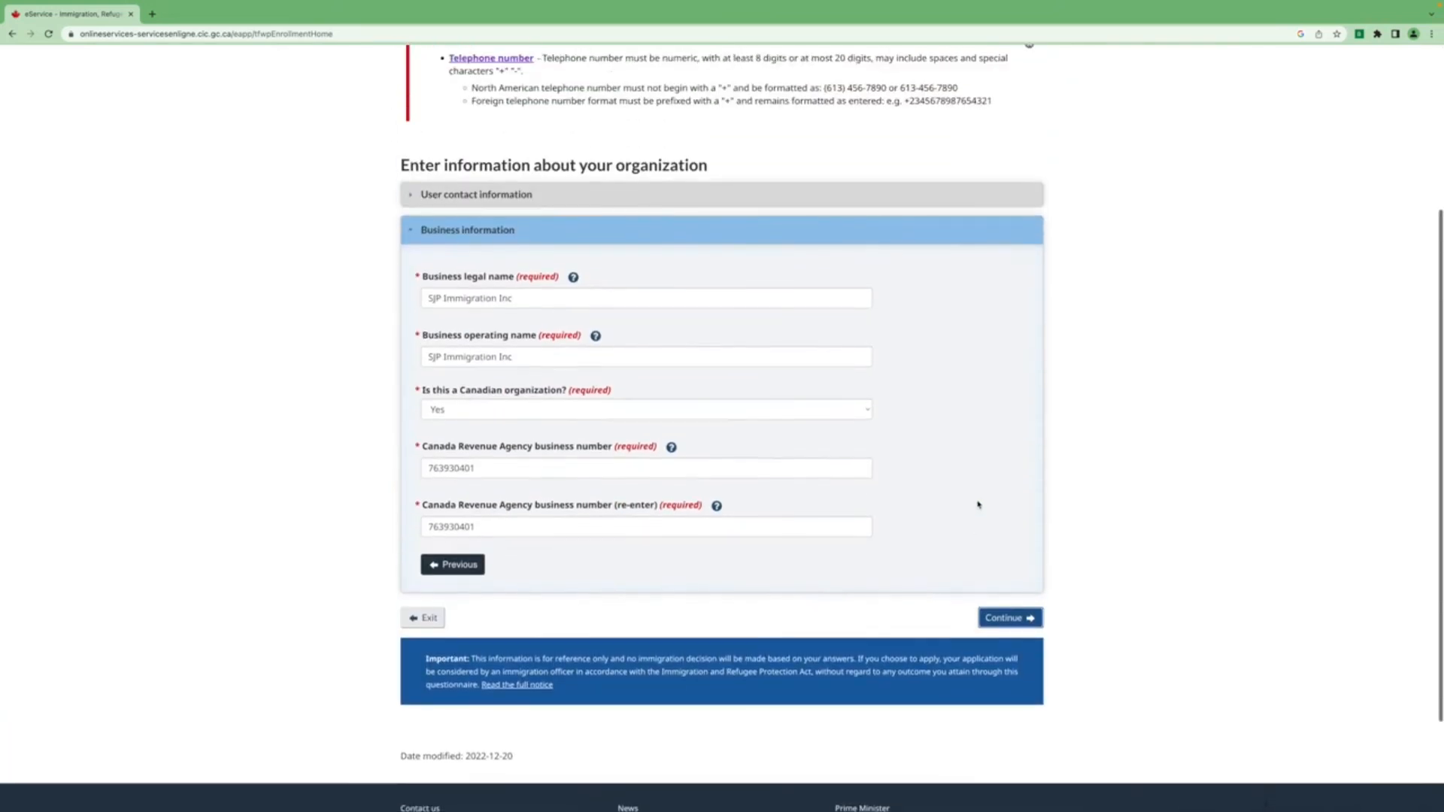
{"action": "scroll", "coordinate": [746, 466], "scroll_direction": "down", "scroll_amount": 1}
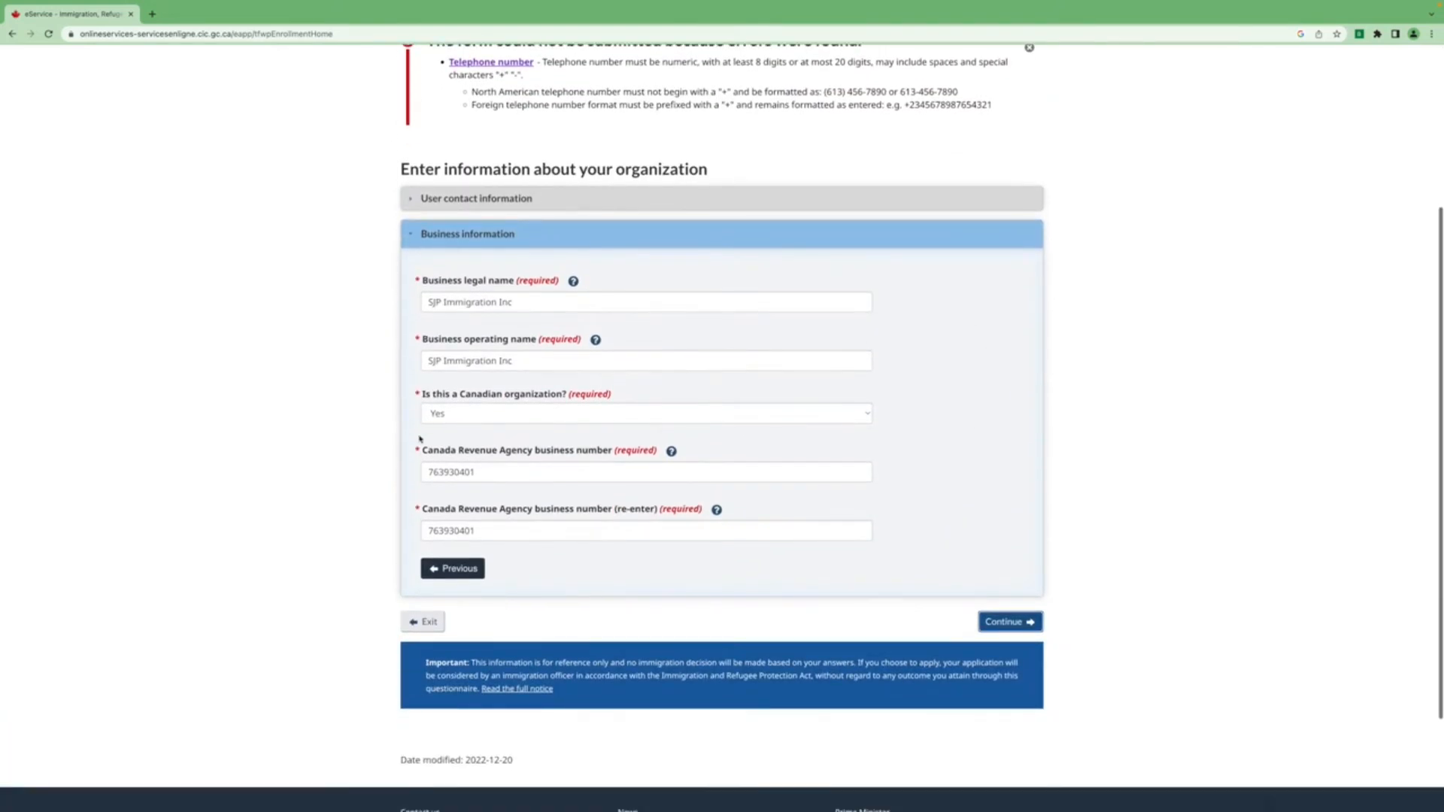
{"action": "left_click", "coordinate": [501, 199]}
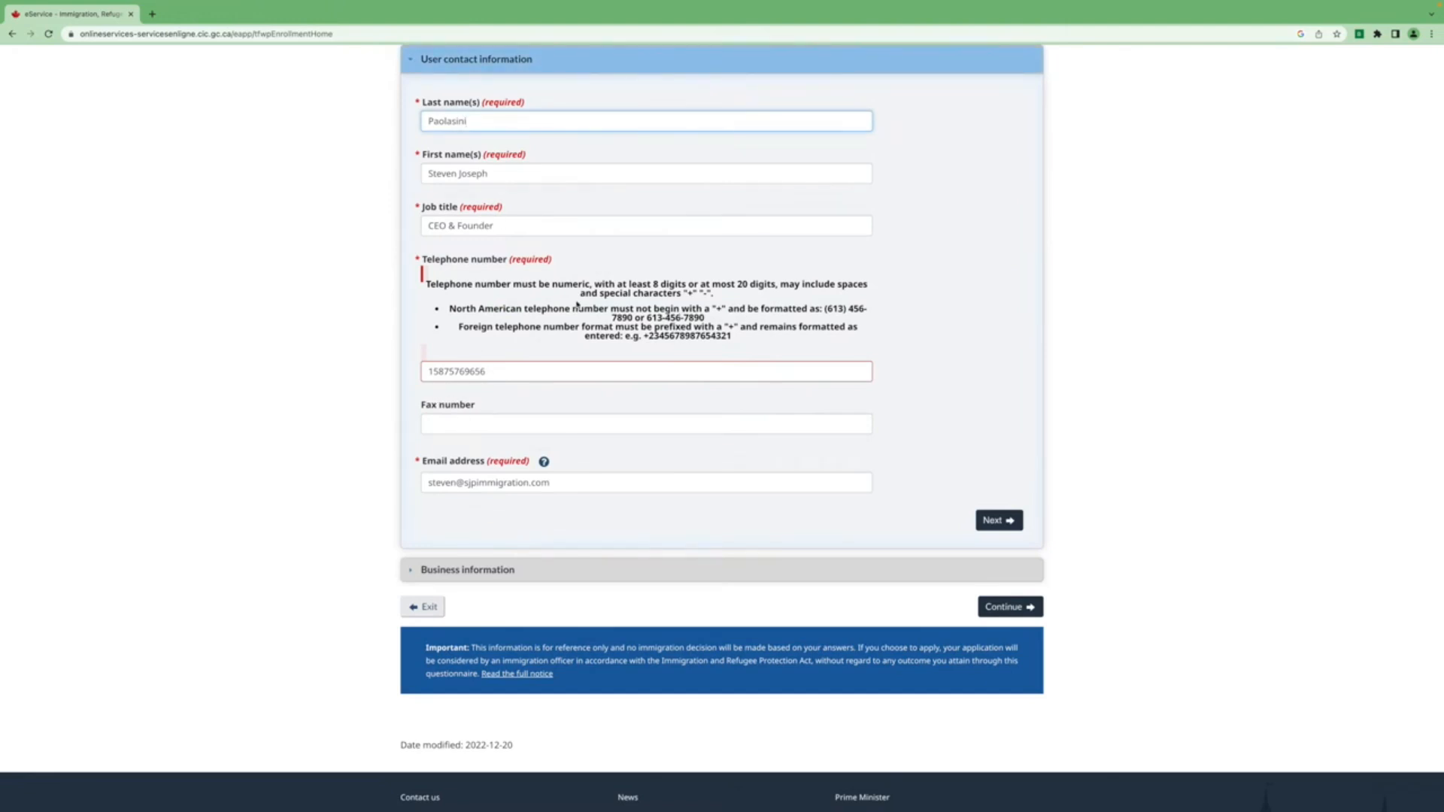
{"action": "scroll", "coordinate": [602, 312], "scroll_direction": "up", "scroll_amount": 2}
{"action": "type", "text": "("}
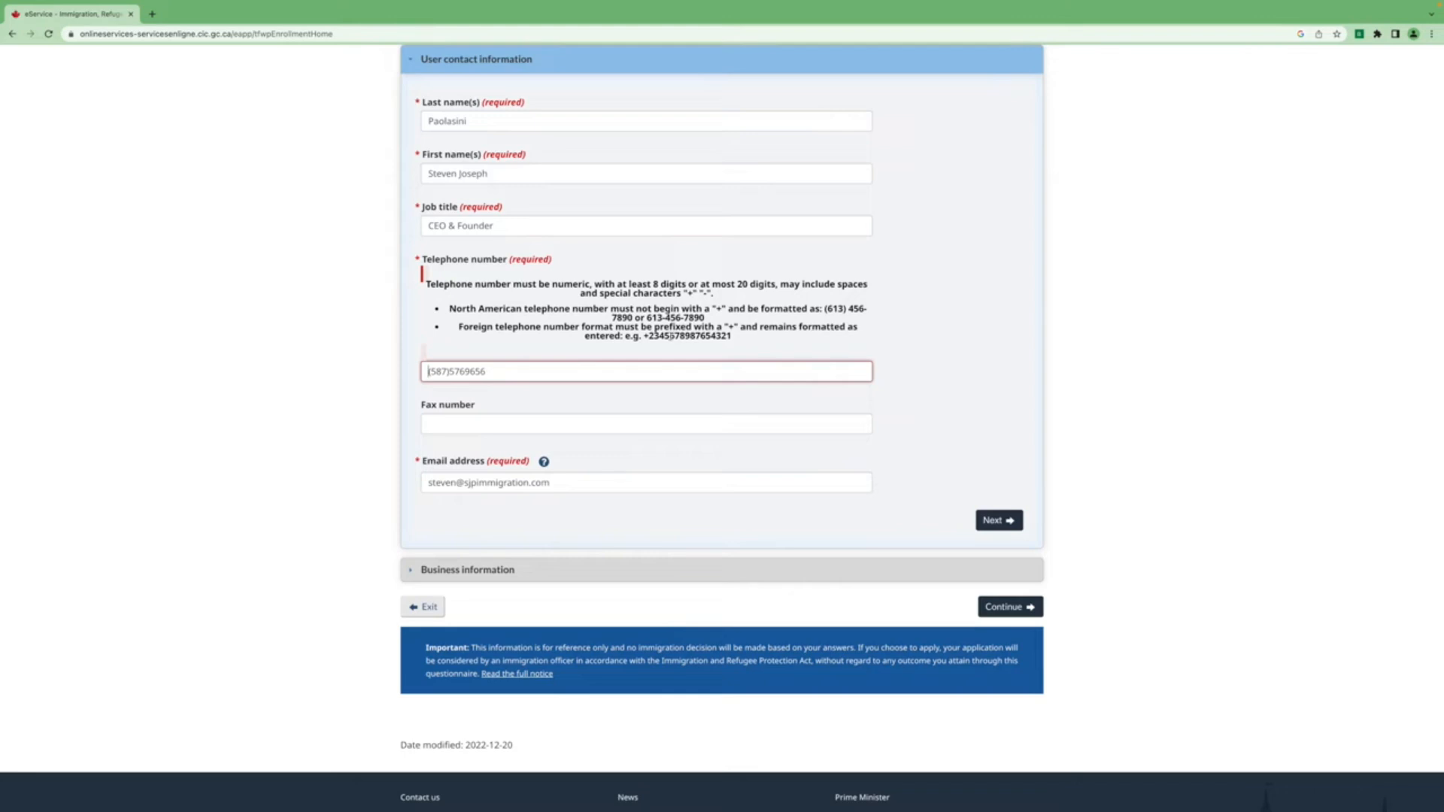
{"action": "left_click_drag", "start_coordinate": [647, 335], "coordinate": [771, 338]}
{"action": "left_click", "coordinate": [567, 371]}
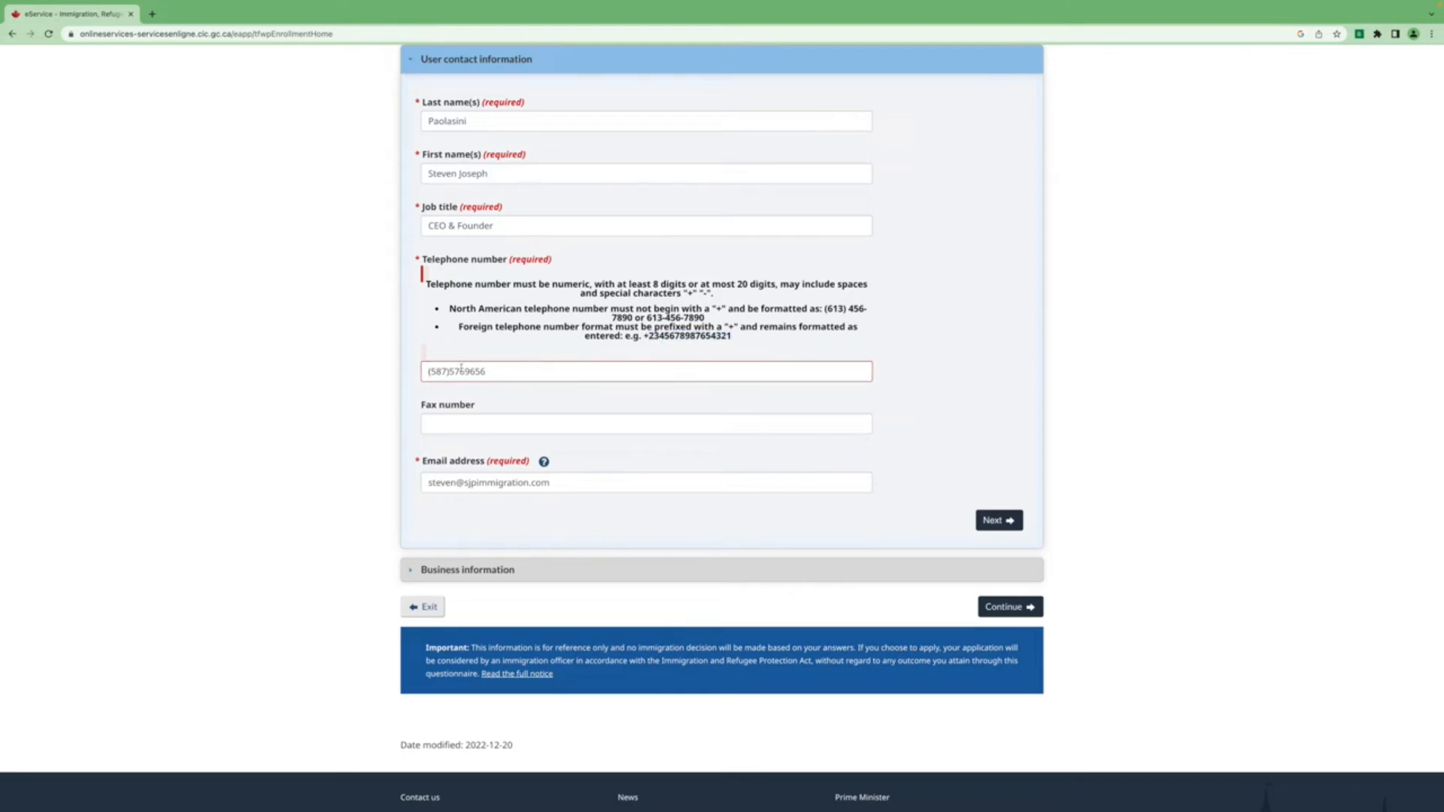
{"action": "left_click_drag", "start_coordinate": [489, 371], "coordinate": [342, 370]}
{"action": "left_click", "coordinate": [488, 372]}
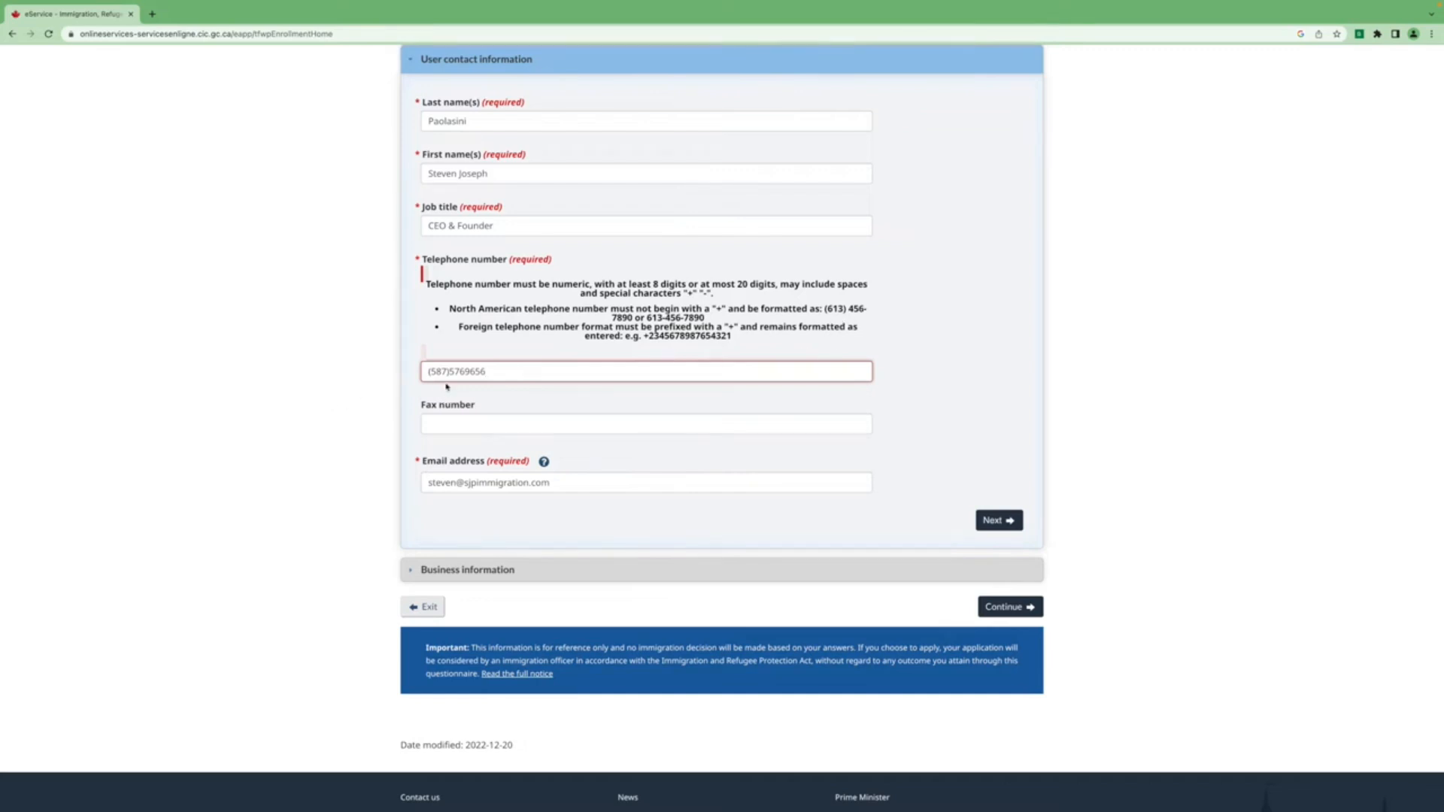
{"action": "type", "text": "-"}
{"action": "left_click", "coordinate": [449, 372]}
{"action": "left_click", "coordinate": [1005, 519]}
- Select 'I agree' on the declaration and enter the signer's given and last names
{"action": "left_click", "coordinate": [1006, 485]}
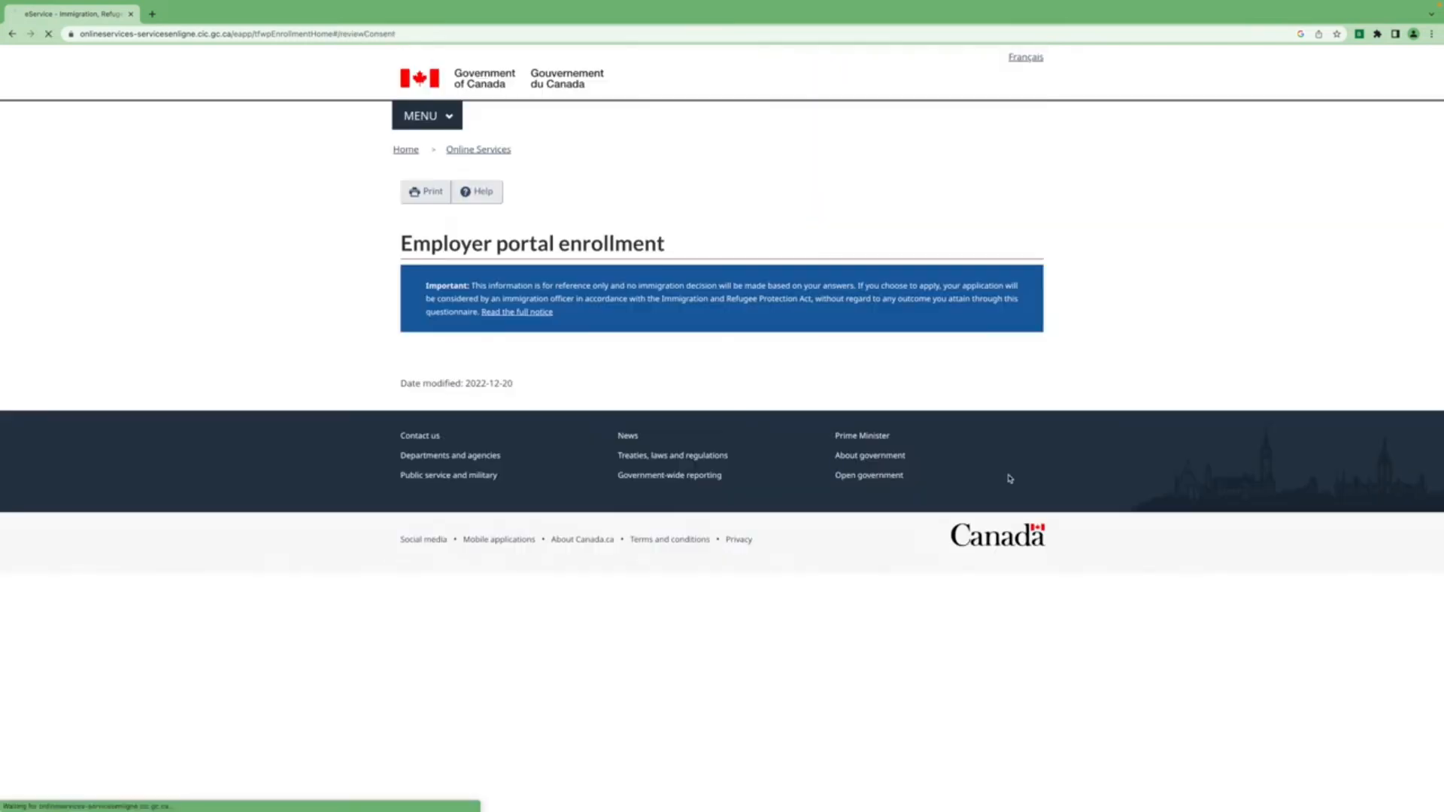
{"action": "scroll", "coordinate": [993, 221], "scroll_direction": "down", "scroll_amount": 1}
{"action": "left_click", "coordinate": [421, 326]}
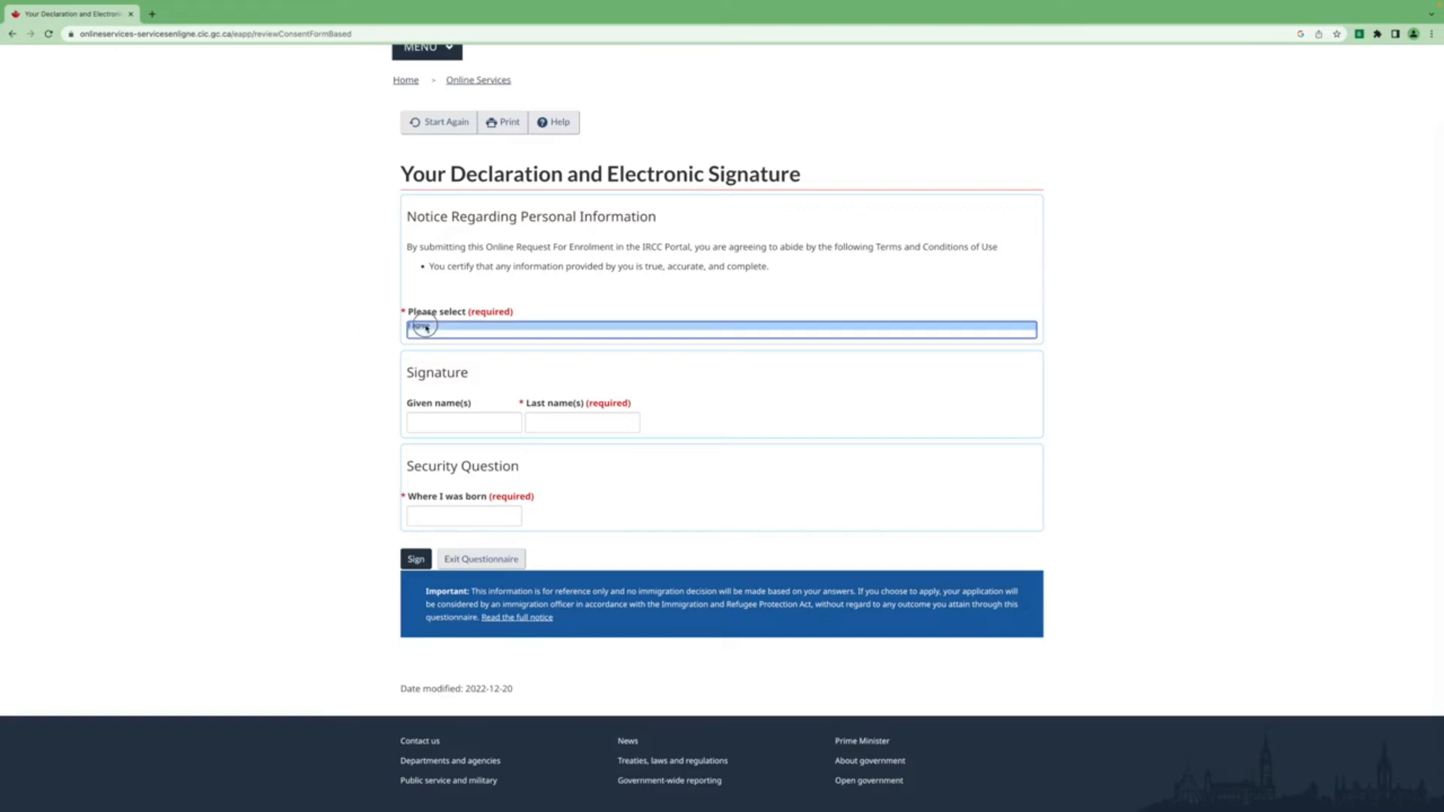
{"action": "left_click", "coordinate": [469, 429]}
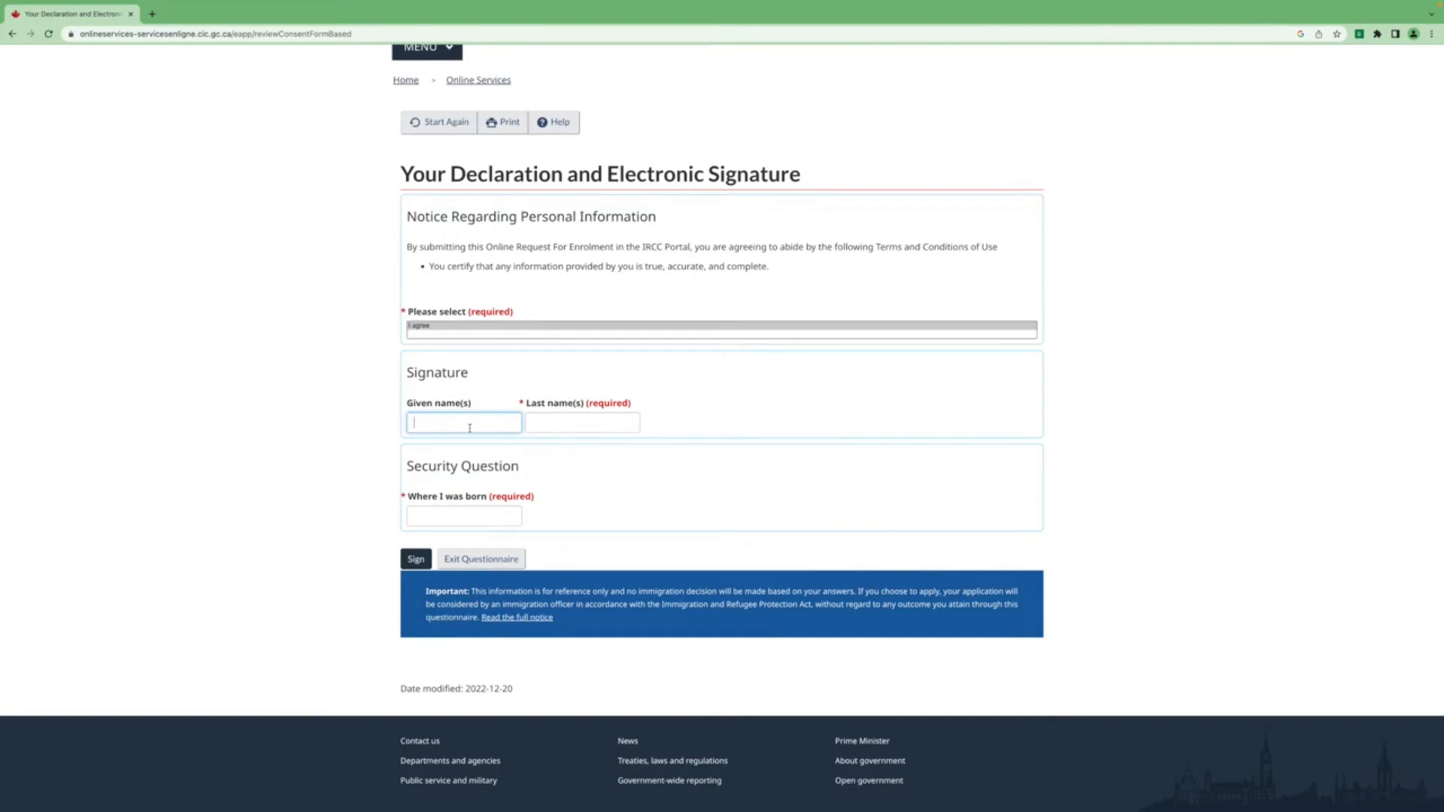
{"action": "key", "text": "Tab"}
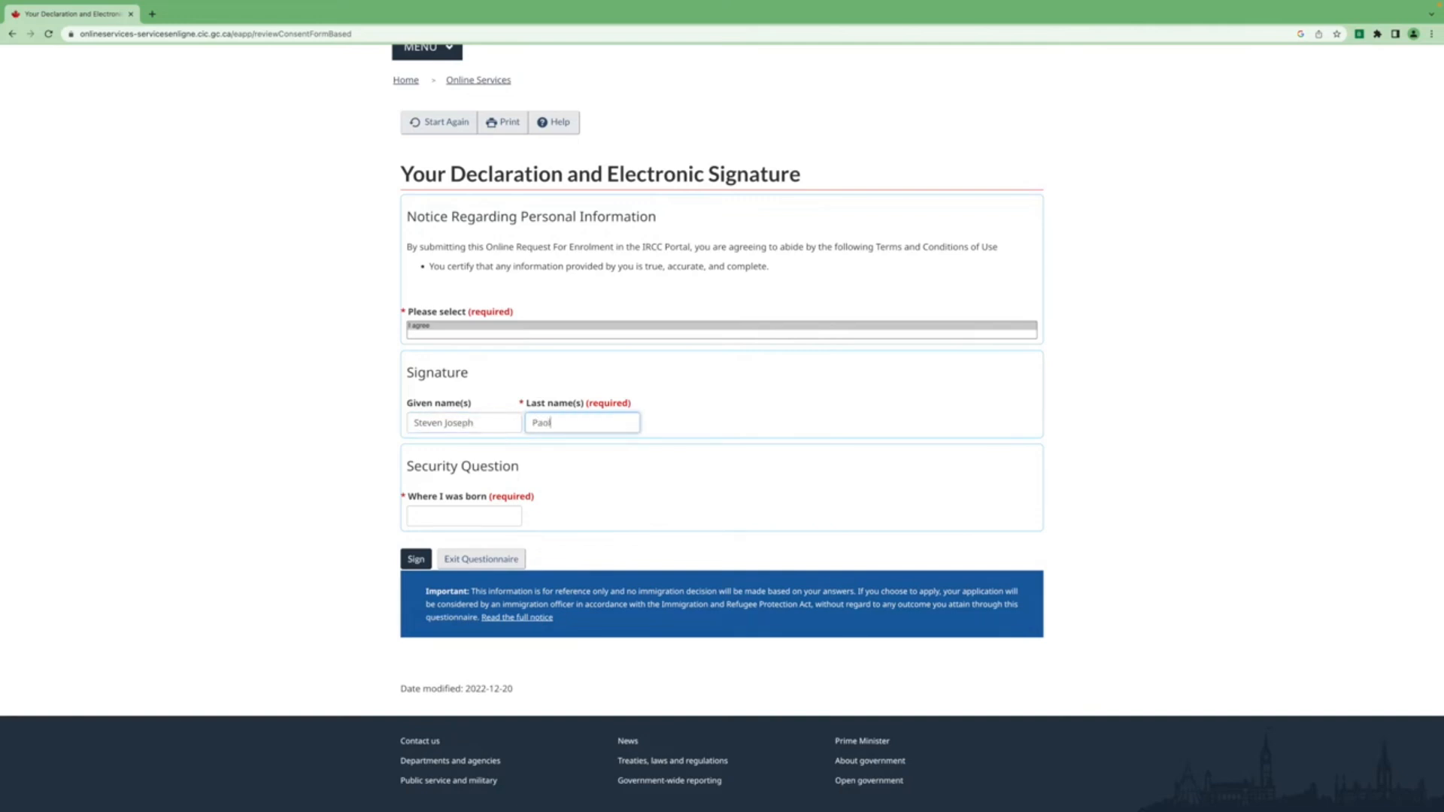
{"action": "left_click", "coordinate": [507, 513]}
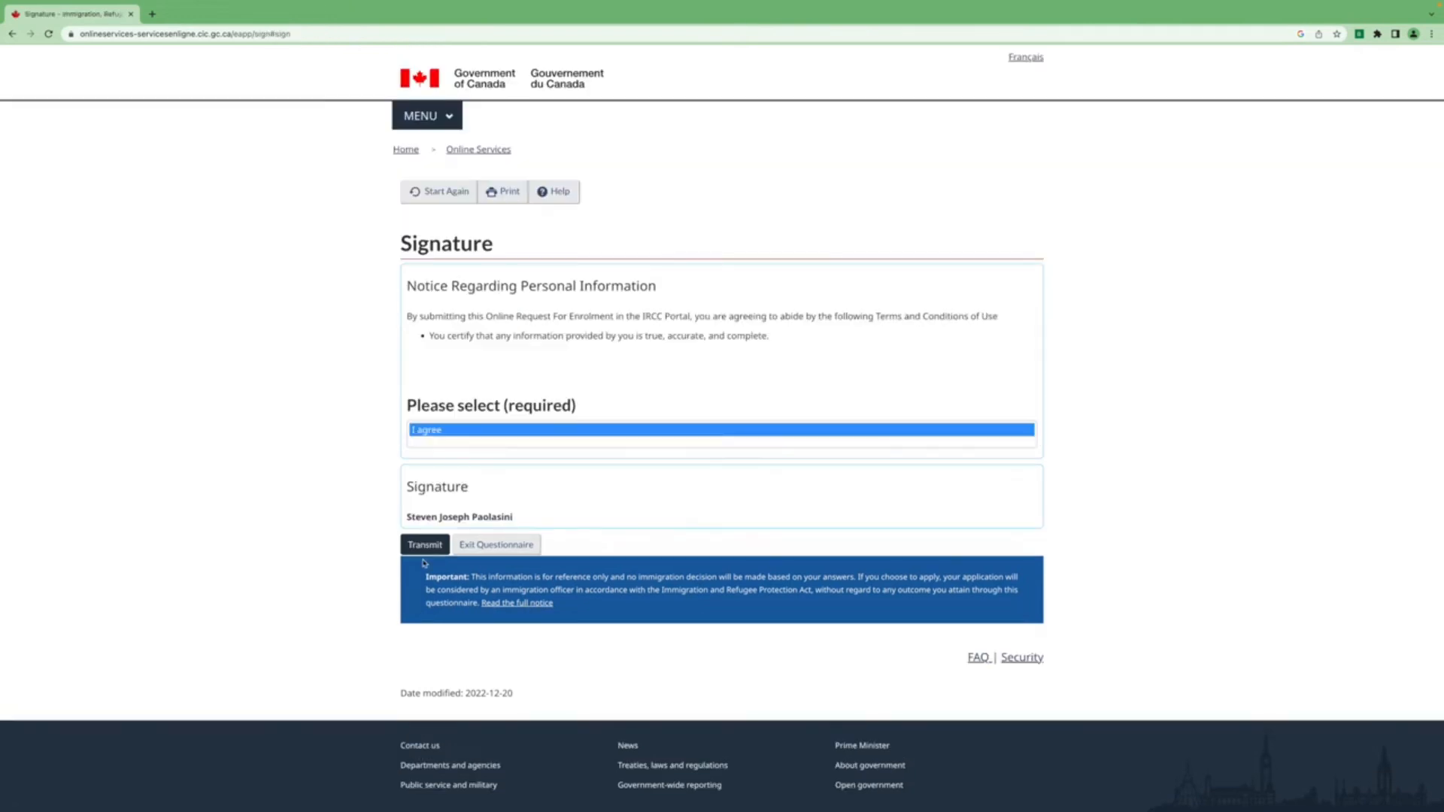
- Transmit the signed enrolment request and review the Congratulations confirmation page
{"action": "left_click", "coordinate": [442, 546]}
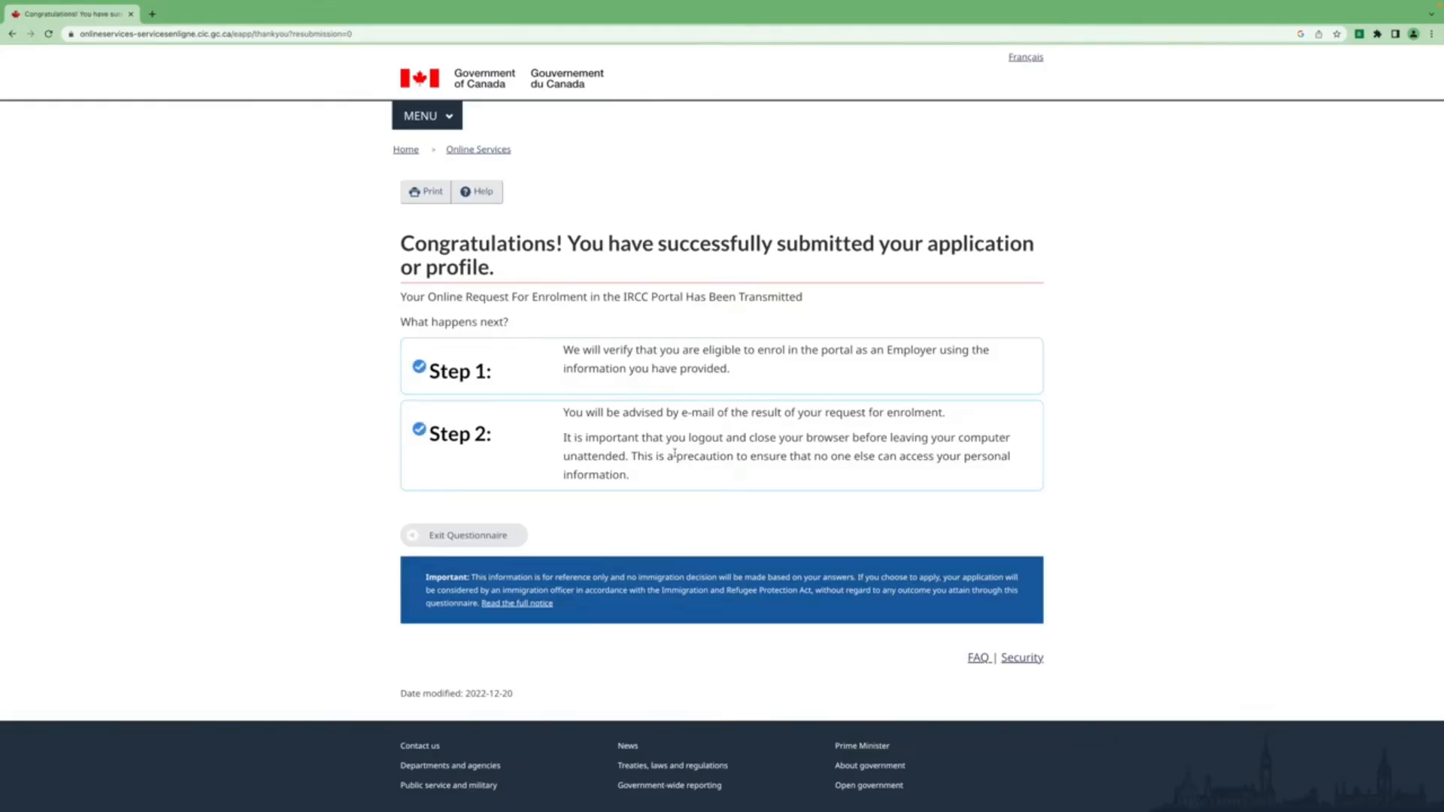
{"action": "scroll", "coordinate": [353, 192], "scroll_direction": "down", "scroll_amount": 1}
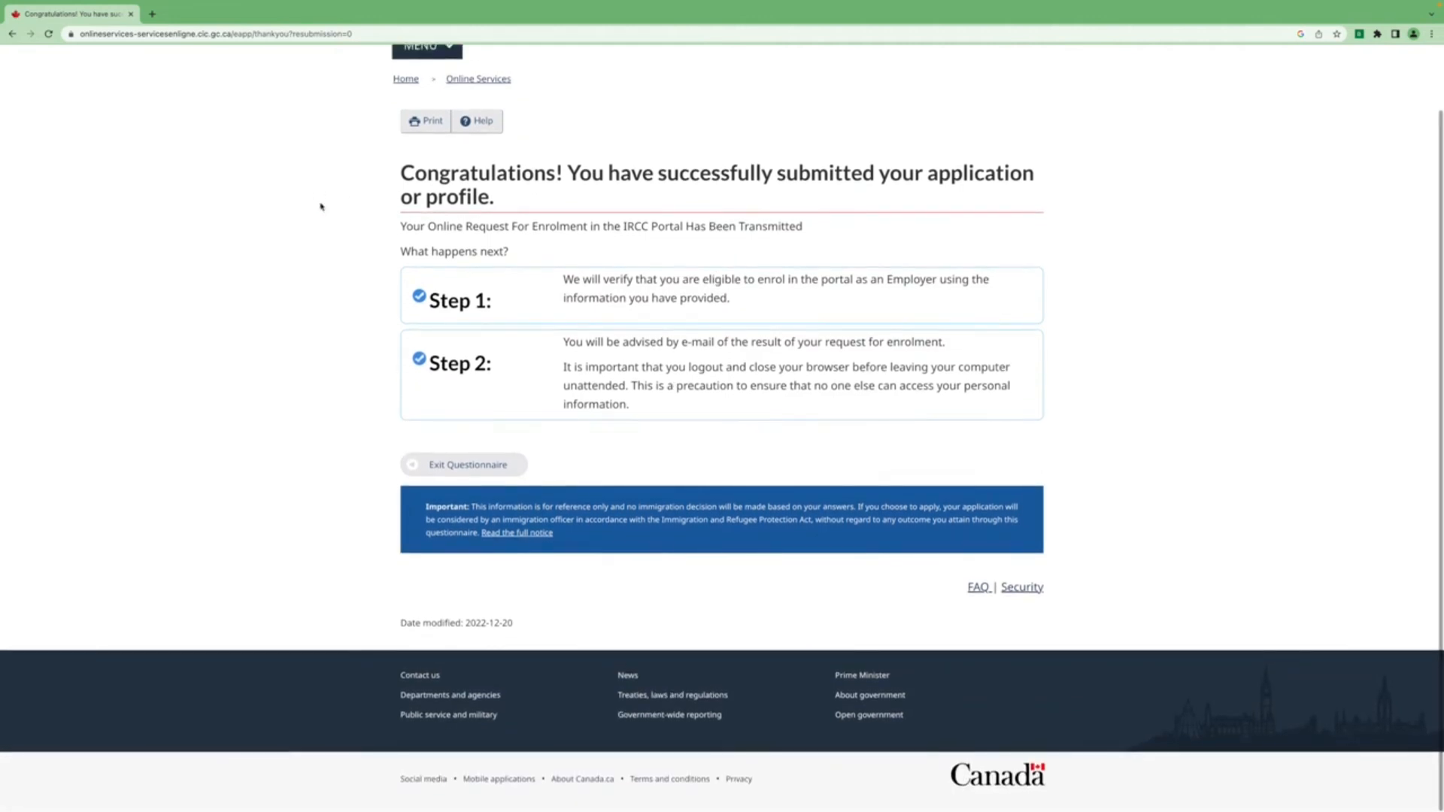
{"action": "scroll", "coordinate": [914, 233], "scroll_direction": "up", "scroll_amount": 1}
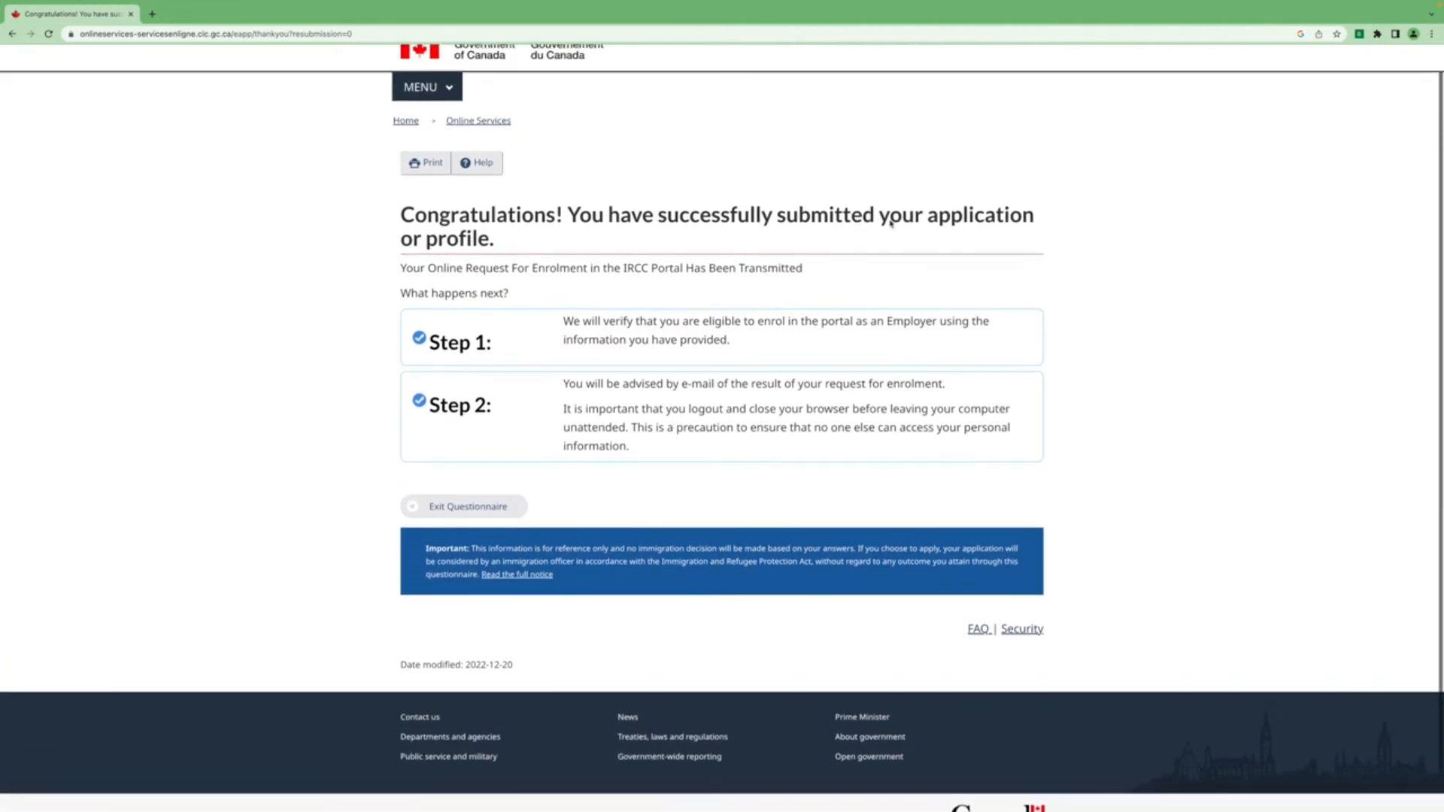
{"action": "left_click", "coordinate": [152, 14]}
- Search Google for 'business number lookup beta' and open Canada's Business Registries, accepting its terms
{"action": "type", "text": "business number ca"}
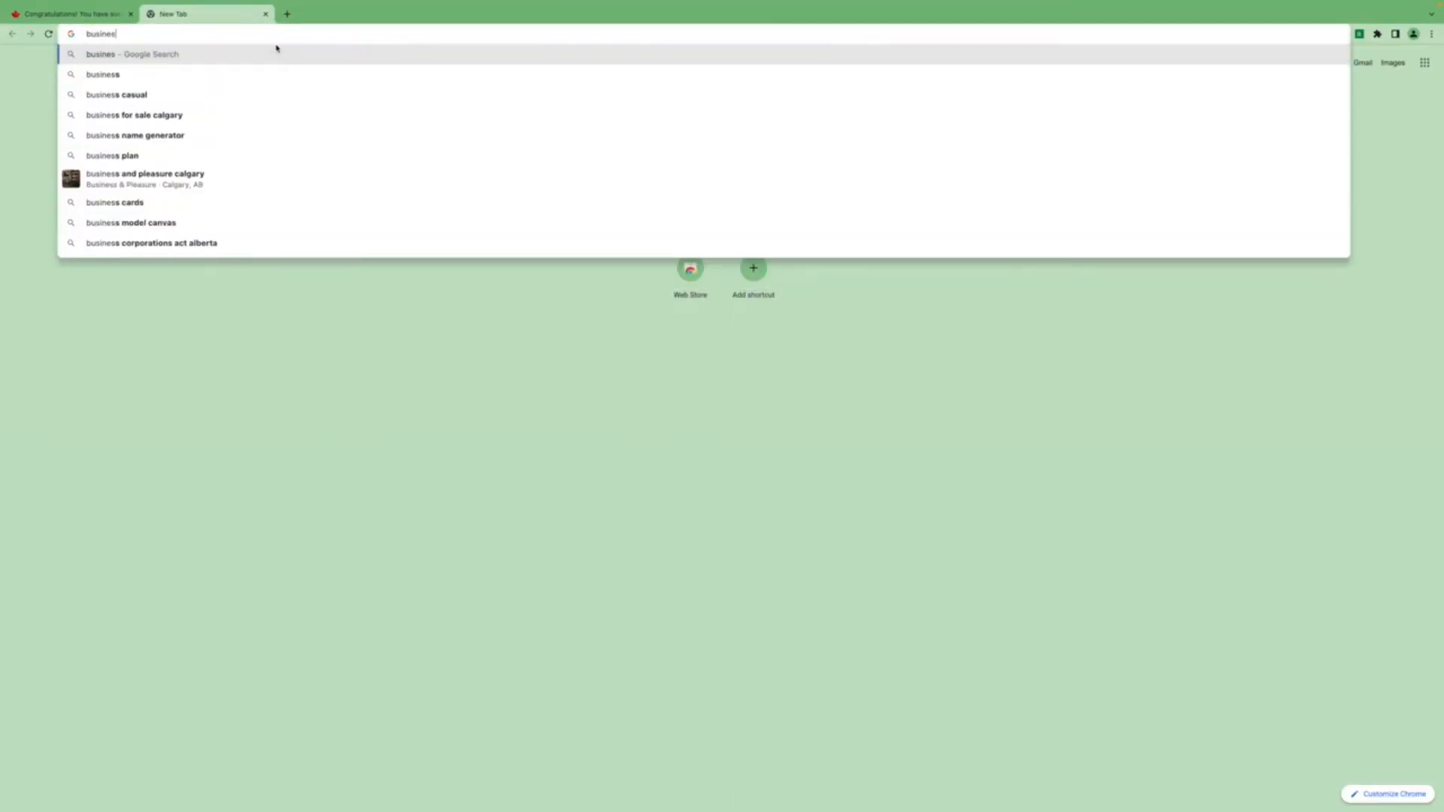
{"action": "key", "text": "BackSpace"}
{"action": "key", "text": "BackSpace"}
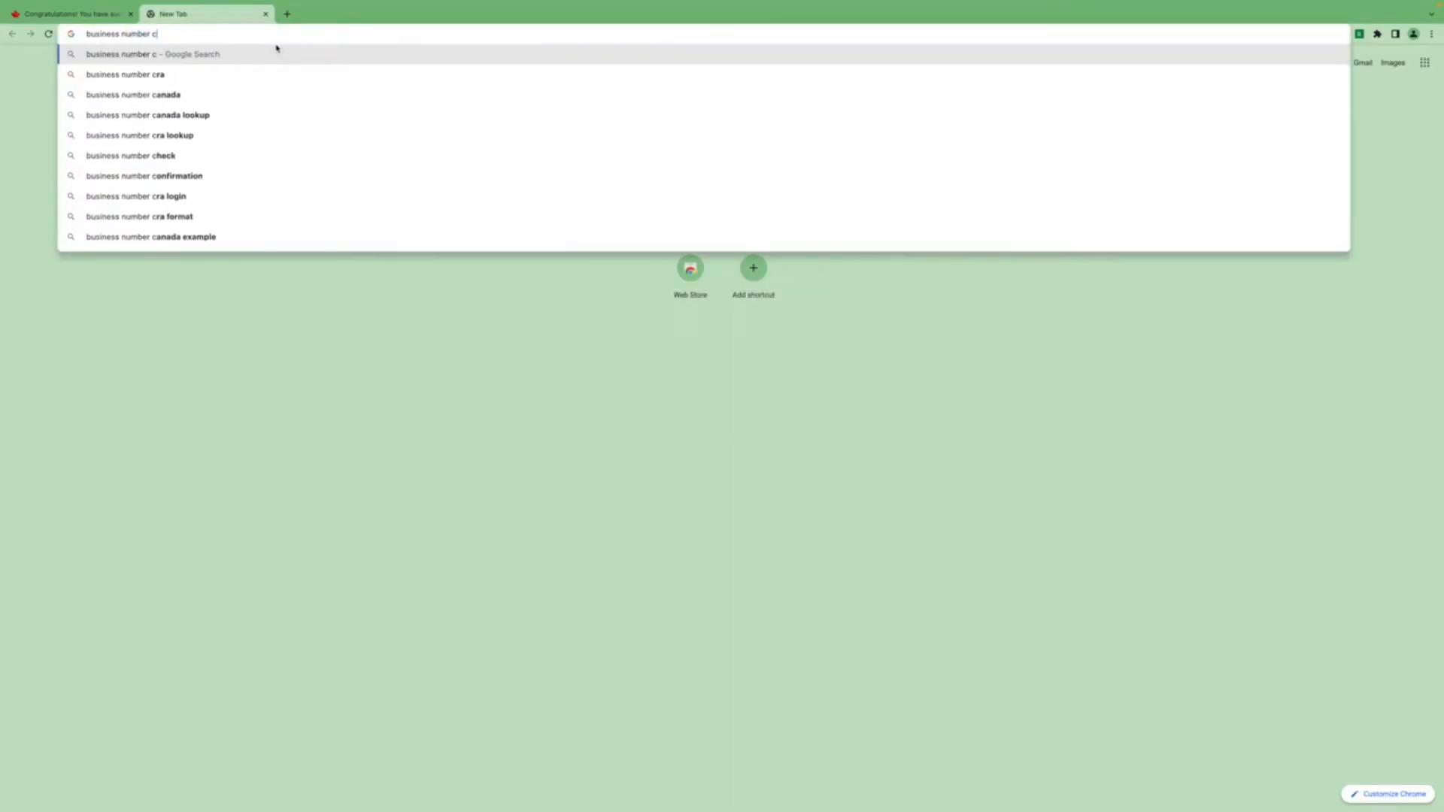
{"action": "type", "text": "lookup beta"}
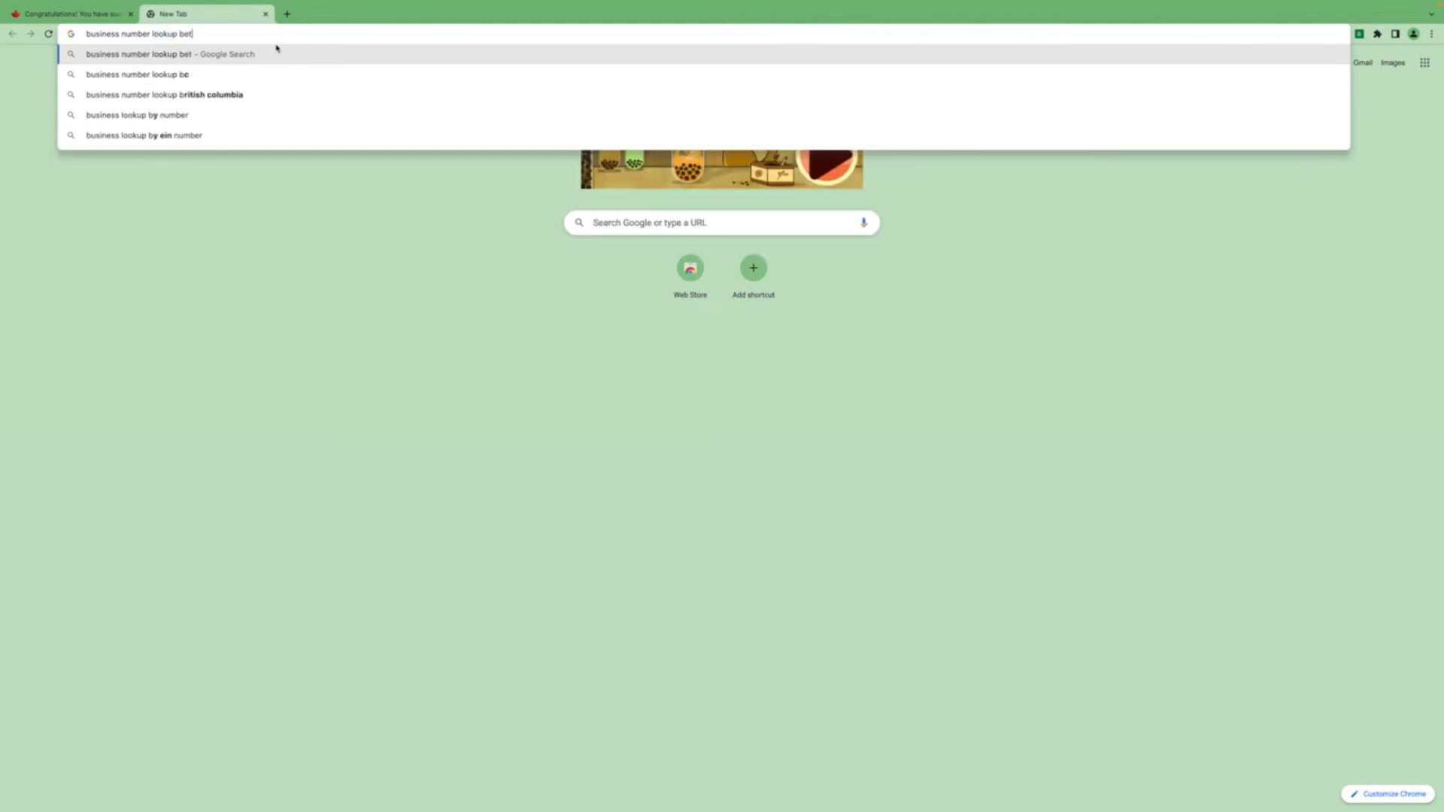
{"action": "key", "text": "Return"}
{"action": "left_click", "coordinate": [240, 173]}
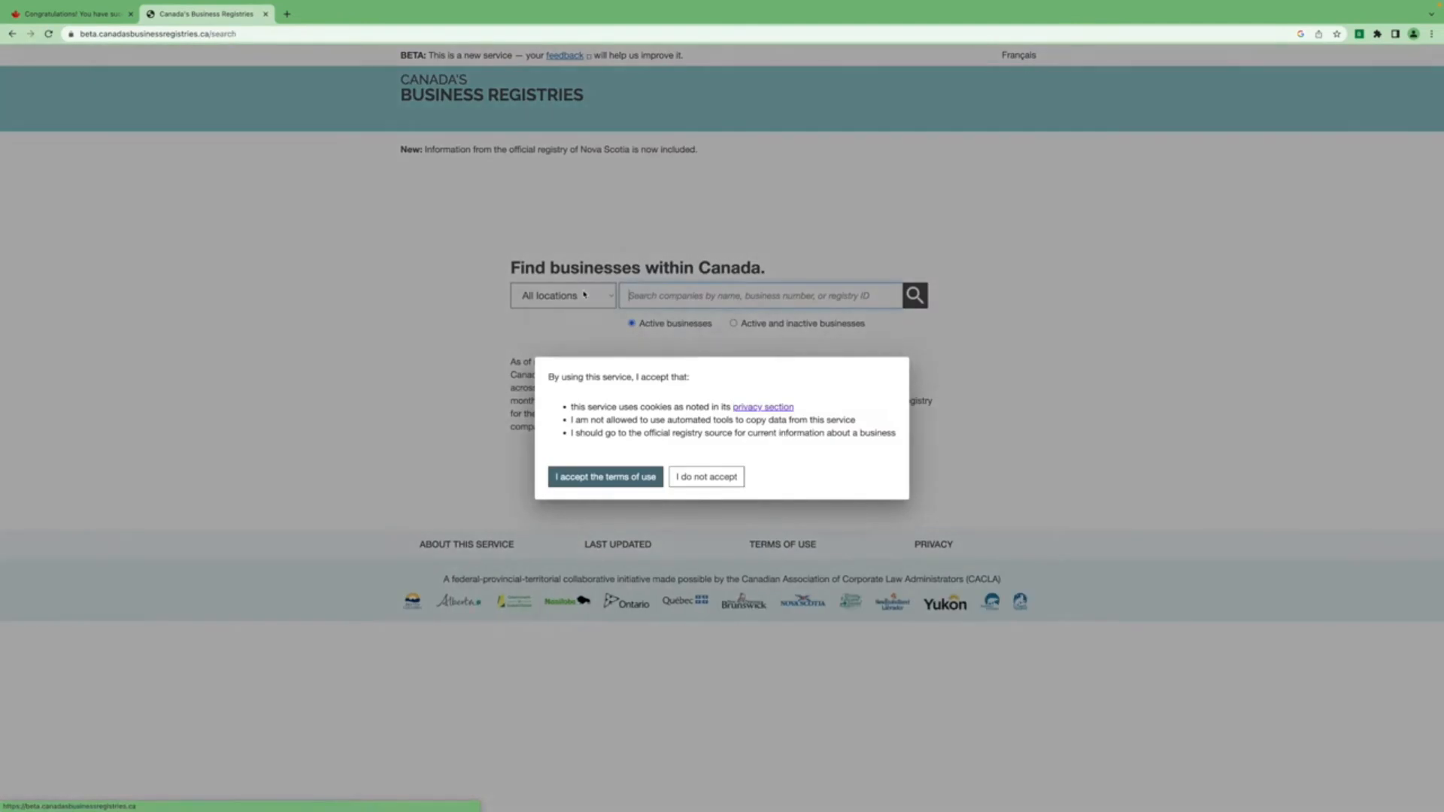
{"action": "left_click", "coordinate": [589, 482]}
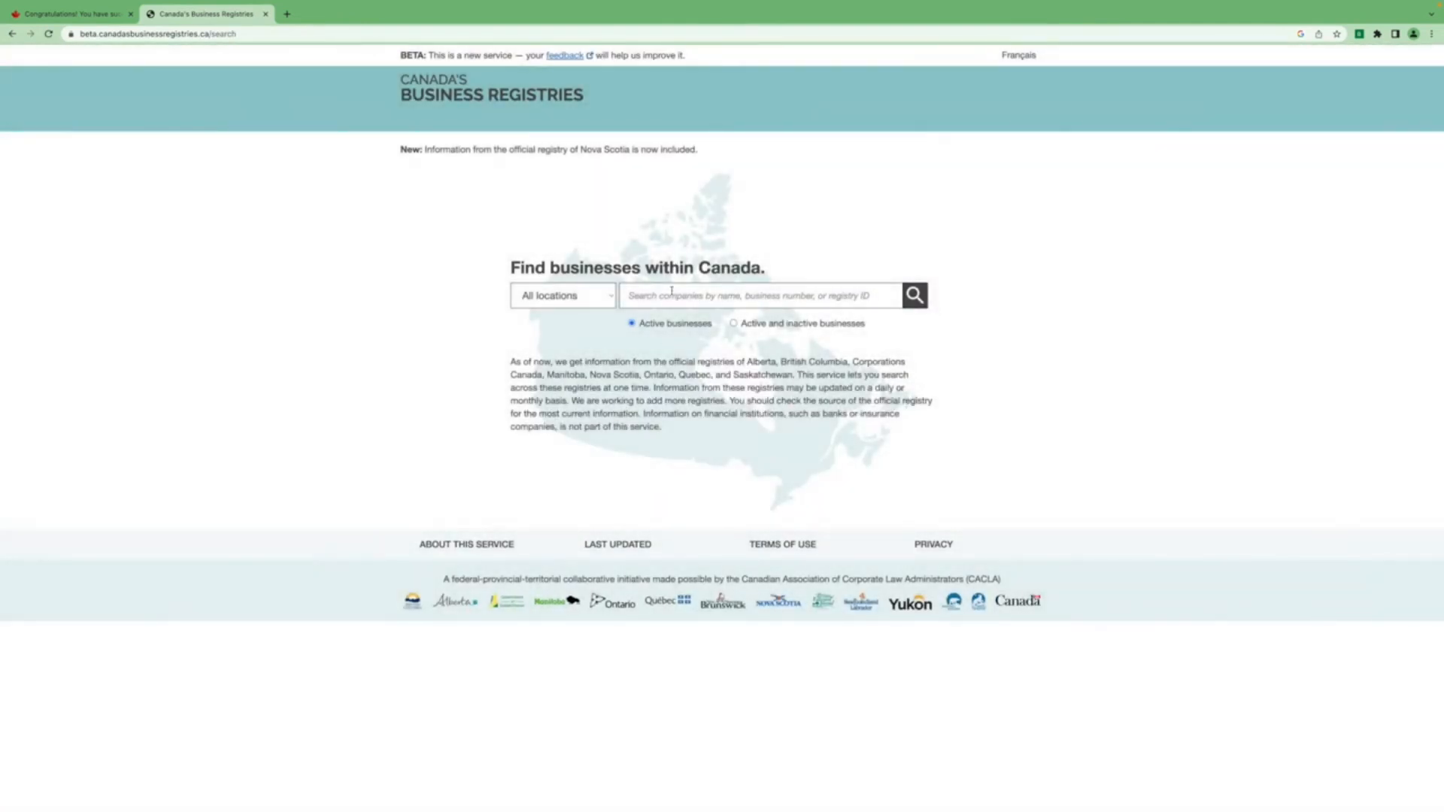
- Look up 'SJP Immigration Inc.', select its business number, and return to the confirmation tab
{"action": "type", "text": "SJP Immi"}
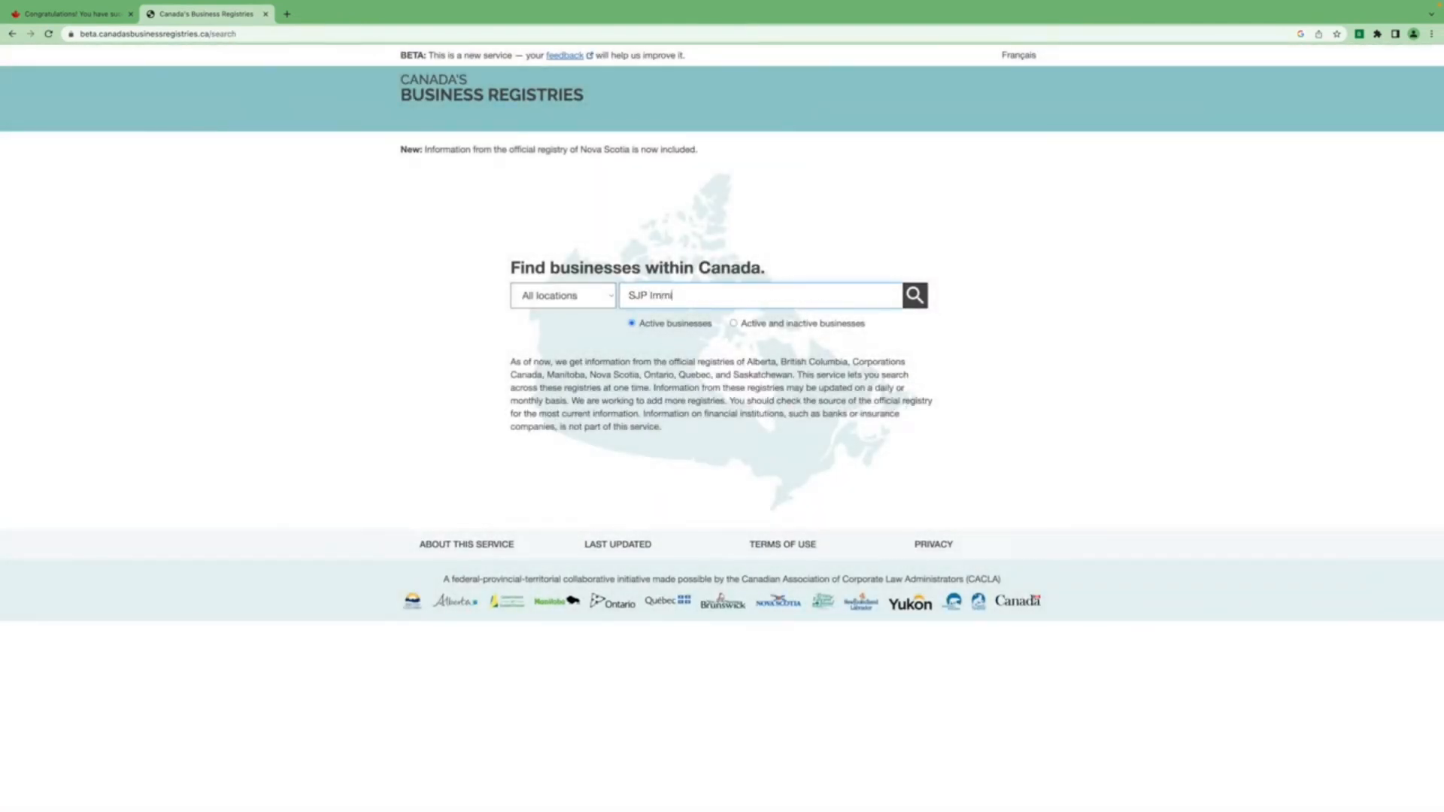
{"action": "type", "text": "gration Inc."}
{"action": "left_click", "coordinate": [916, 301]}
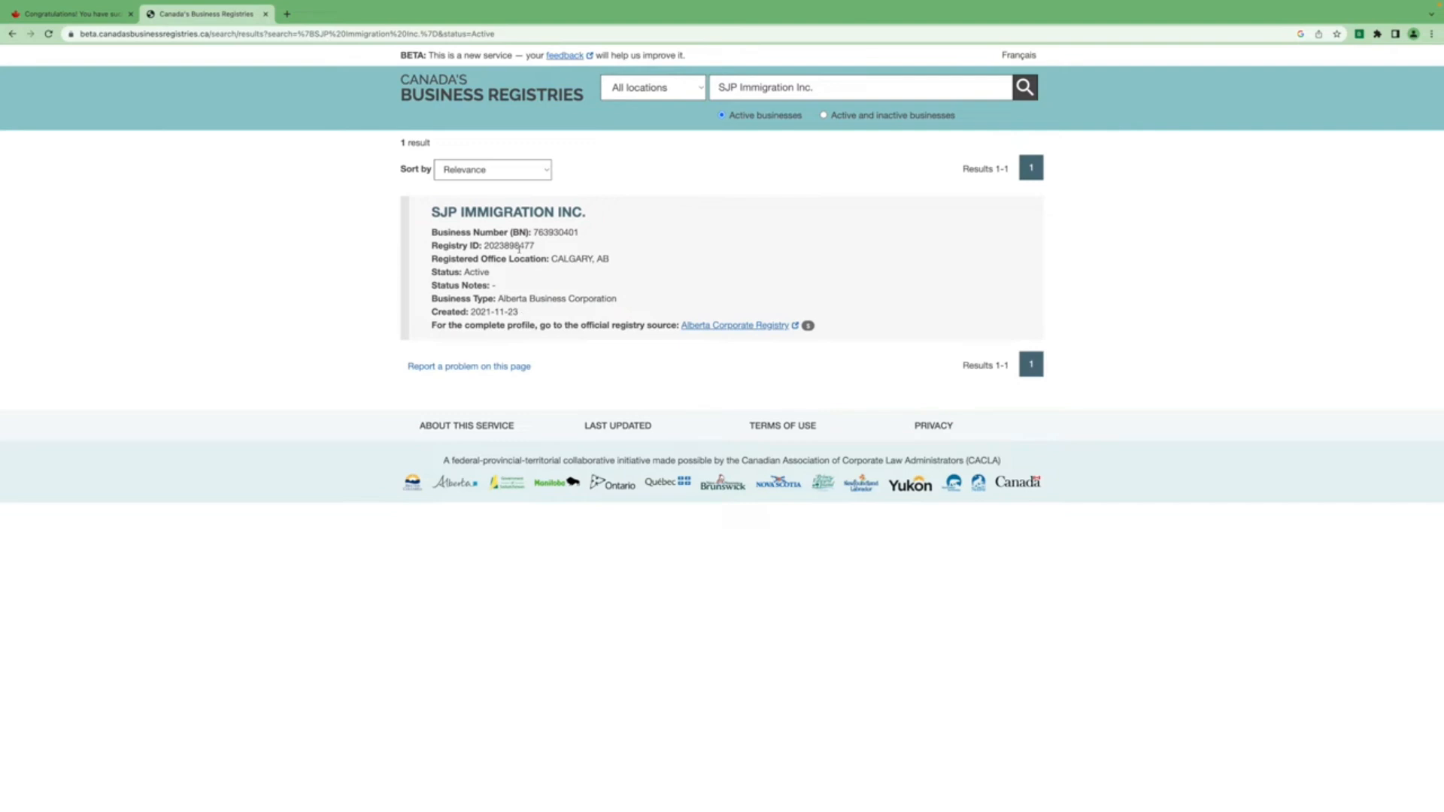
{"action": "double_click", "coordinate": [538, 233]}
{"action": "left_click", "coordinate": [676, 234]}
{"action": "left_click_drag", "start_coordinate": [551, 259], "coordinate": [732, 261]}
{"action": "left_click", "coordinate": [734, 261]}
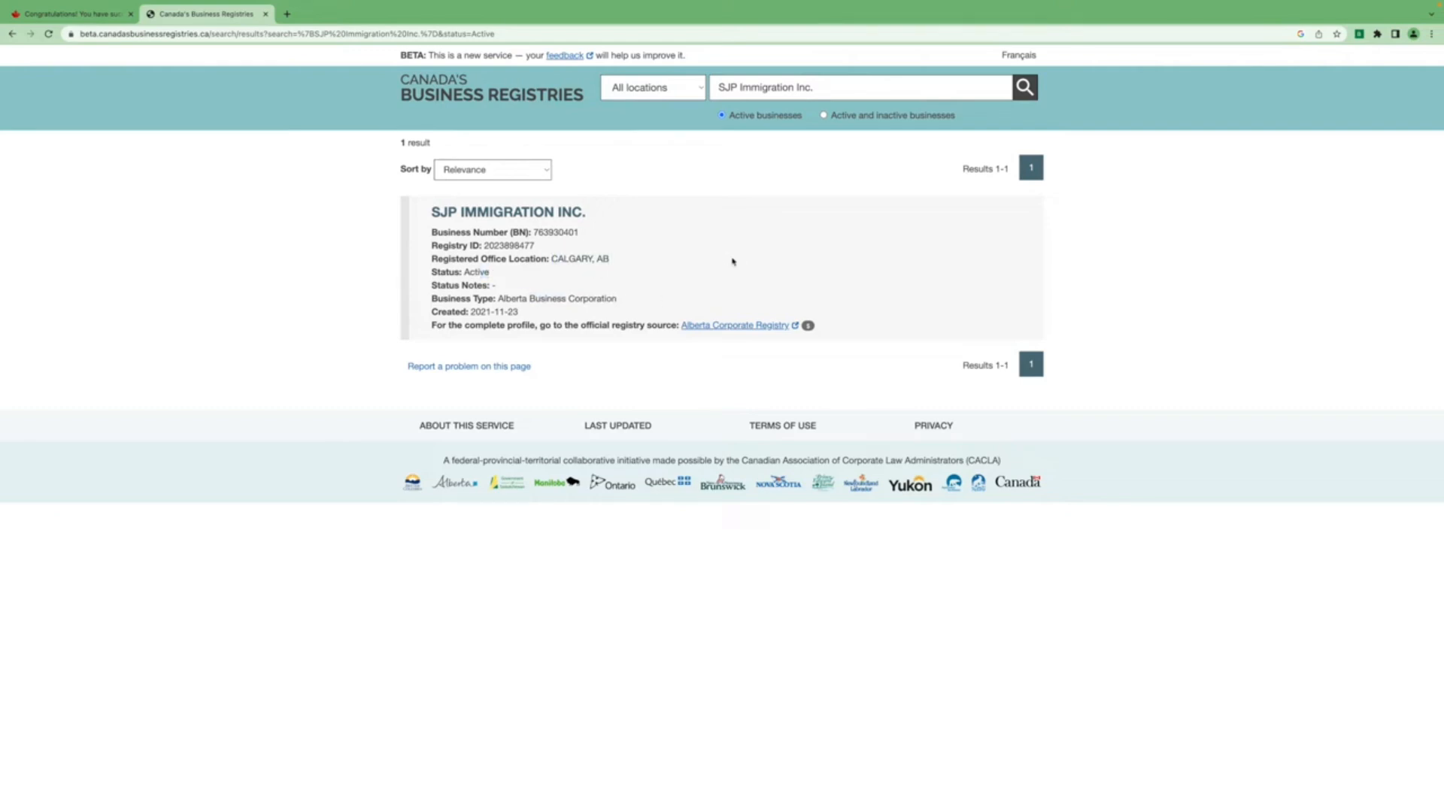
{"action": "double_click", "coordinate": [555, 233]}
{"action": "left_click", "coordinate": [693, 232]}
{"action": "left_click", "coordinate": [92, 42]}
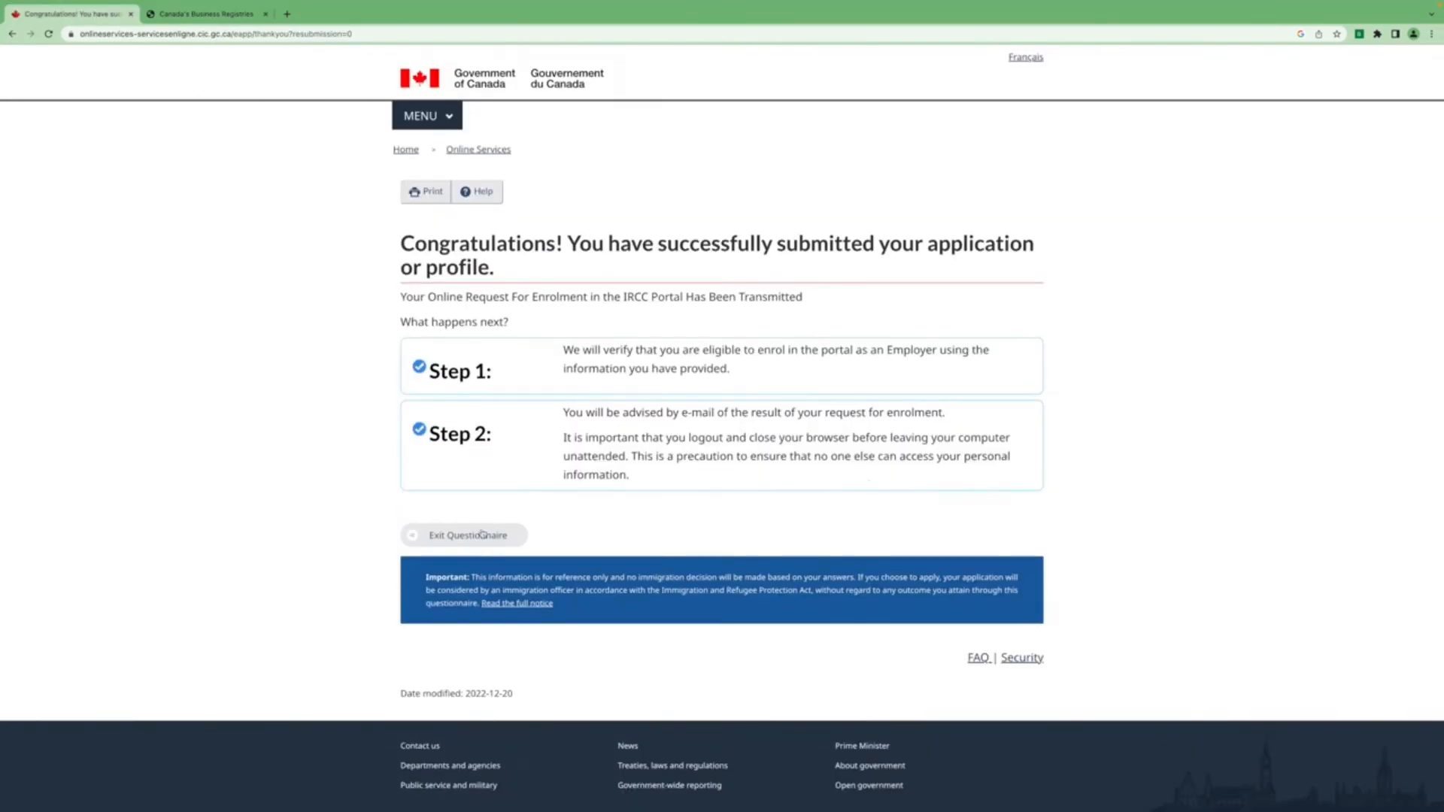
- Exit the questionnaire, view the IRCC Portal account tab, and reload it
{"action": "left_click", "coordinate": [483, 535]}
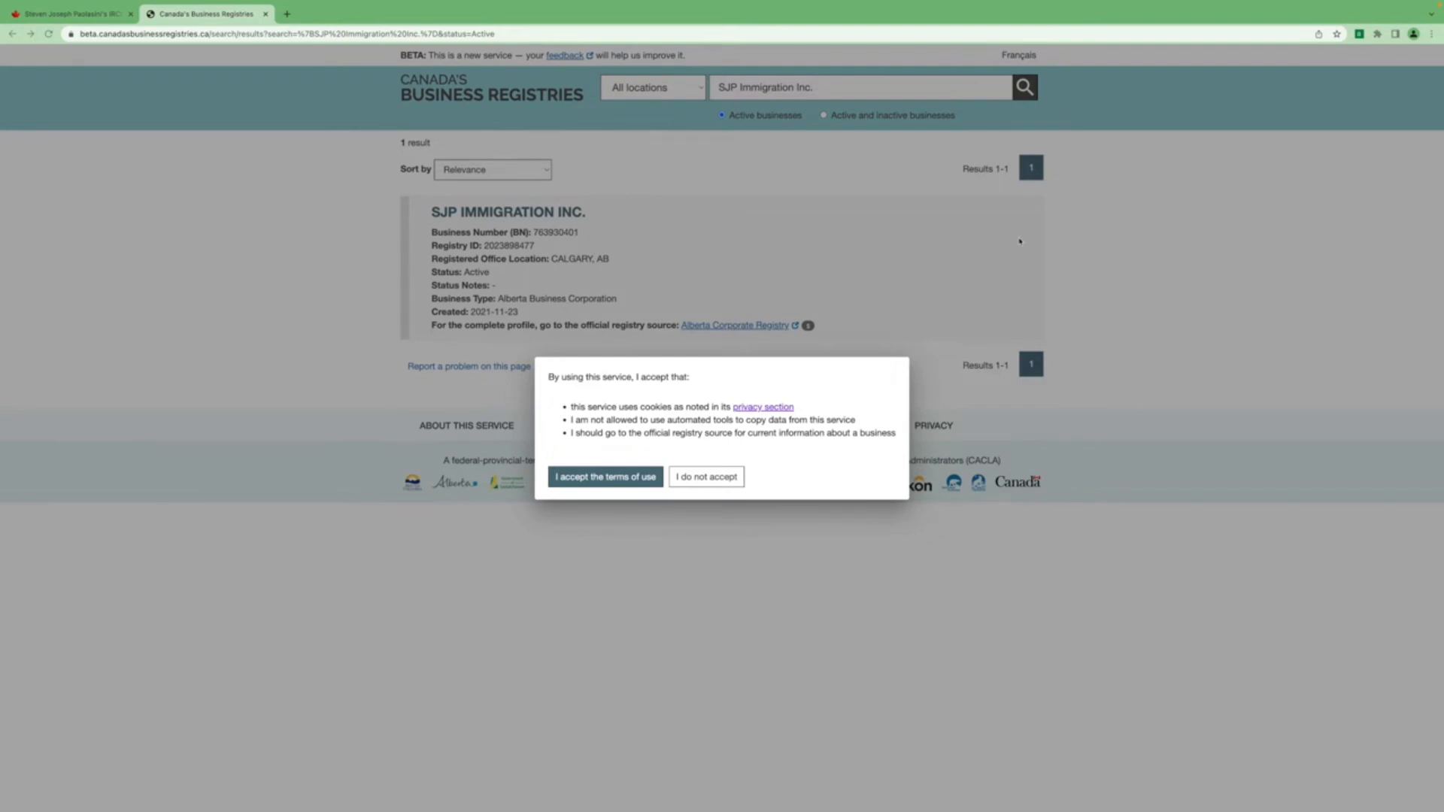
{"action": "left_click", "coordinate": [98, 14]}
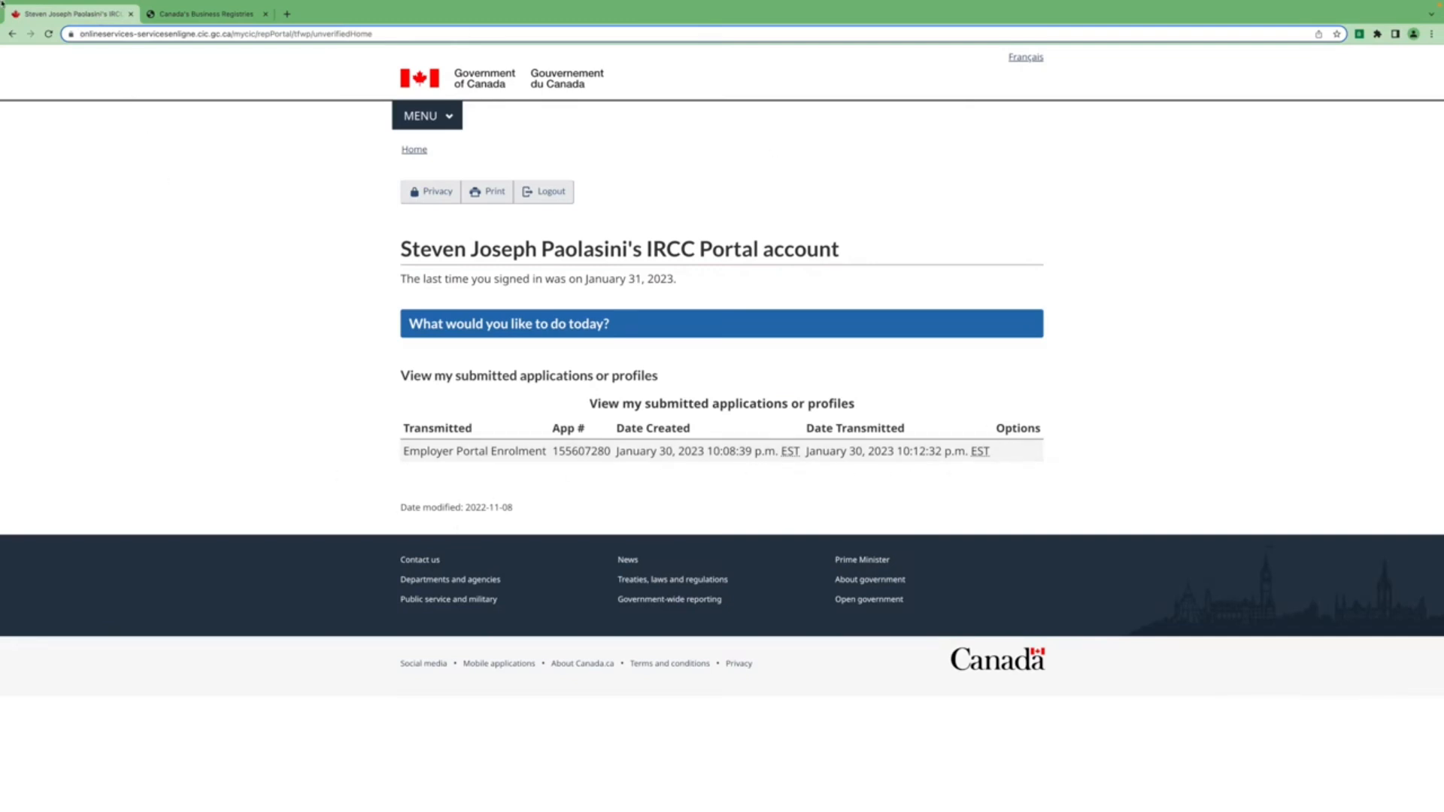
{"action": "left_click", "coordinate": [47, 34]}
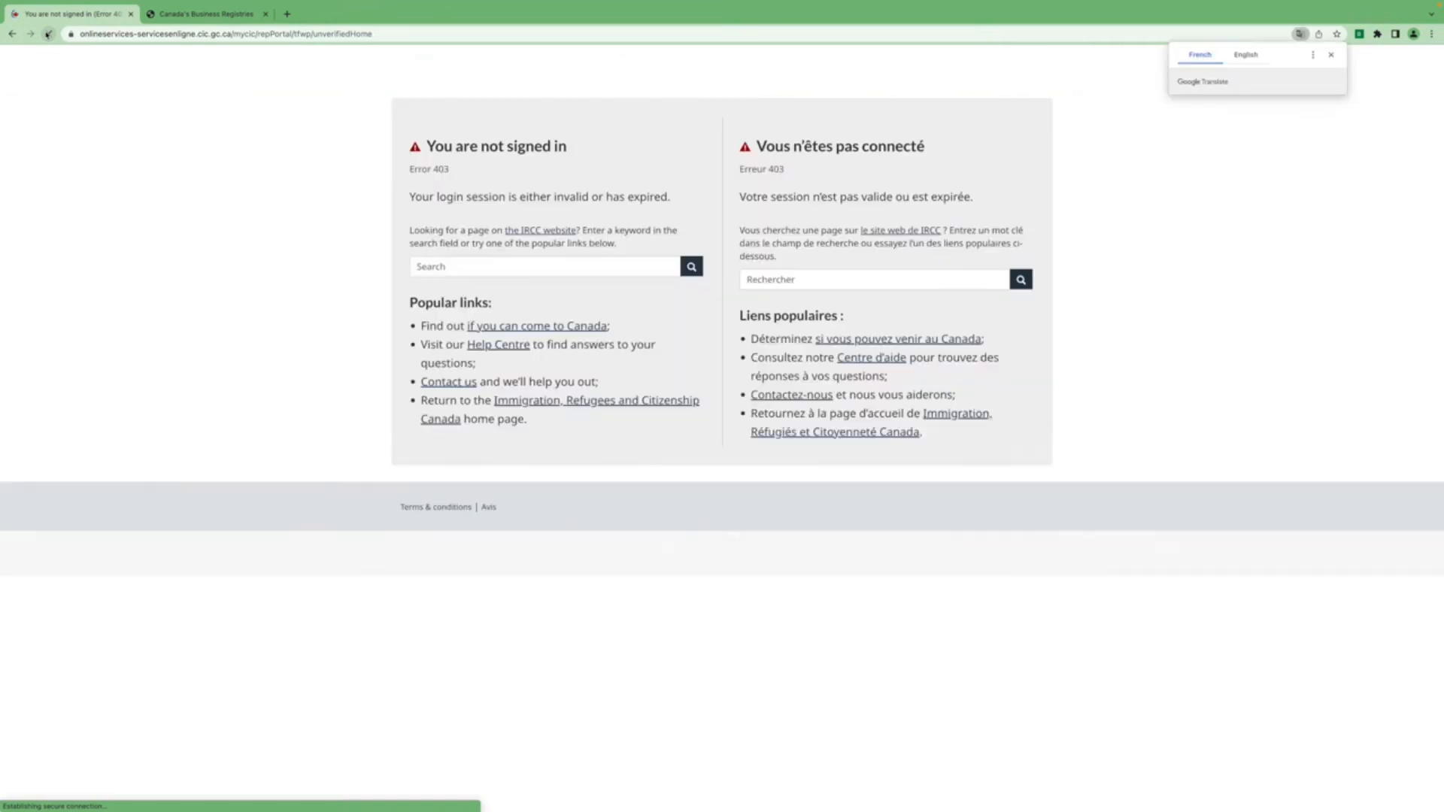
- Search 'employer portal IRCC', open the Canada.ca Employer Portal page, and continue to GCKey
{"action": "left_click", "coordinate": [11, 34]}
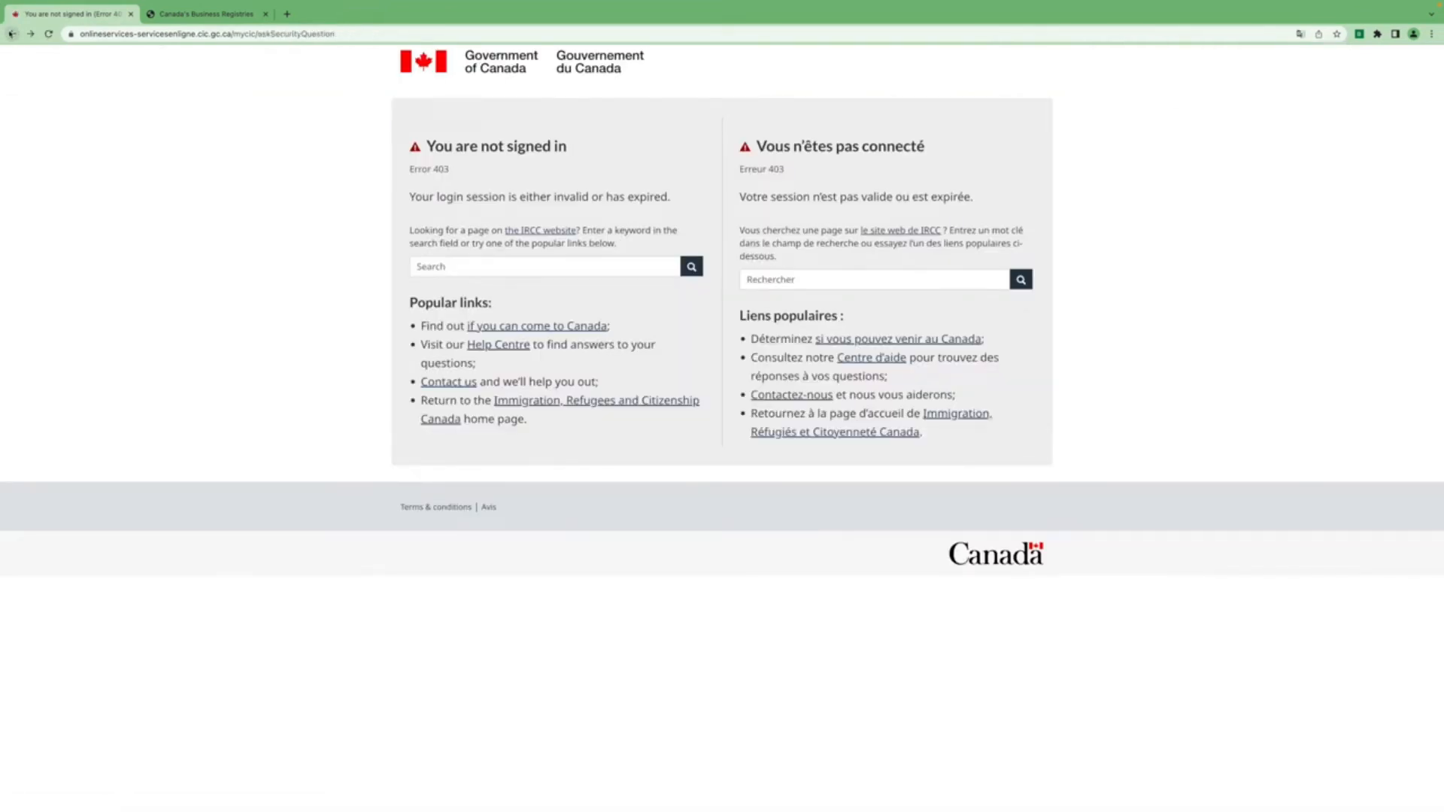
{"action": "left_click", "coordinate": [158, 33]}
{"action": "type", "text": "employer Portal IR CC"}
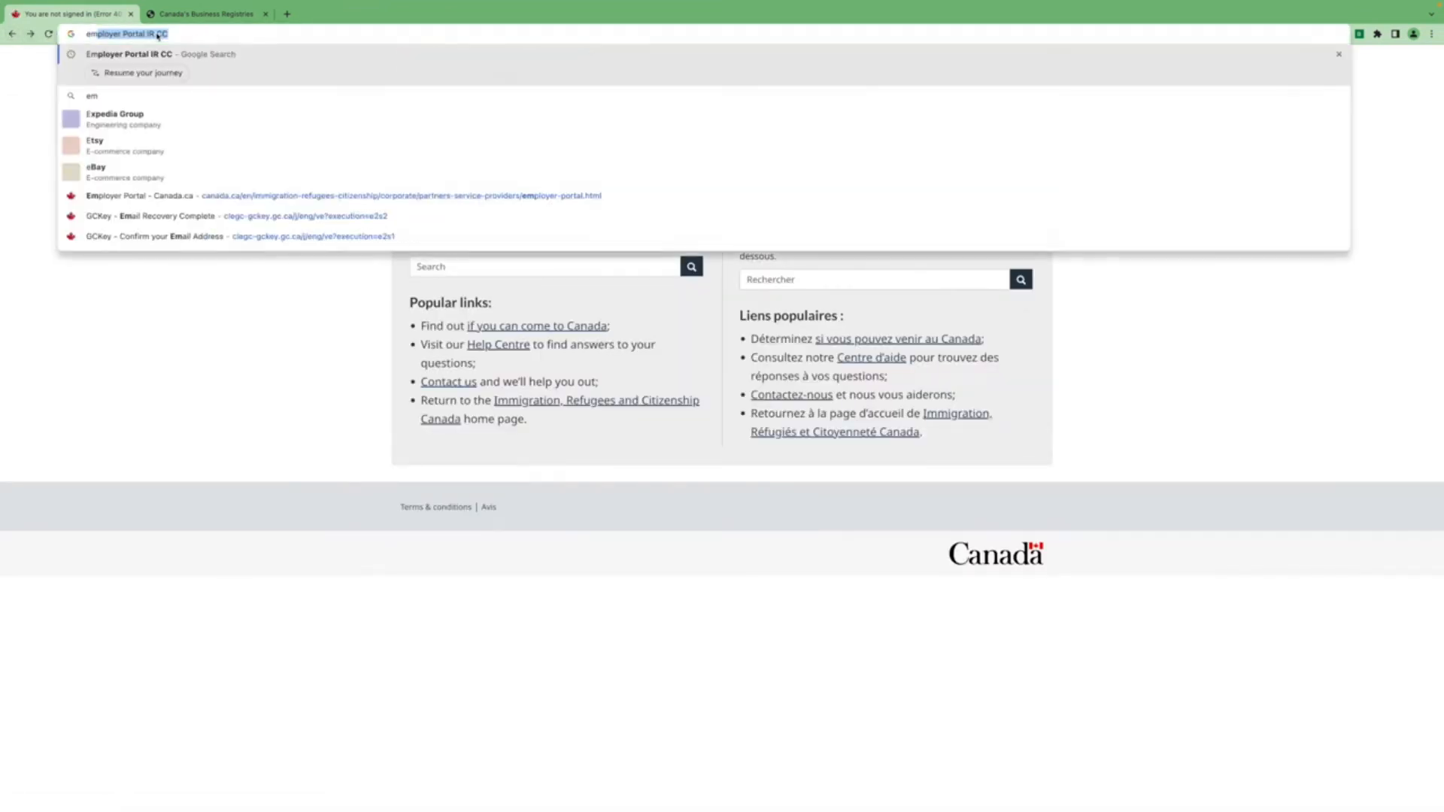
{"action": "key", "text": "Return"}
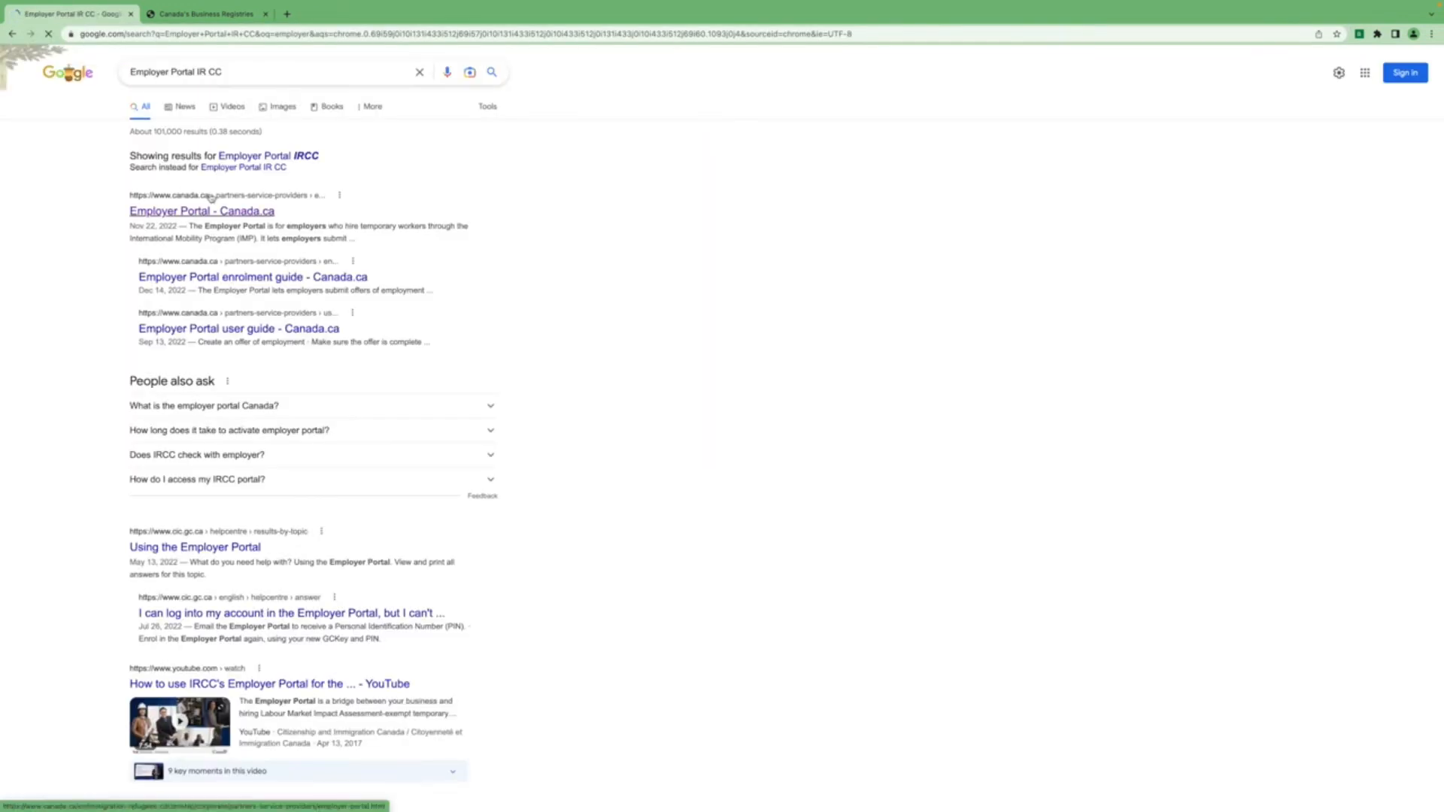
{"action": "left_click", "coordinate": [209, 212]}
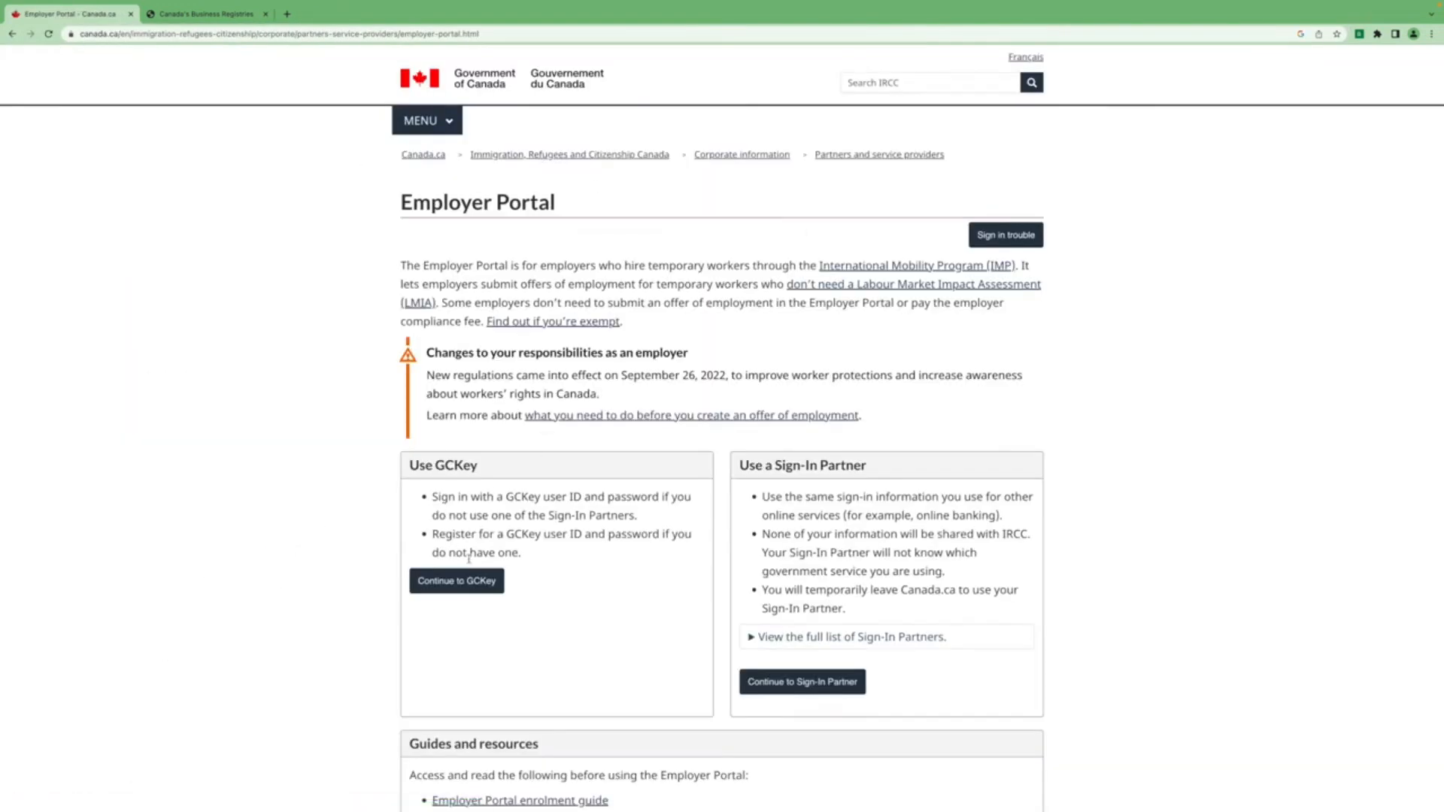
{"action": "left_click", "coordinate": [474, 587]}
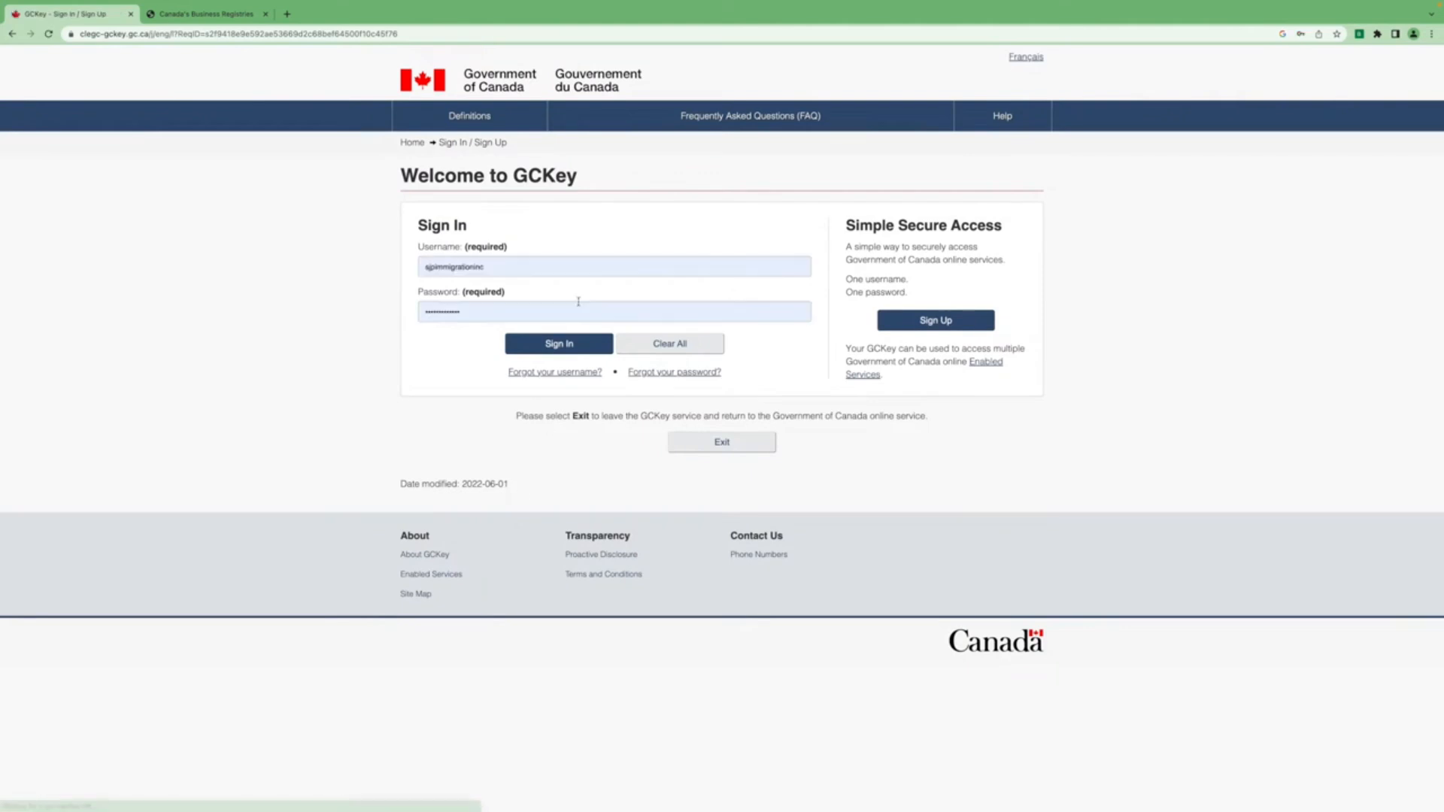
- Sign in to GCKey, accept the IRCC Portal terms, and view SJP Immigration Inc.'s account details
{"action": "left_click", "coordinate": [559, 344]}
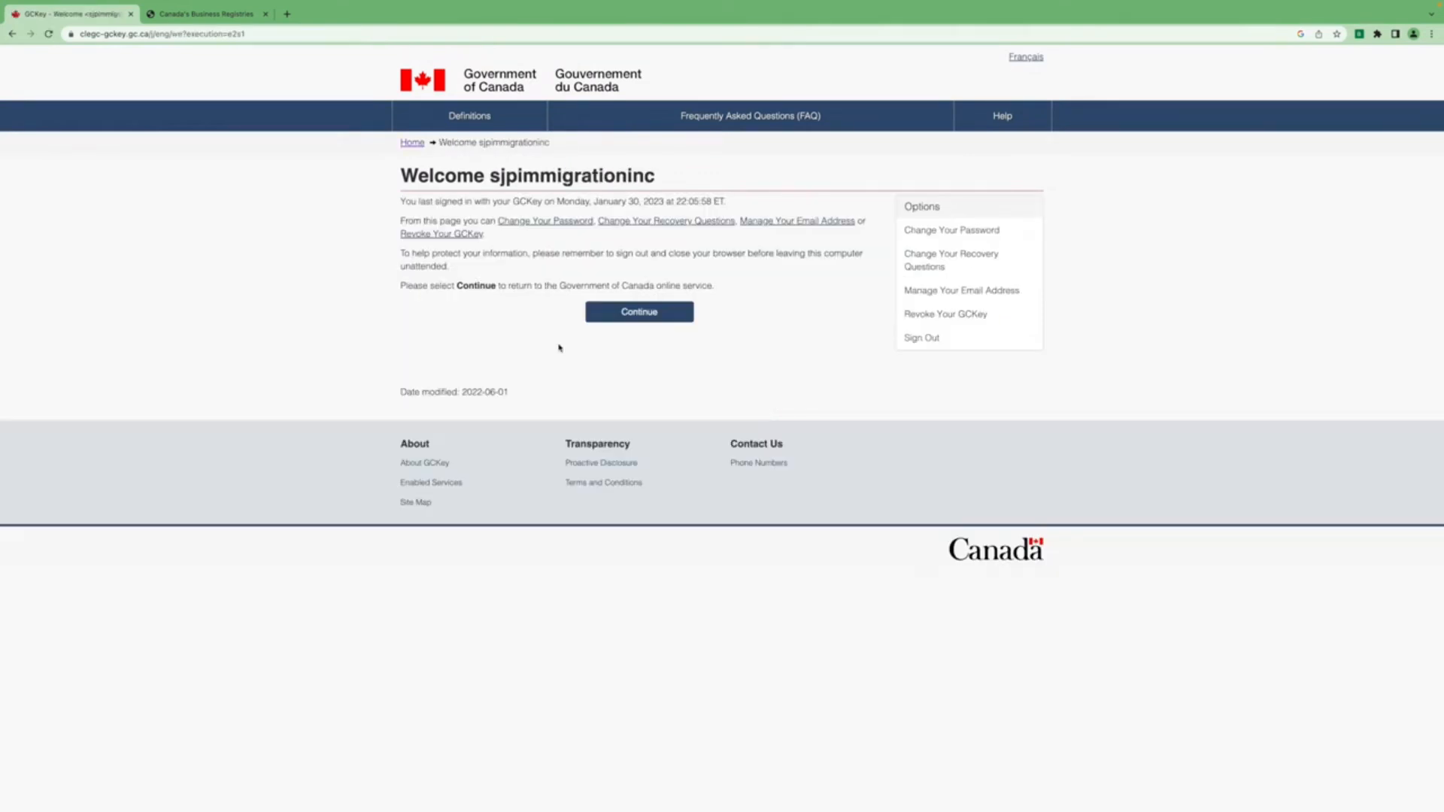
{"action": "left_click", "coordinate": [626, 313]}
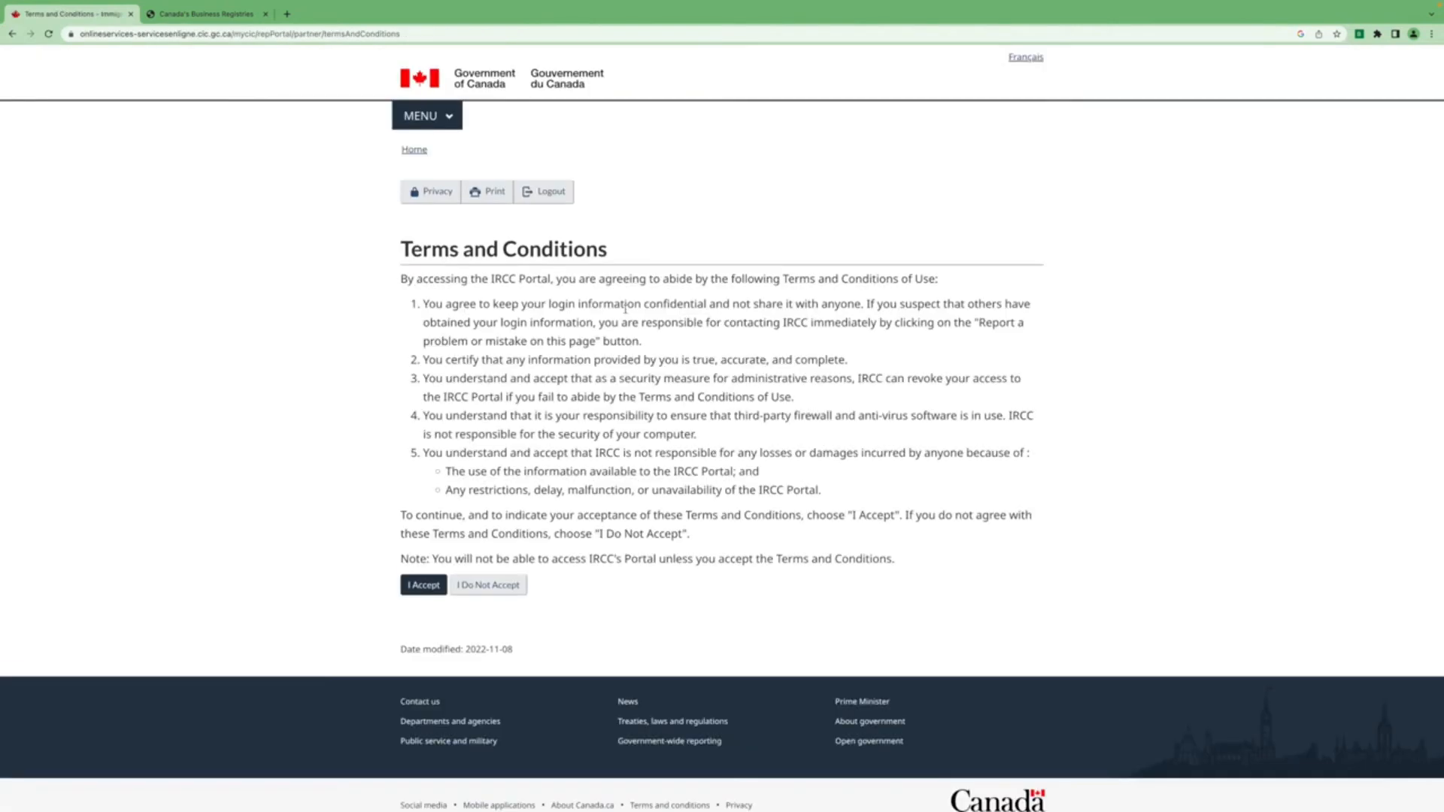
{"action": "left_click", "coordinate": [423, 586]}
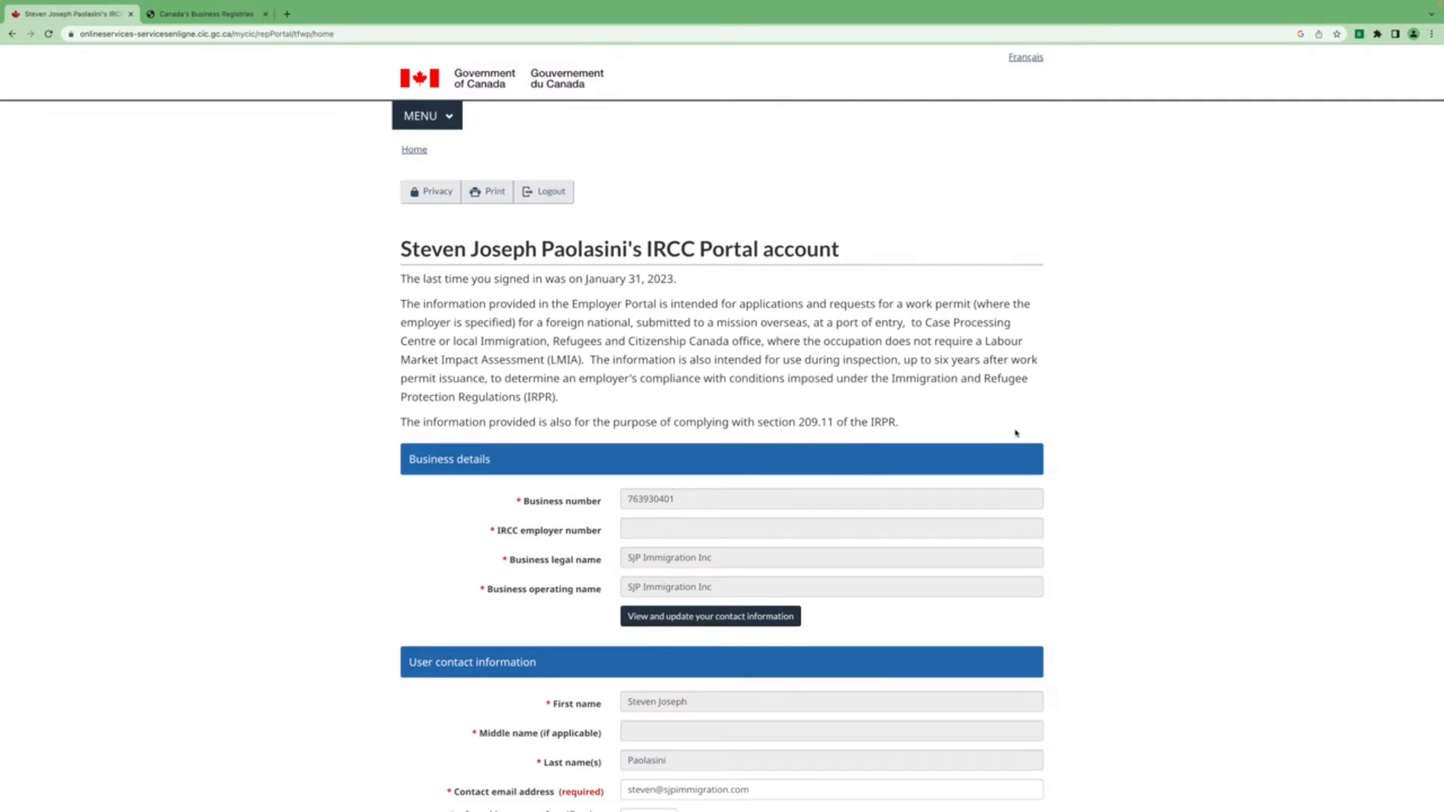
{"action": "scroll", "coordinate": [999, 407], "scroll_direction": "down", "scroll_amount": 1}
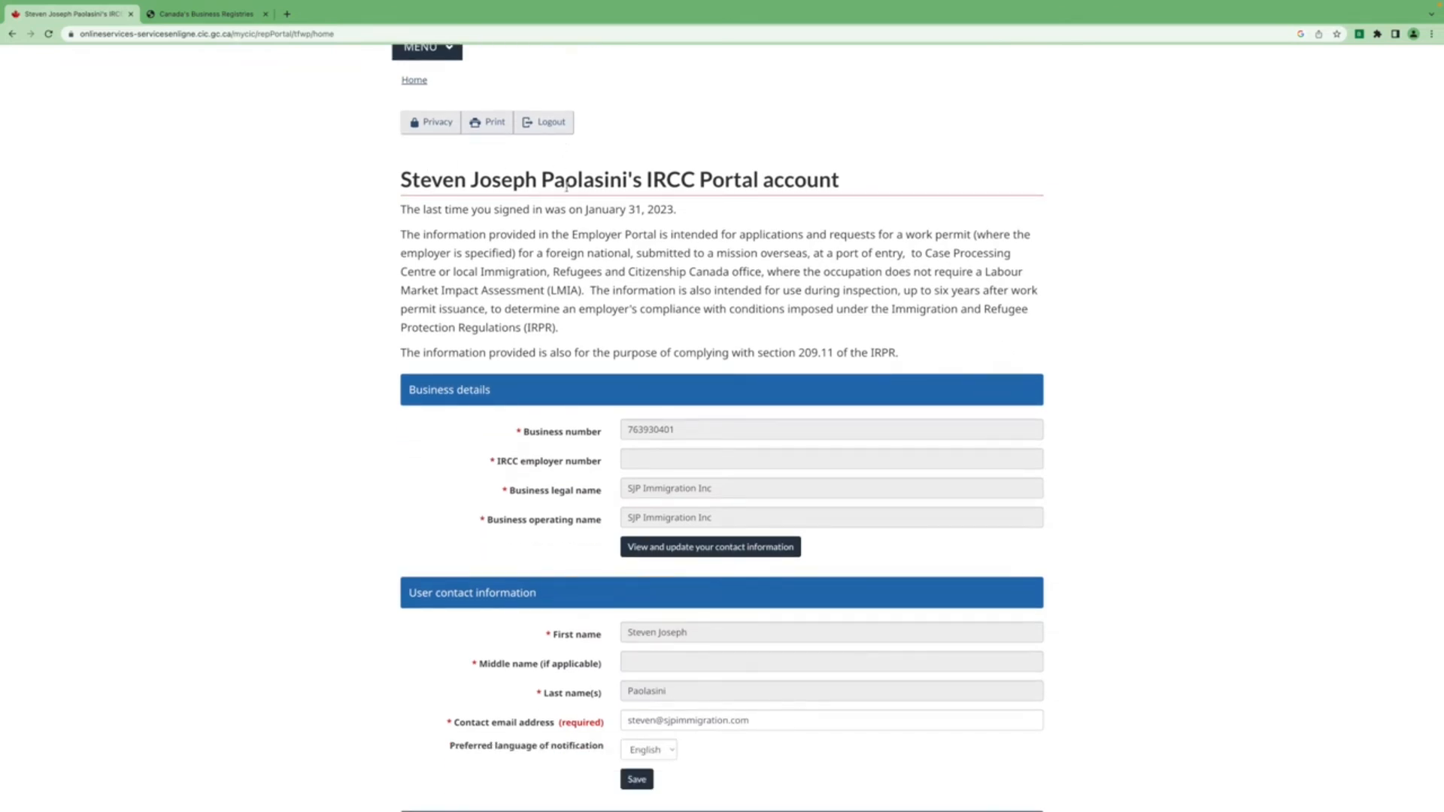